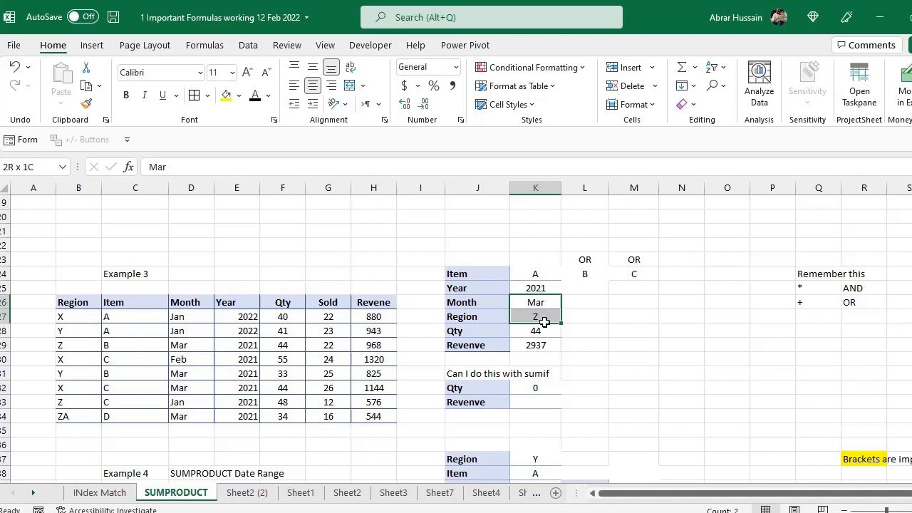
- Review Example 3's Qty and Revenve formulas against its item B, 2021 and Mar criteria
{"action": "left_click_drag", "start_coordinate": [544, 322], "coordinate": [544, 340]}
{"action": "left_click", "coordinate": [545, 333]}
{"action": "left_click", "coordinate": [546, 346]}
{"action": "left_click", "coordinate": [538, 329]}
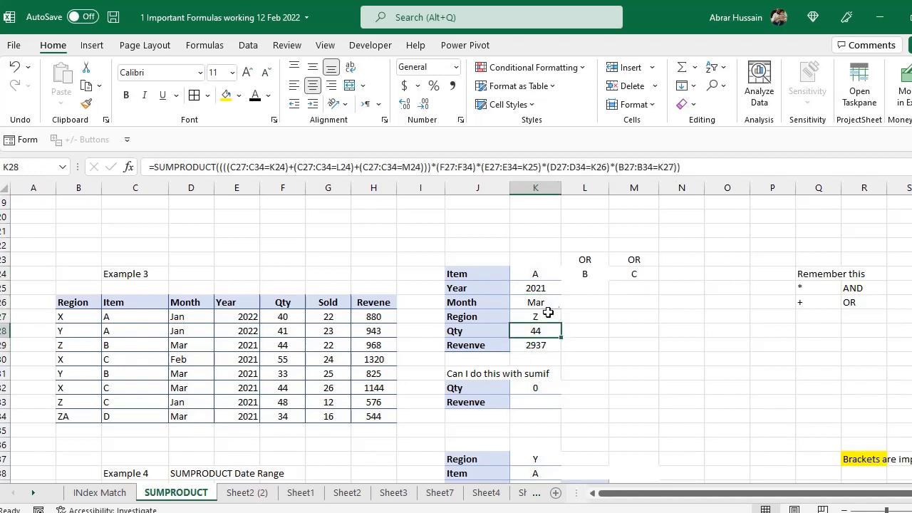
{"action": "left_click", "coordinate": [546, 302]}
{"action": "left_click", "coordinate": [546, 289]}
{"action": "left_click", "coordinate": [602, 274]}
{"action": "left_click_drag", "start_coordinate": [611, 299], "coordinate": [610, 311]}
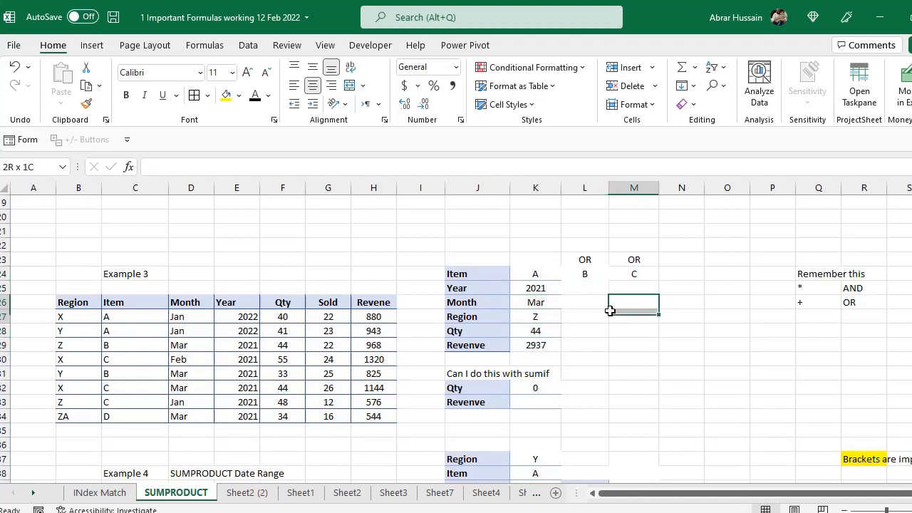
- Inspect Example 4's Region, its 01-01-2022 to 31-03-2022 date range, and its Qty and Revenve formulas
{"action": "scroll", "coordinate": [570, 356], "scroll_direction": "down", "scroll_amount": 4}
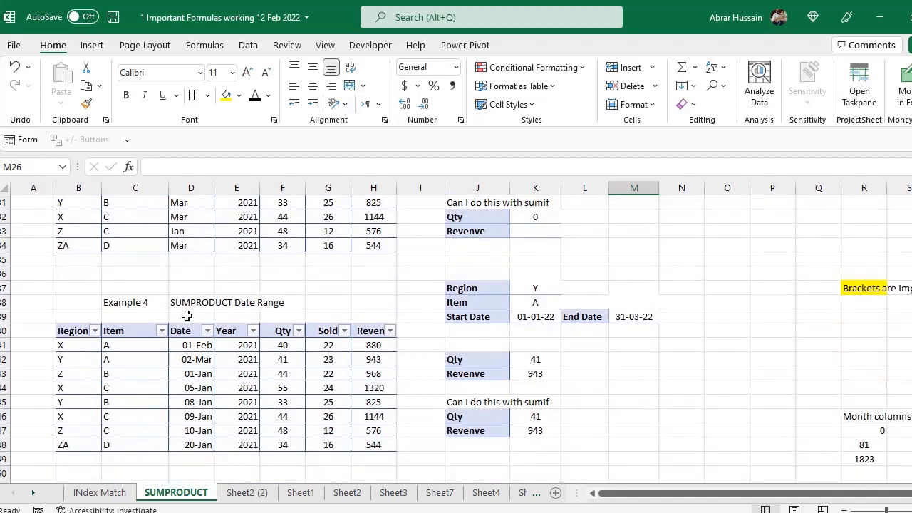
{"action": "scroll", "coordinate": [186, 315], "scroll_direction": "down", "scroll_amount": 1}
{"action": "left_click", "coordinate": [492, 246]}
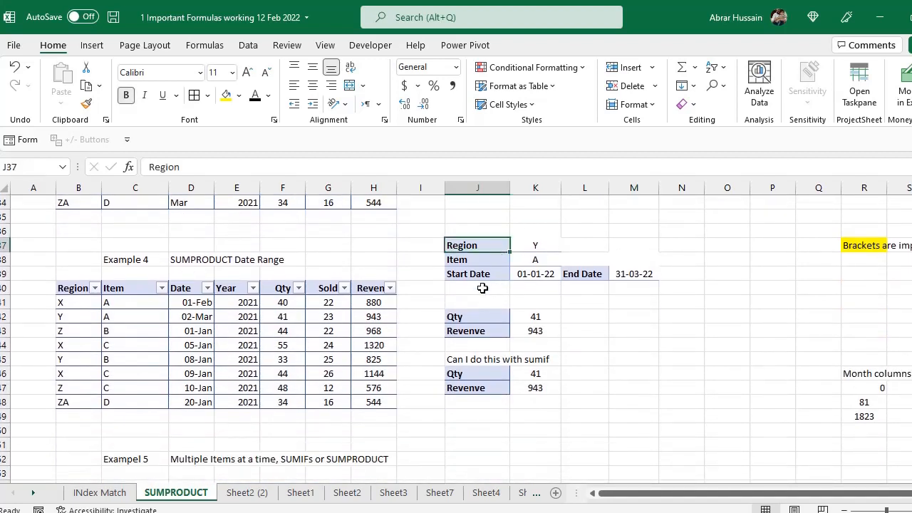
{"action": "left_click", "coordinate": [469, 275]}
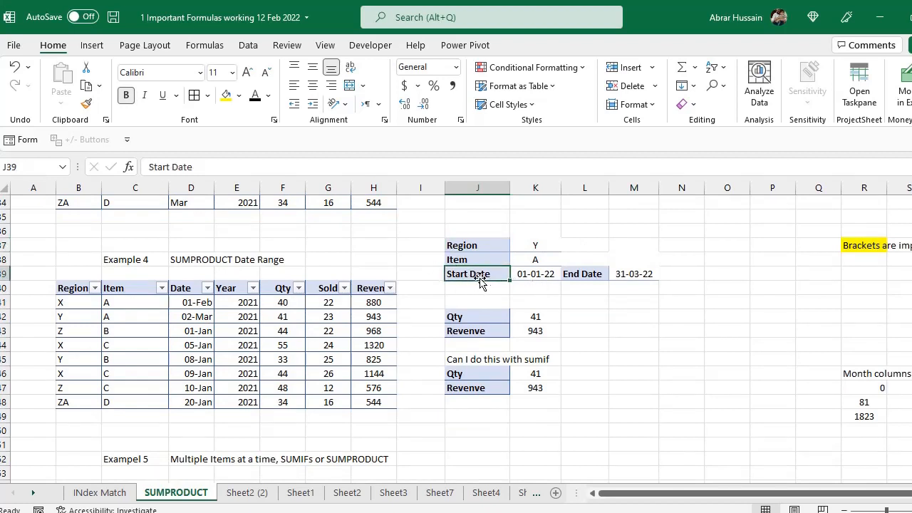
{"action": "left_click", "coordinate": [541, 273]}
{"action": "left_click", "coordinate": [633, 274]}
{"action": "left_click", "coordinate": [536, 273]}
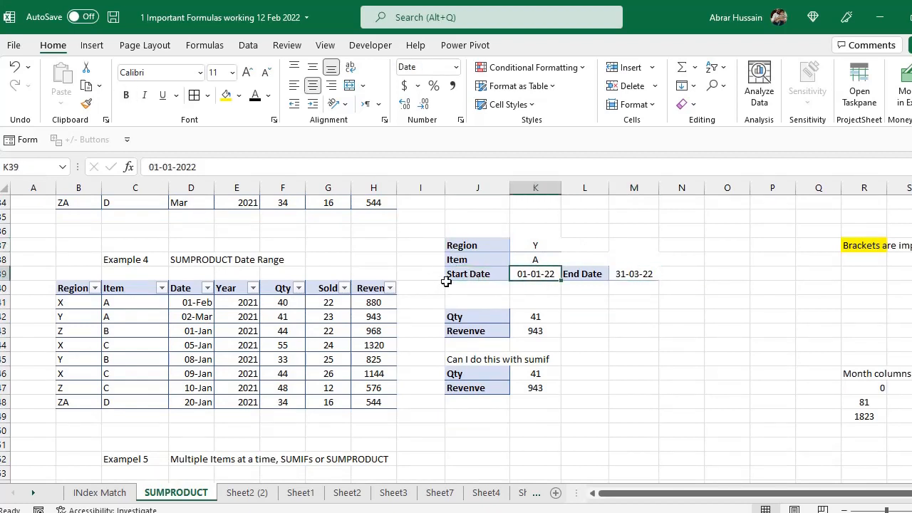
{"action": "left_click", "coordinate": [636, 275]}
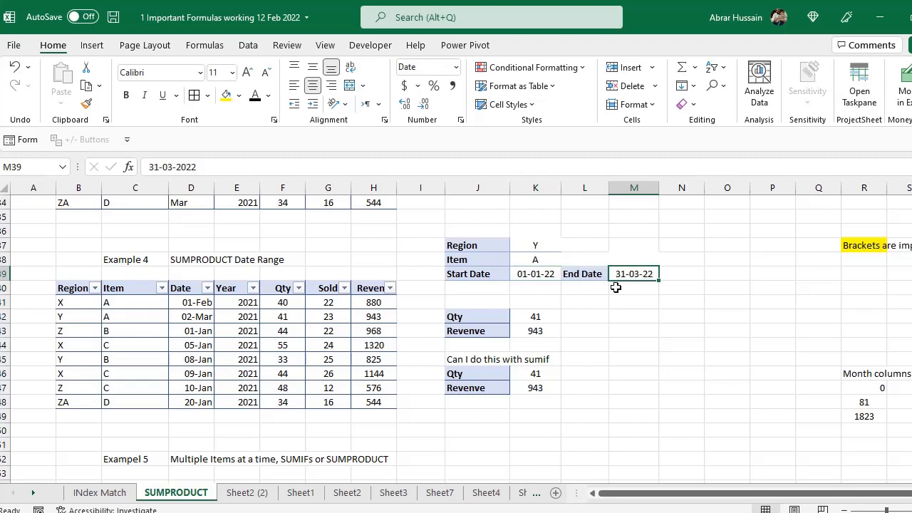
{"action": "left_click", "coordinate": [536, 316]}
{"action": "left_click", "coordinate": [519, 332]}
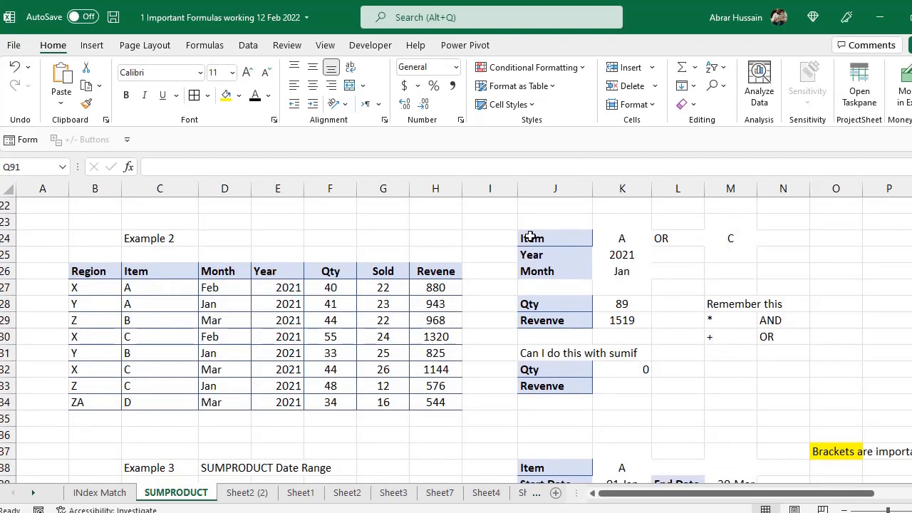
- Check Example 2's item A, 2021 and Jan criteria and their Qty and Revenve results
{"action": "left_click", "coordinate": [623, 239]}
{"action": "left_click", "coordinate": [658, 239]}
{"action": "left_click", "coordinate": [658, 239]}
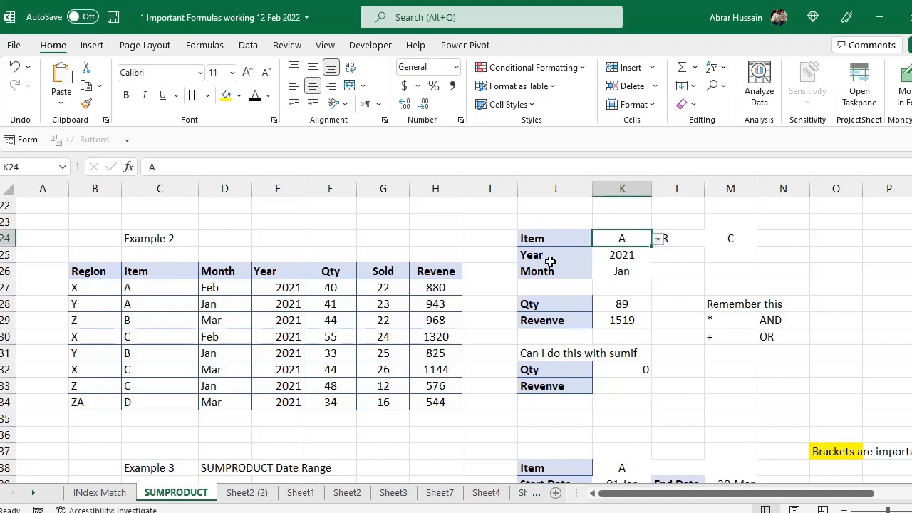
{"action": "left_click", "coordinate": [549, 258]}
{"action": "left_click", "coordinate": [627, 255]}
{"action": "left_click", "coordinate": [531, 277]}
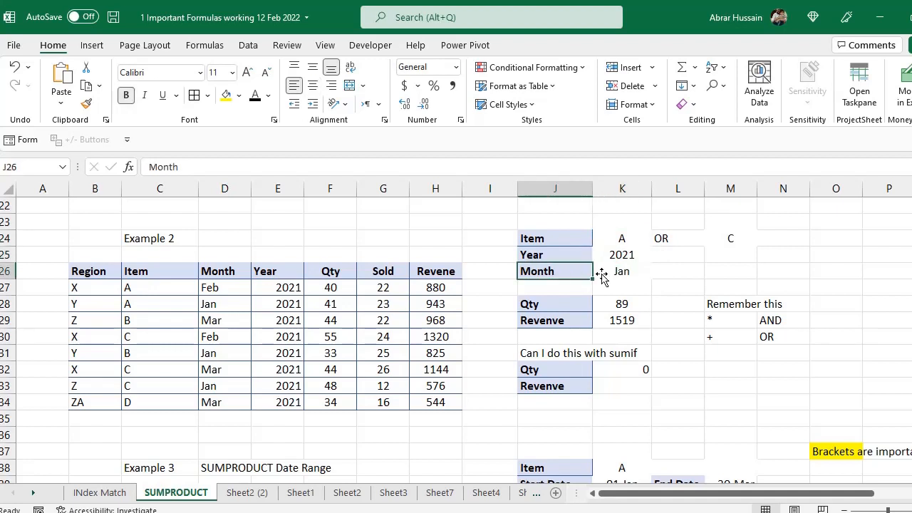
{"action": "left_click", "coordinate": [612, 272]}
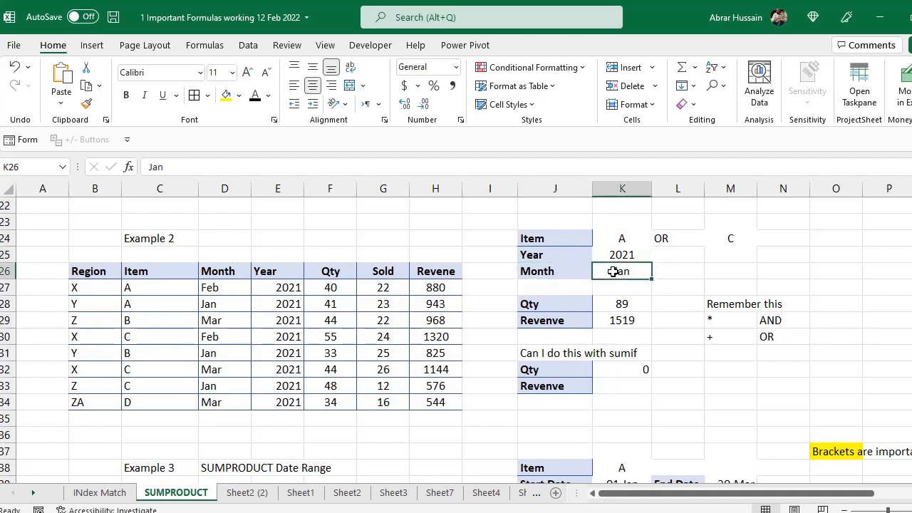
{"action": "left_click_drag", "start_coordinate": [565, 304], "coordinate": [623, 318]}
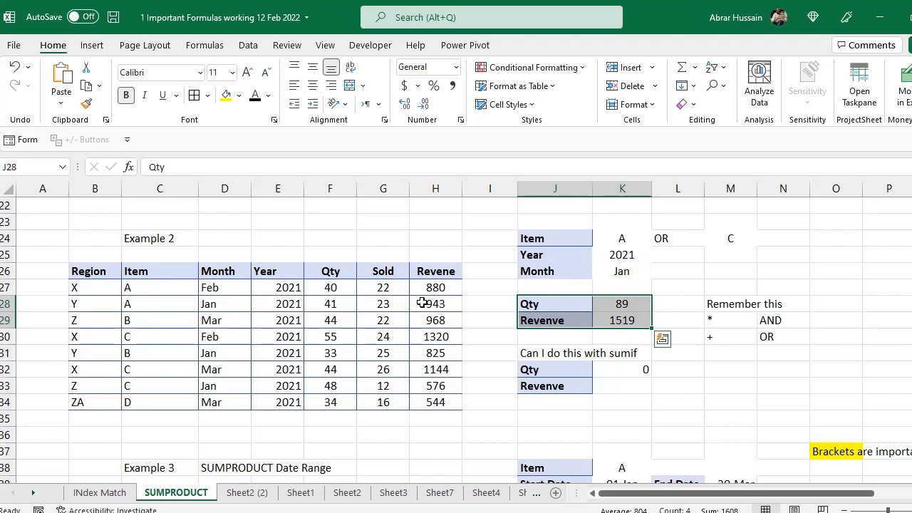
- Narrow column M so the C criterion sits closer to the OR label
{"action": "left_click", "coordinate": [611, 244]}
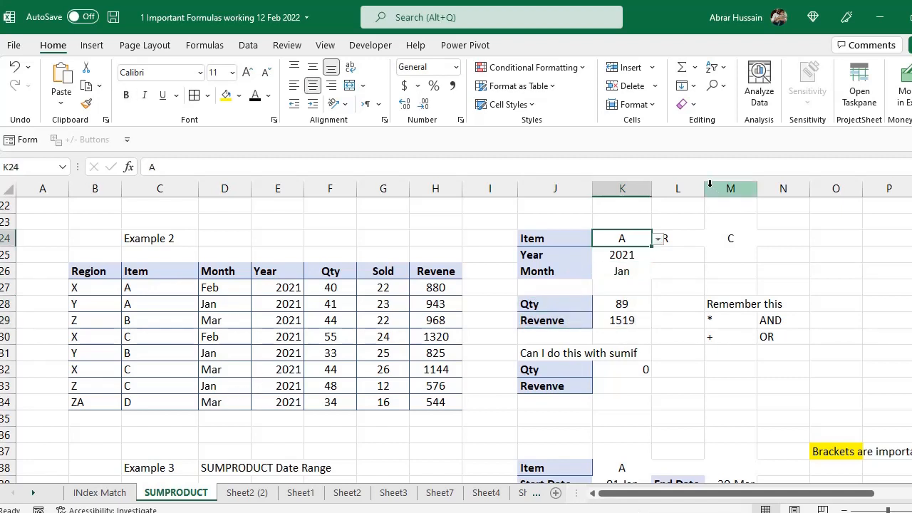
{"action": "left_click_drag", "start_coordinate": [739, 189], "coordinate": [726, 190]}
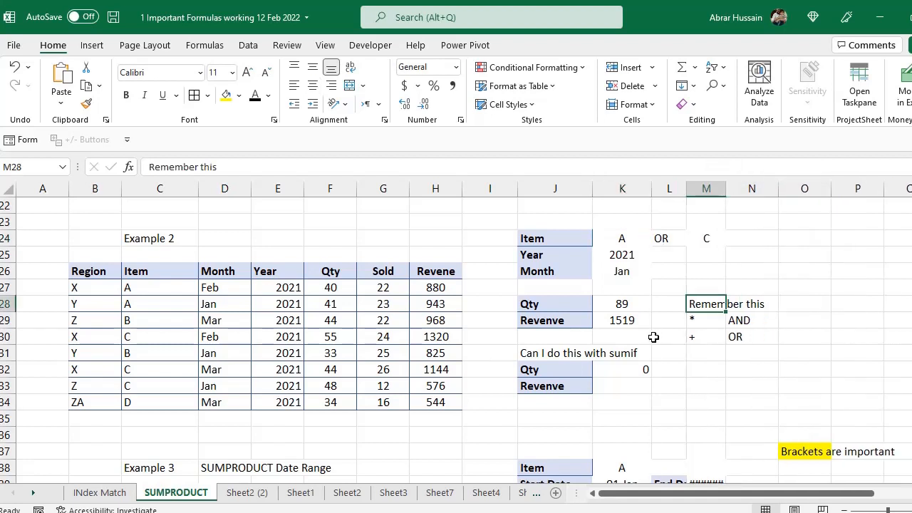
{"action": "left_click", "coordinate": [513, 226]}
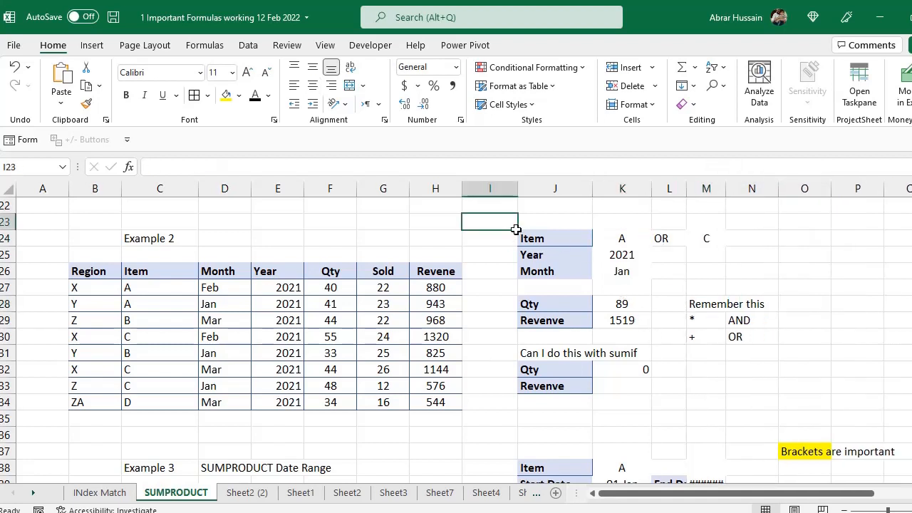
- Point out the item A and item C criteria in K24 and M24 in turn
{"action": "left_click", "coordinate": [624, 239]}
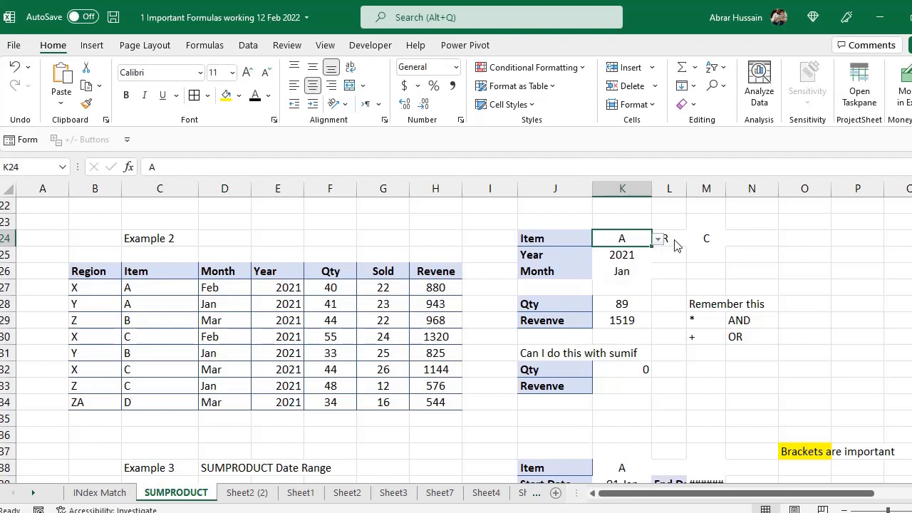
{"action": "left_click", "coordinate": [702, 239]}
{"action": "left_click", "coordinate": [620, 240]}
{"action": "left_click", "coordinate": [707, 240]}
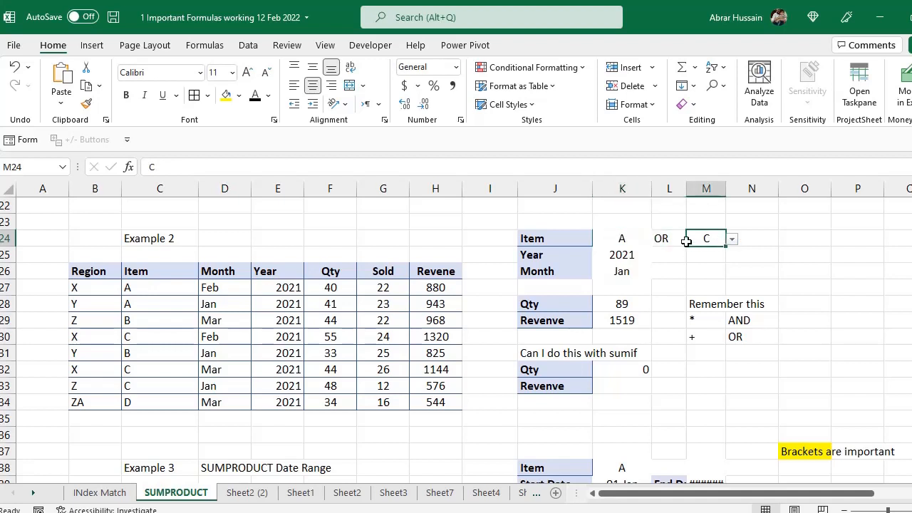
{"action": "left_click", "coordinate": [629, 238]}
{"action": "left_click", "coordinate": [709, 239]}
{"action": "left_click", "coordinate": [614, 239]}
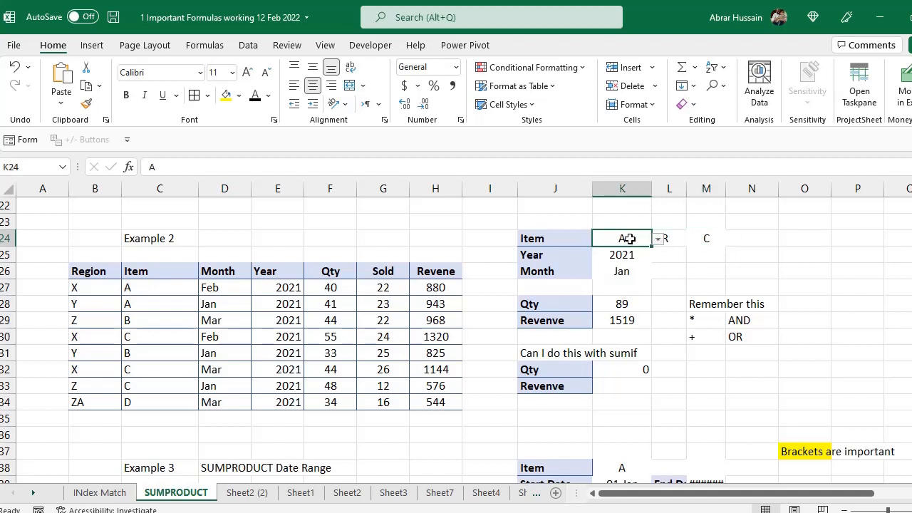
{"action": "left_click", "coordinate": [709, 238]}
{"action": "left_click", "coordinate": [623, 237]}
{"action": "left_click", "coordinate": [698, 238]}
{"action": "left_click", "coordinate": [624, 238]}
{"action": "left_click", "coordinate": [717, 238]}
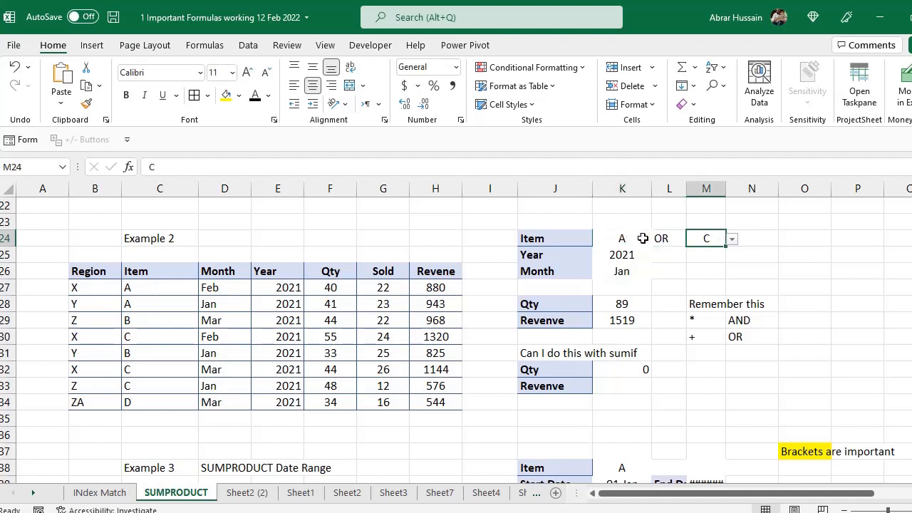
{"action": "left_click", "coordinate": [635, 235]}
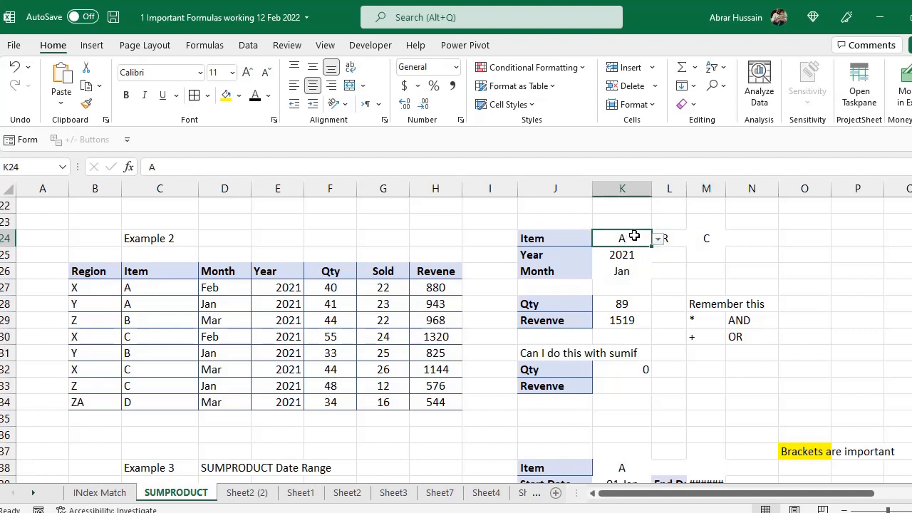
{"action": "left_click", "coordinate": [622, 304]}
{"action": "left_click", "coordinate": [625, 319]}
{"action": "left_click", "coordinate": [623, 303]}
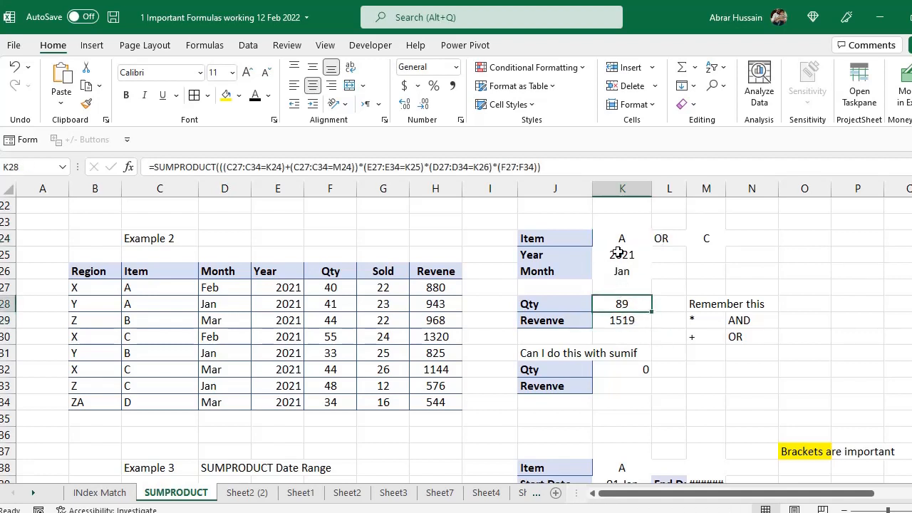
{"action": "left_click", "coordinate": [617, 239]}
{"action": "left_click", "coordinate": [706, 238]}
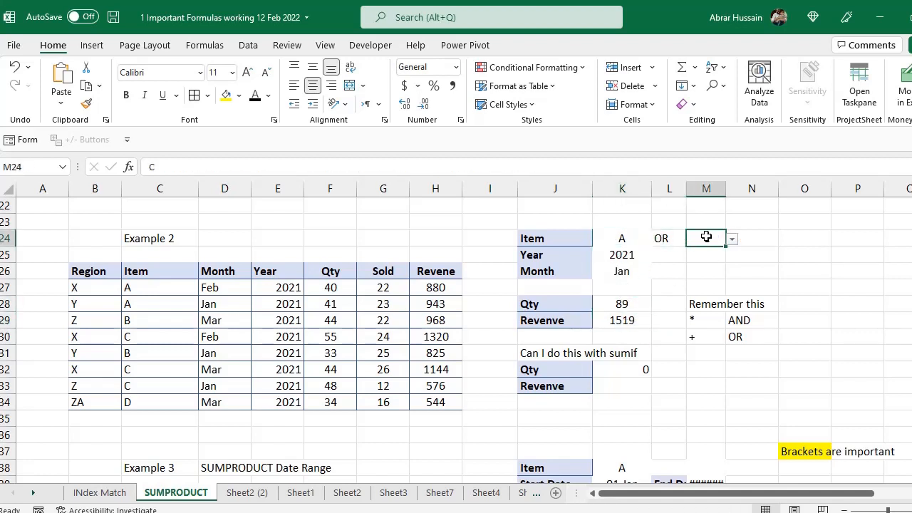
{"action": "left_click", "coordinate": [624, 238]}
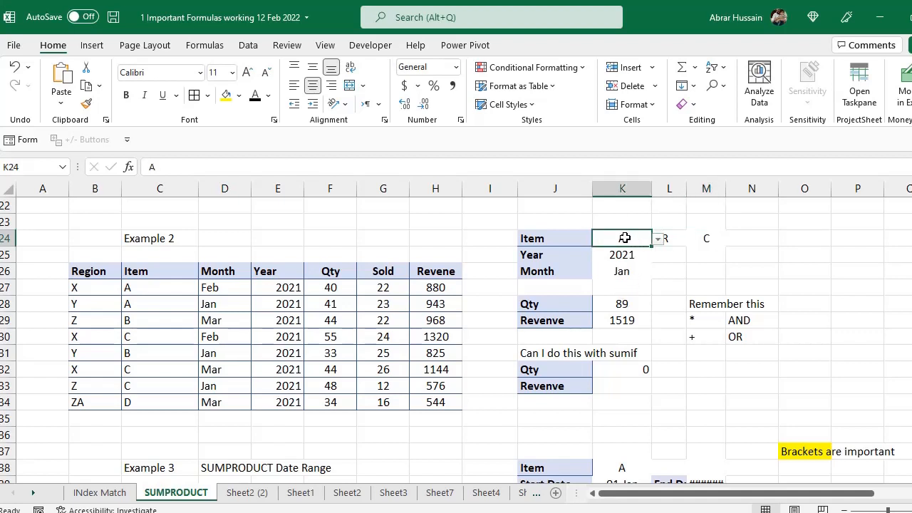
{"action": "left_click", "coordinate": [703, 240], "text": "ctrl"}
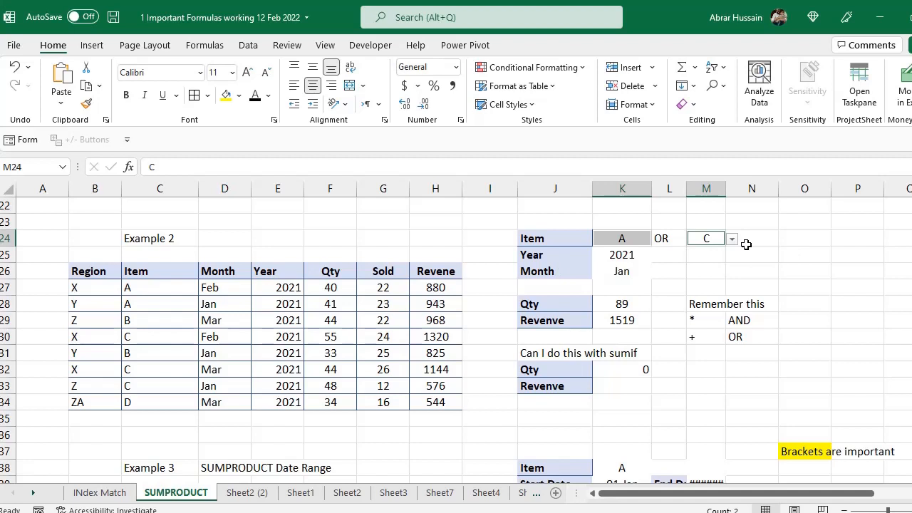
{"action": "double_click", "coordinate": [623, 304]}
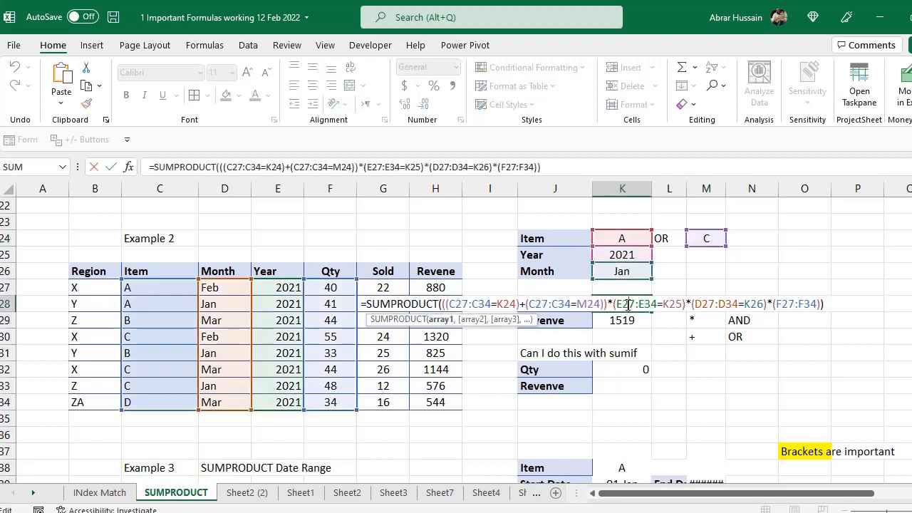
{"action": "key", "text": "Escape"}
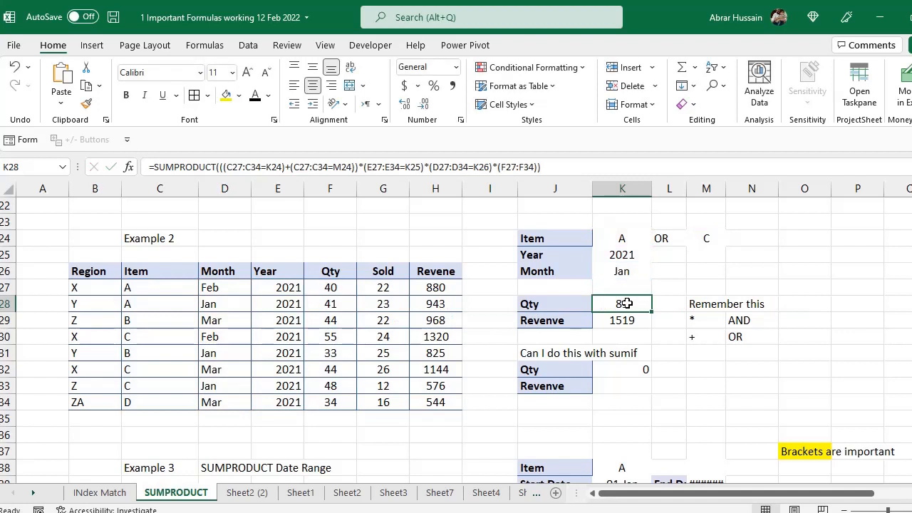
{"action": "left_click", "coordinate": [530, 257]}
{"action": "left_click", "coordinate": [627, 254]}
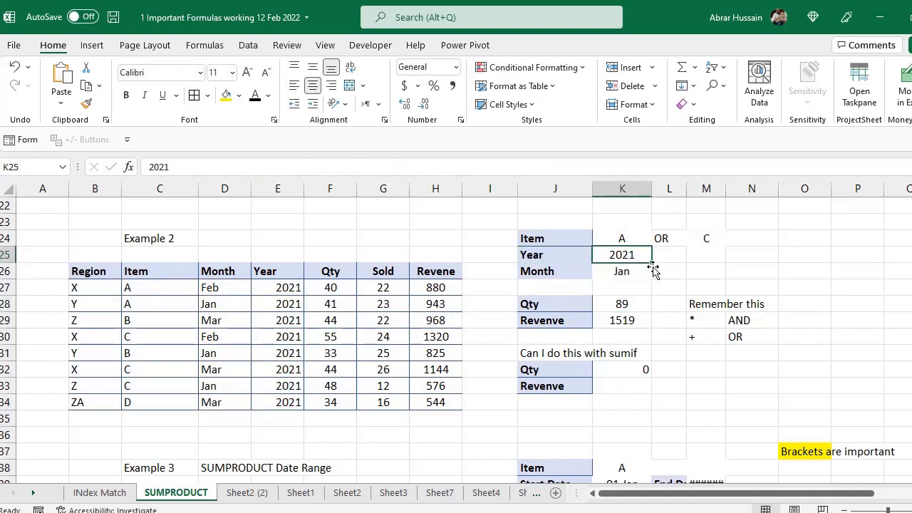
{"action": "left_click", "coordinate": [632, 271]}
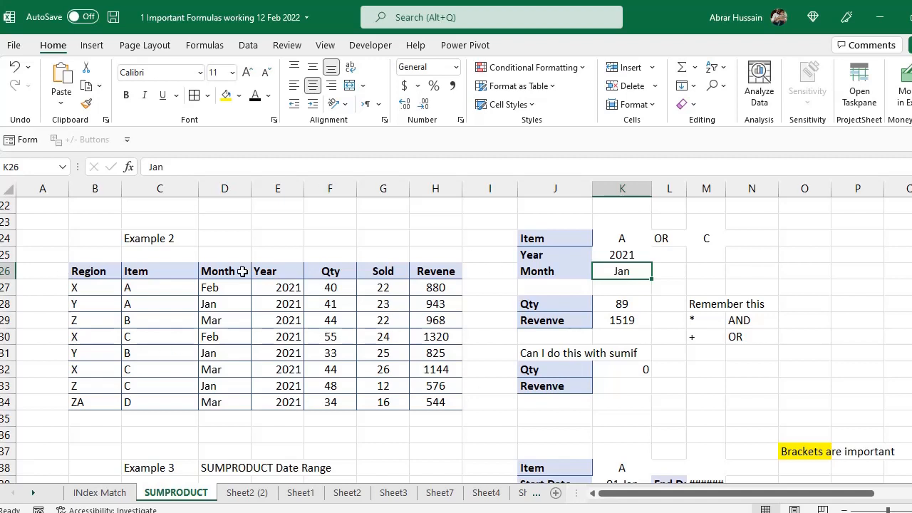
{"action": "left_click", "coordinate": [624, 238]}
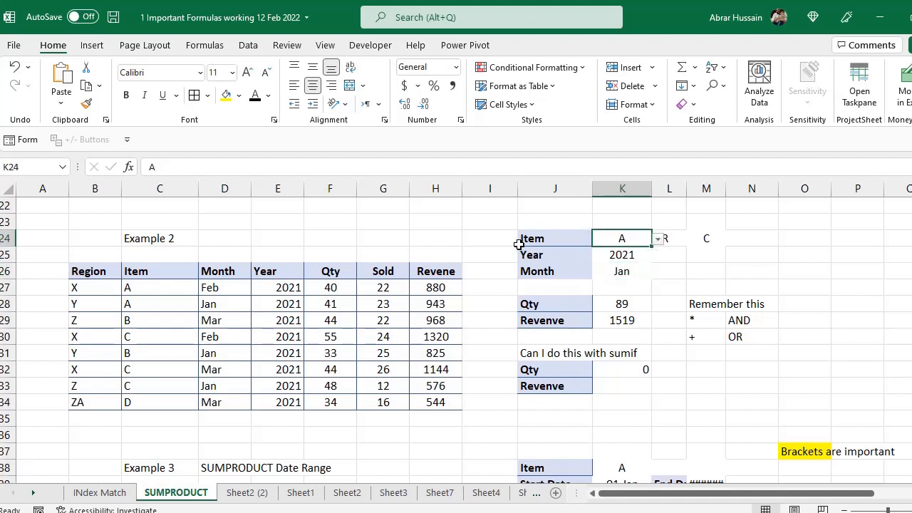
{"action": "left_click", "coordinate": [702, 241]}
{"action": "left_click", "coordinate": [606, 239]}
- Explain the notes that * means AND and + means OR alongside the row 24 item criteria
{"action": "left_click", "coordinate": [704, 318]}
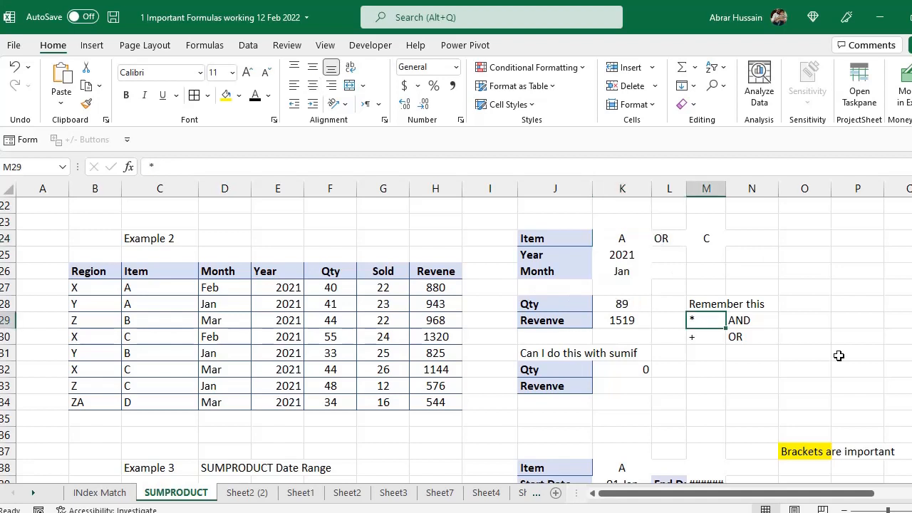
{"action": "key", "text": "F2"}
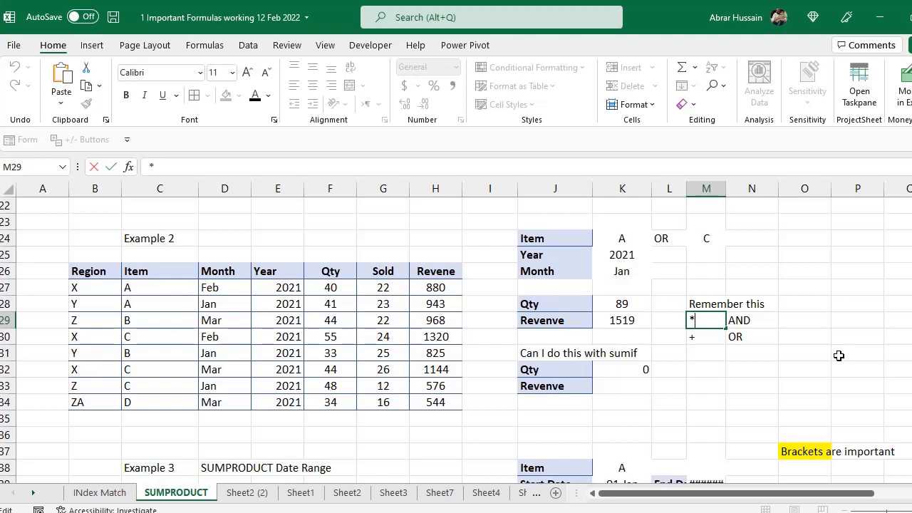
{"action": "key", "text": "Tab"}
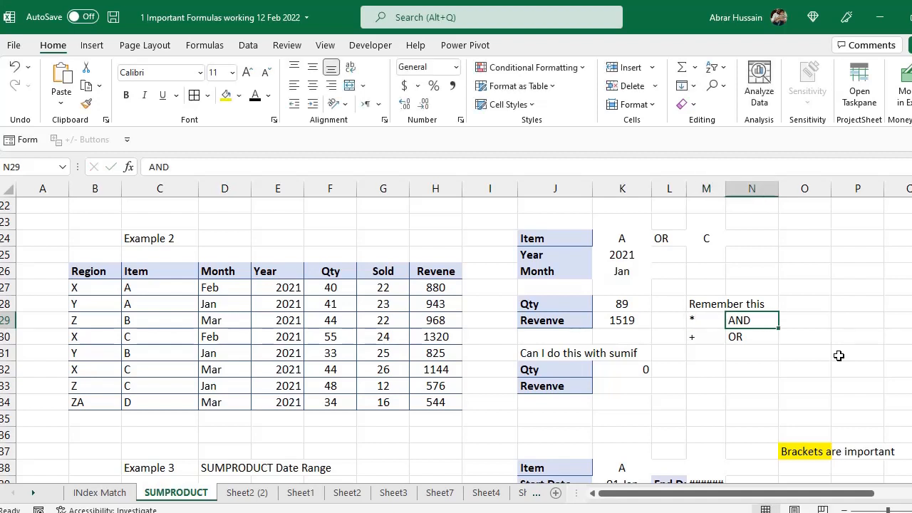
{"action": "left_click", "coordinate": [617, 240]}
{"action": "left_click", "coordinate": [670, 236]}
{"action": "left_click", "coordinate": [702, 223]}
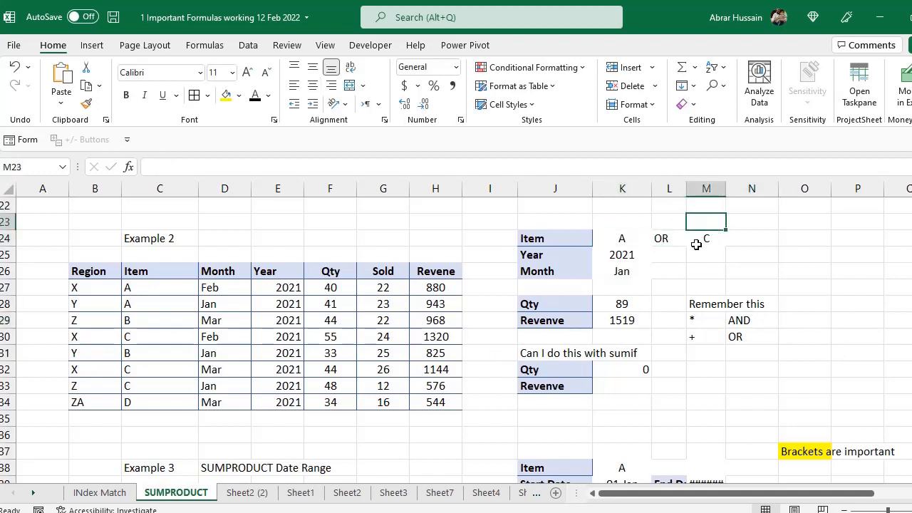
{"action": "left_click", "coordinate": [620, 240]}
{"action": "left_click", "coordinate": [678, 239]}
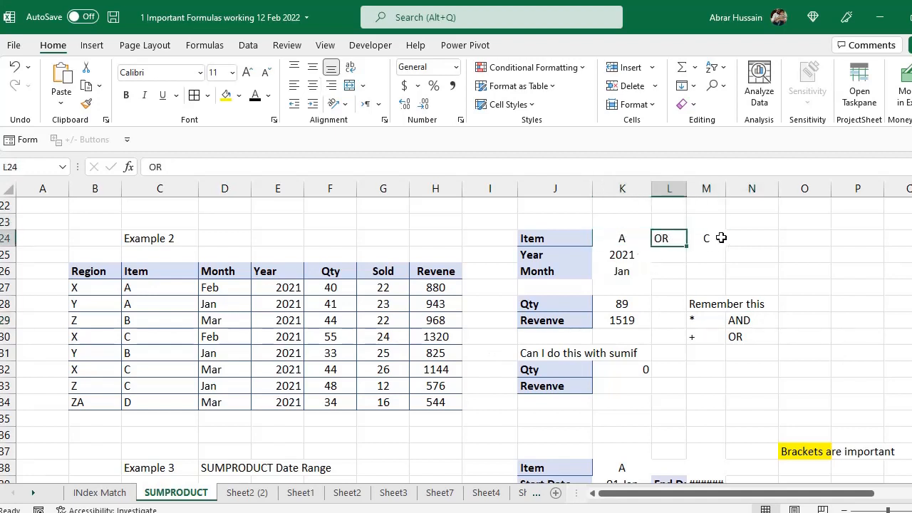
{"action": "left_click", "coordinate": [718, 238]}
{"action": "left_click", "coordinate": [716, 325]}
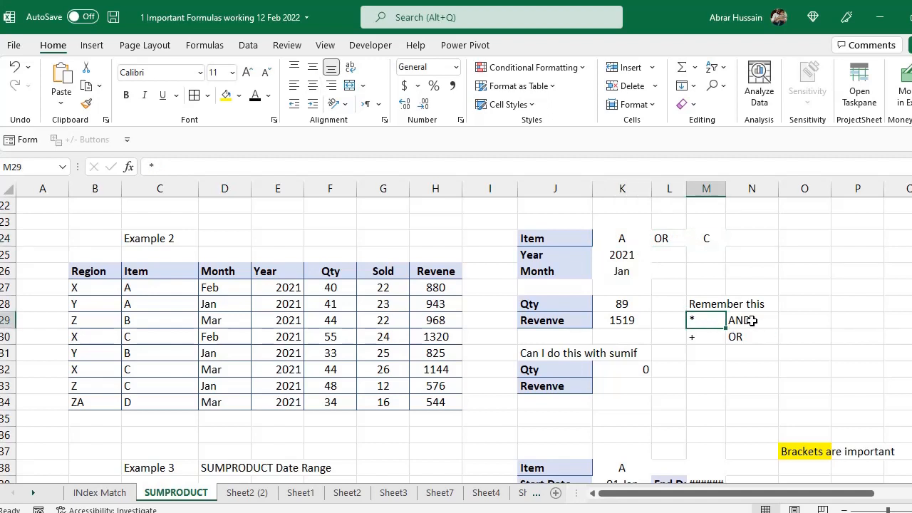
{"action": "left_click", "coordinate": [754, 322]}
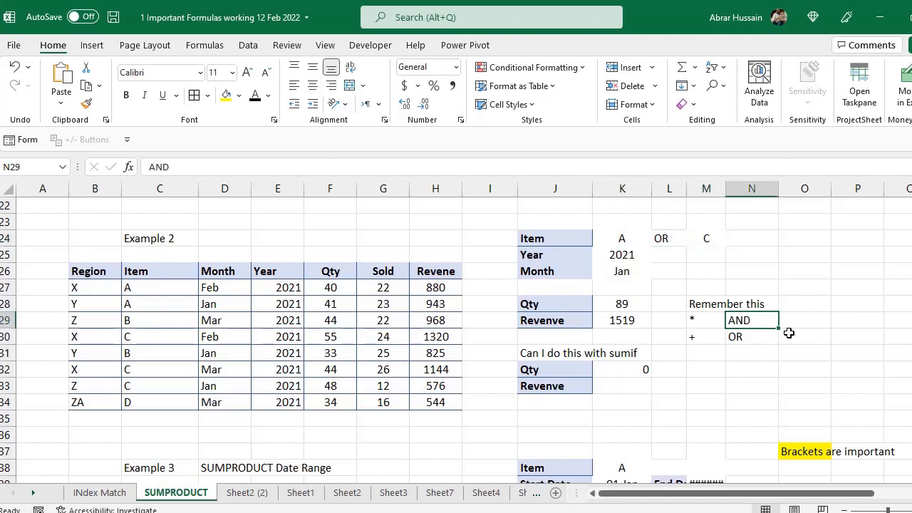
{"action": "left_click", "coordinate": [698, 338]}
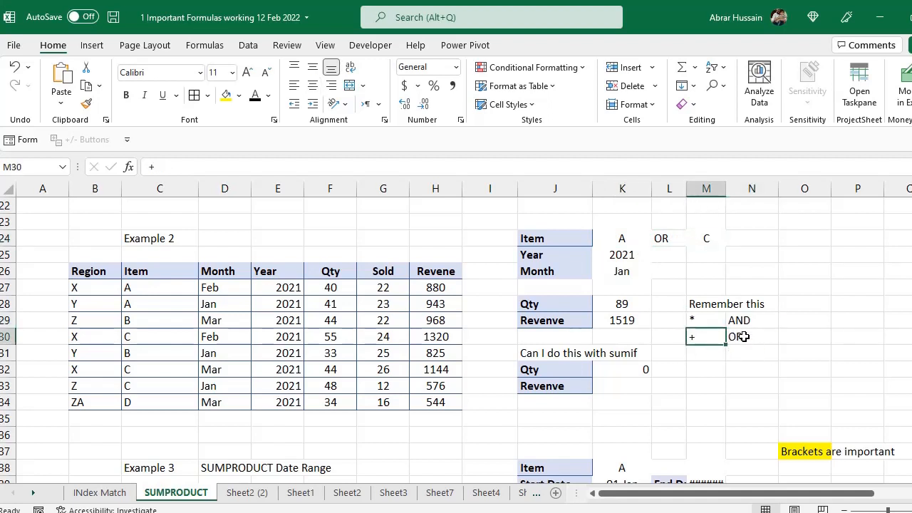
{"action": "left_click", "coordinate": [744, 337]}
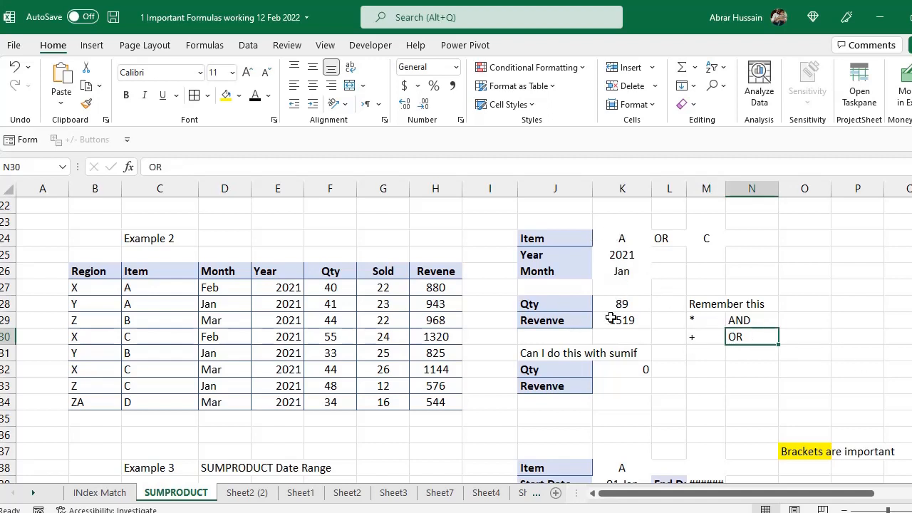
- Relate items A and C in row 24 to the plus-means-OR note
{"action": "left_click", "coordinate": [618, 238]}
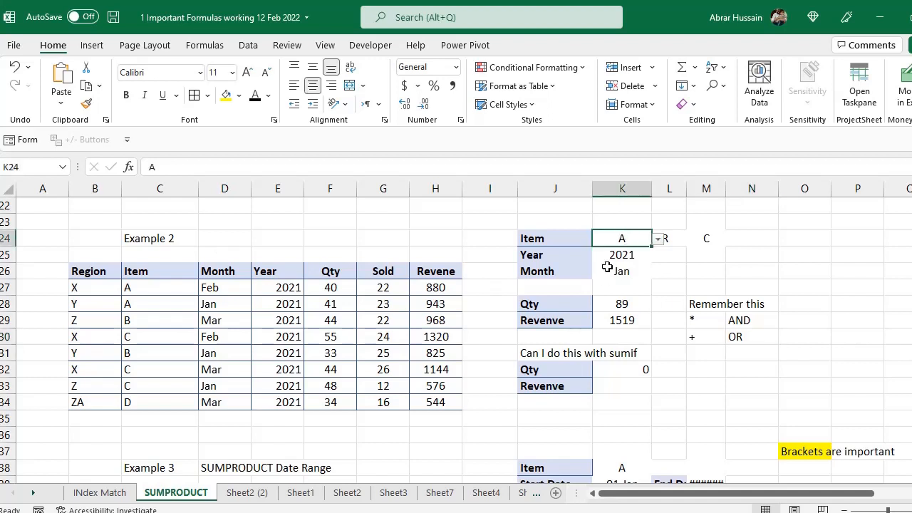
{"action": "left_click", "coordinate": [667, 240]}
{"action": "left_click", "coordinate": [707, 240]}
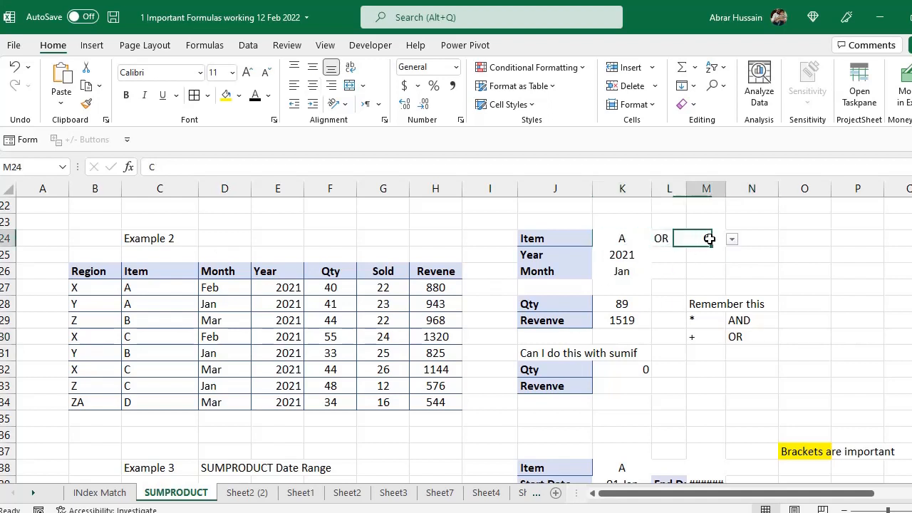
{"action": "left_click", "coordinate": [693, 338]}
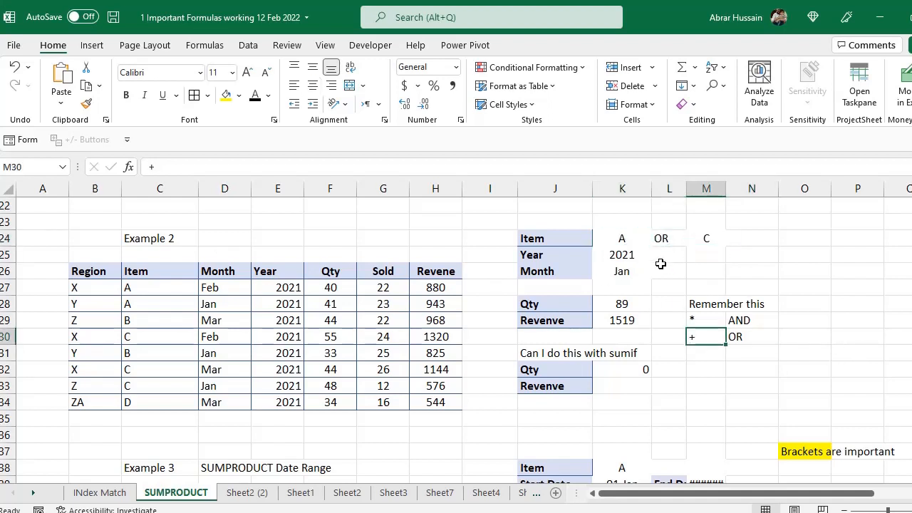
{"action": "left_click", "coordinate": [615, 238]}
{"action": "left_click", "coordinate": [705, 238]}
{"action": "left_click", "coordinate": [645, 237]}
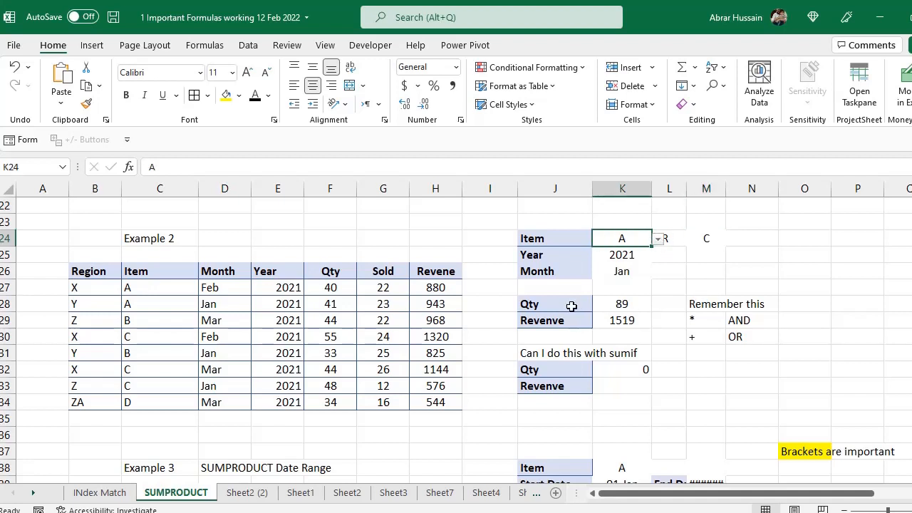
- Move the Qty 89 and Revenue 1519 results from K28:K29 to O28:O29
{"action": "left_click_drag", "start_coordinate": [622, 303], "coordinate": [627, 320]}
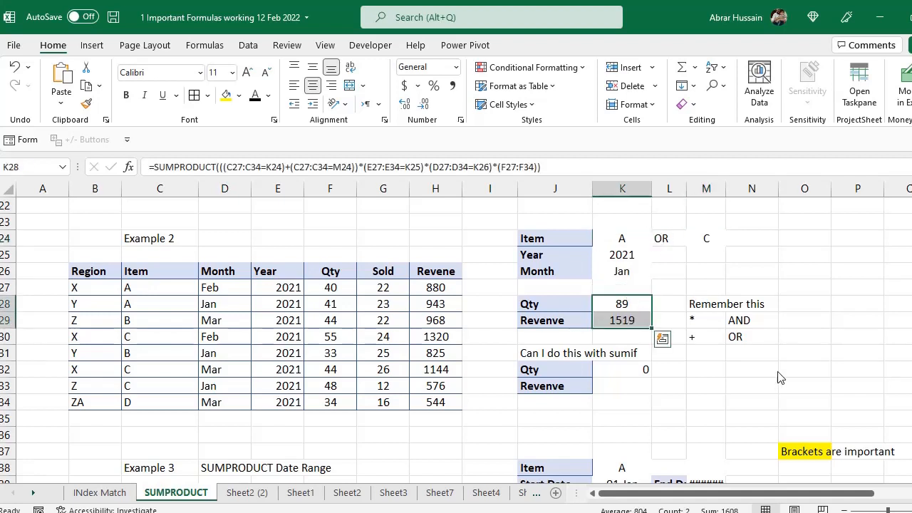
{"action": "key", "text": "ctrl+x"}
{"action": "left_click", "coordinate": [805, 305]}
{"action": "key", "text": "ctrl+v"}
{"action": "left_click", "coordinate": [617, 307]}
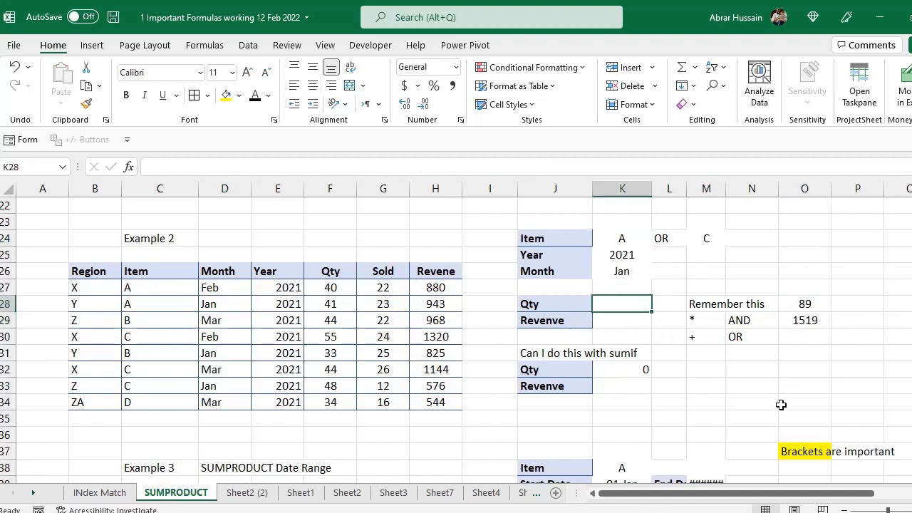
- Start a K28 SUMPRODUCT comparing C27:C34 to item K24 and to item M24
{"action": "type", "text": "="}
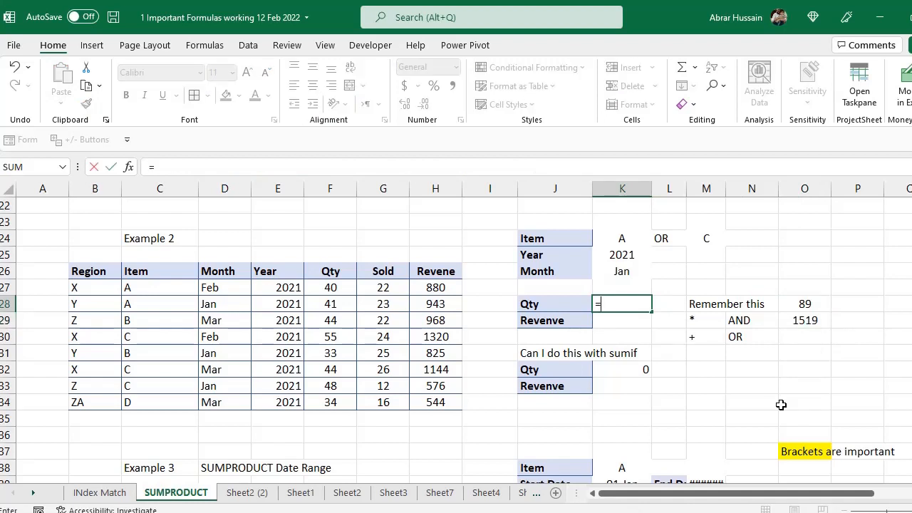
{"action": "type", "text": "SUMPRODUCT"}
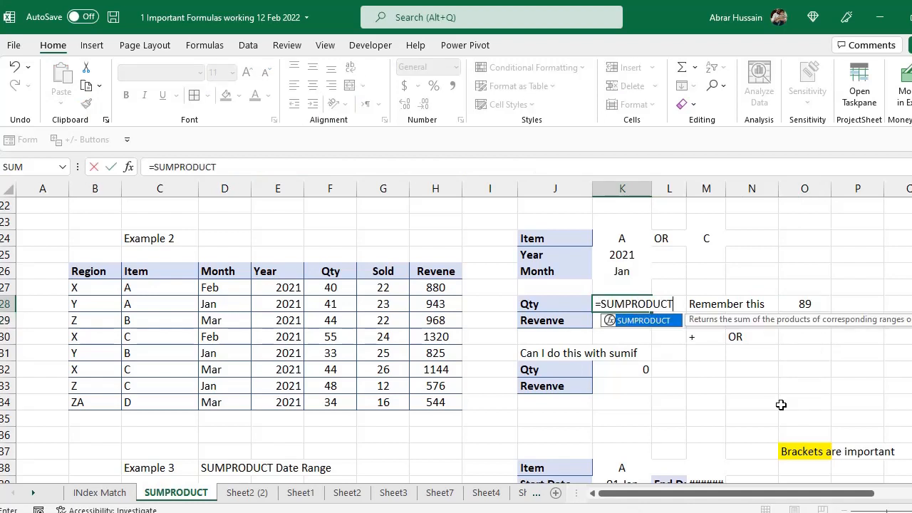
{"action": "type", "text": "(("}
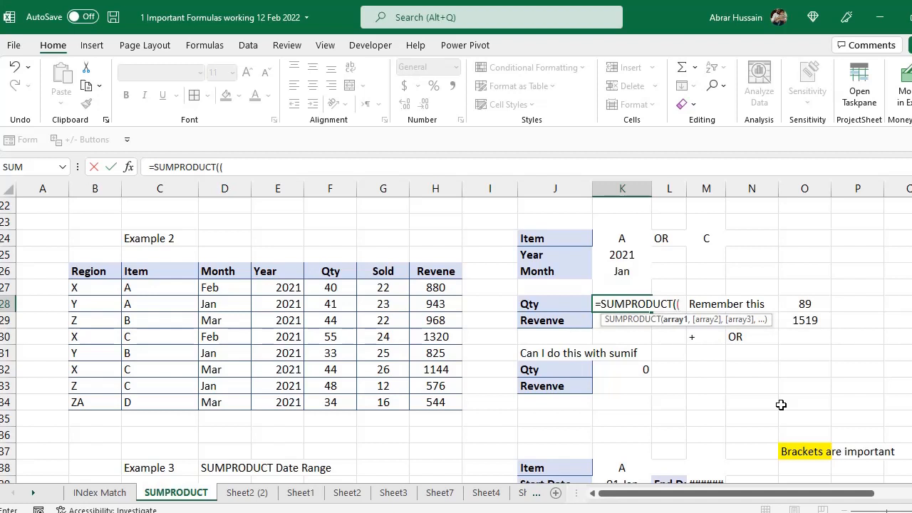
{"action": "type", "text": "("}
{"action": "left_click_drag", "start_coordinate": [152, 288], "coordinate": [146, 402]}
{"action": "type", "text": "="}
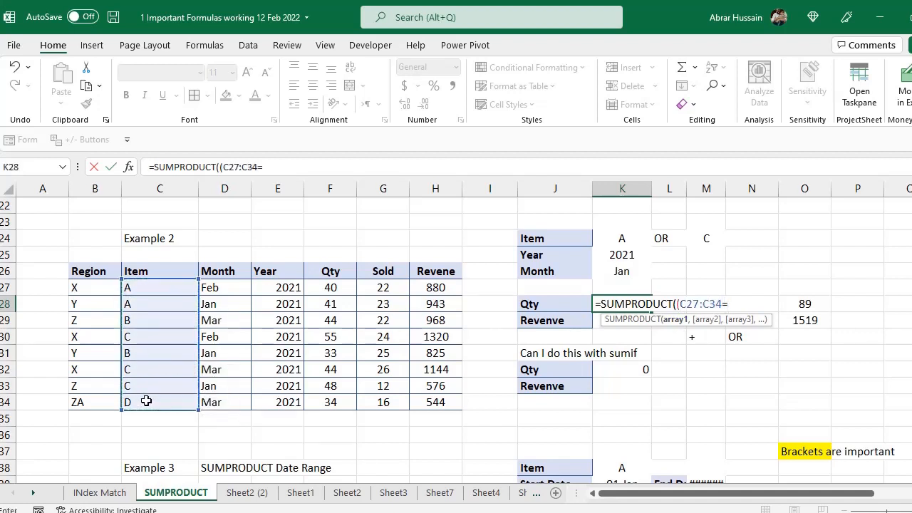
{"action": "left_click", "coordinate": [621, 240]}
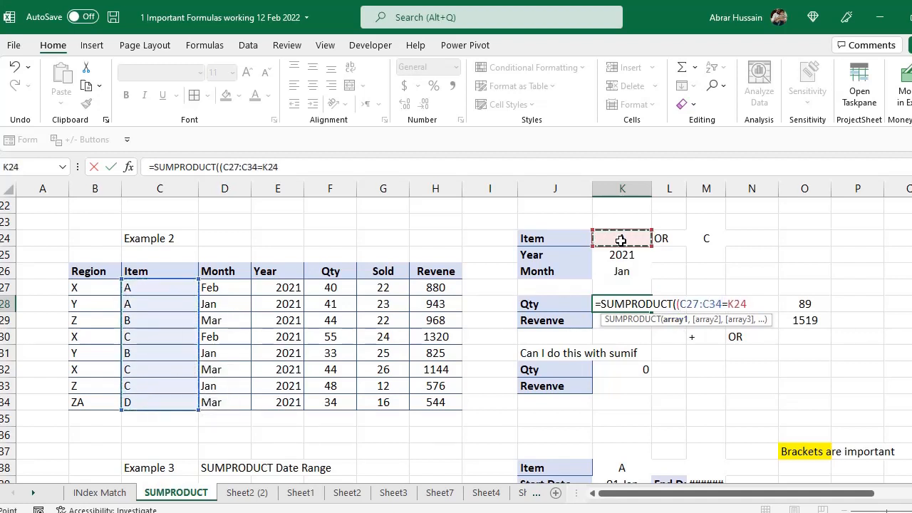
{"action": "type", "text": ")+("}
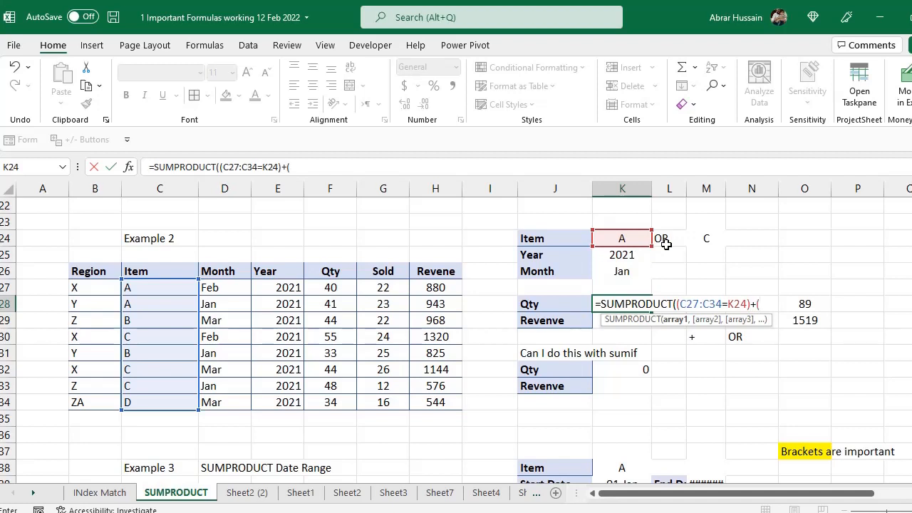
{"action": "left_click_drag", "start_coordinate": [149, 288], "coordinate": [149, 405]}
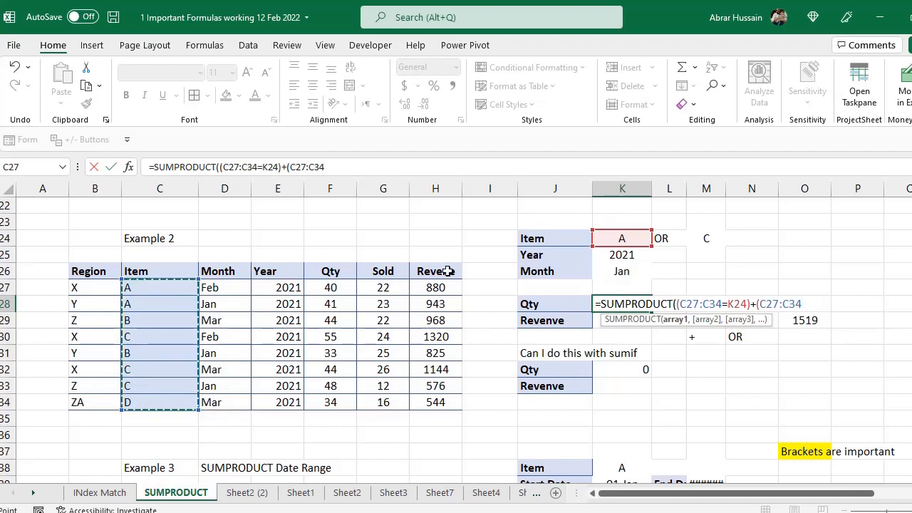
{"action": "type", "text": "="}
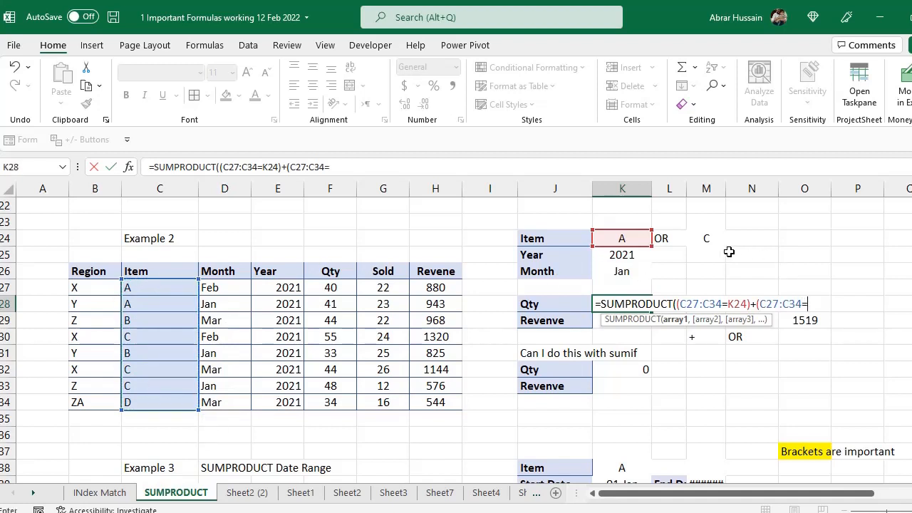
{"action": "left_click", "coordinate": [707, 241]}
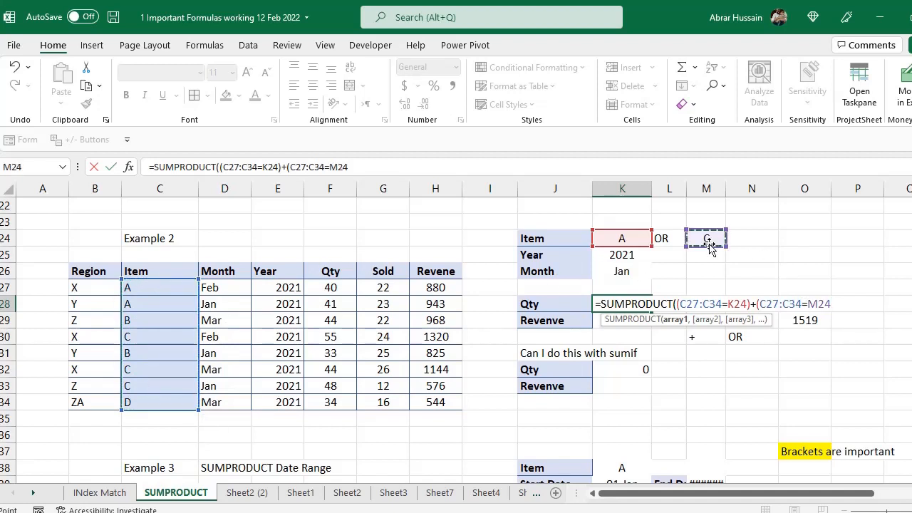
{"action": "type", "text": "))"}
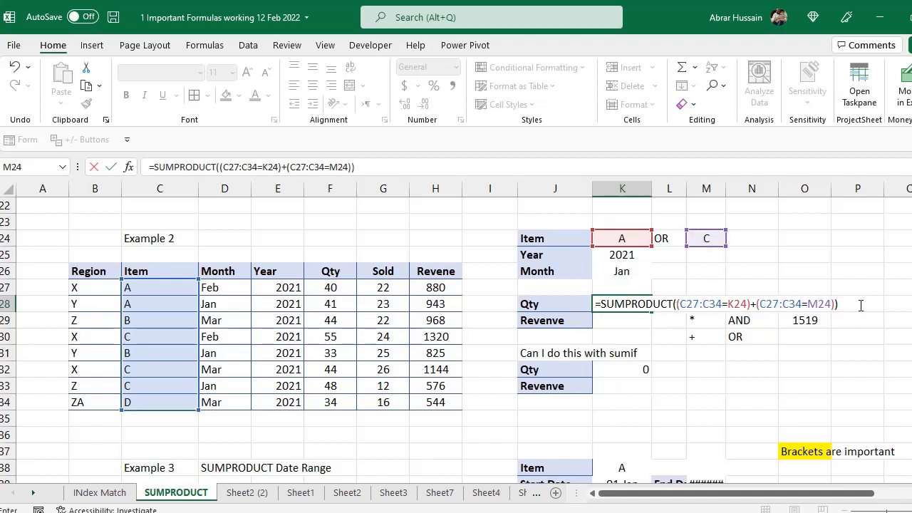
- Fix the brackets to complete =SUMPRODUCT(((C27:C34=K24)+(C27:C34=M24))), which returns 5
{"action": "left_click", "coordinate": [675, 303]}
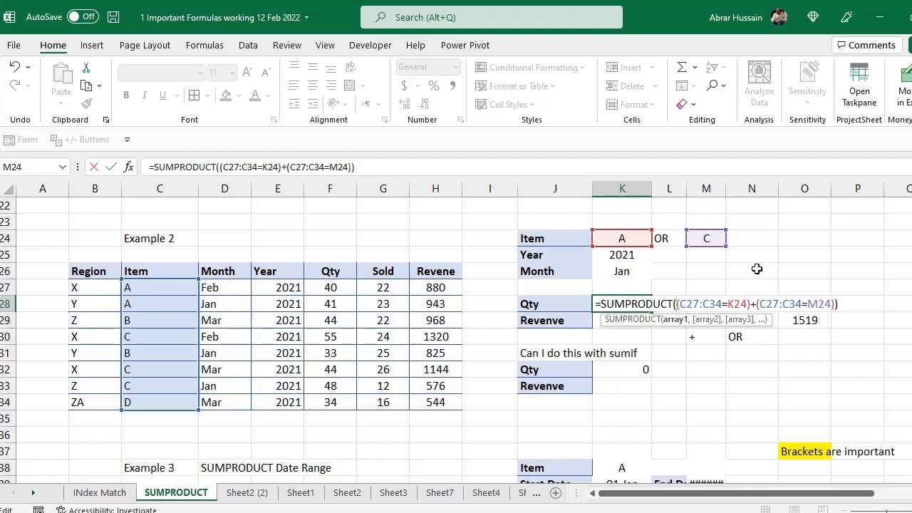
{"action": "type", "text": "("}
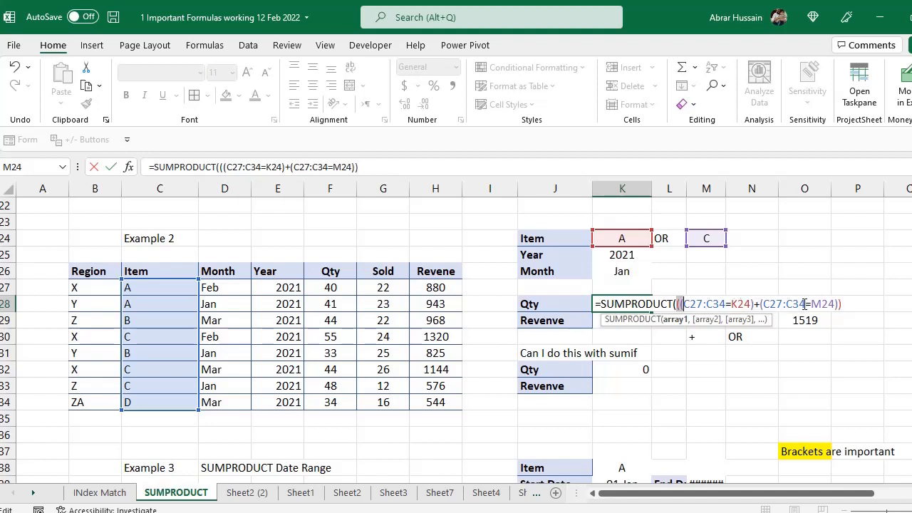
{"action": "left_click", "coordinate": [839, 304]}
{"action": "type", "text": ")"}
{"action": "key", "text": "Return"}
{"action": "key", "text": "Up"}
{"action": "key", "text": "F2"}
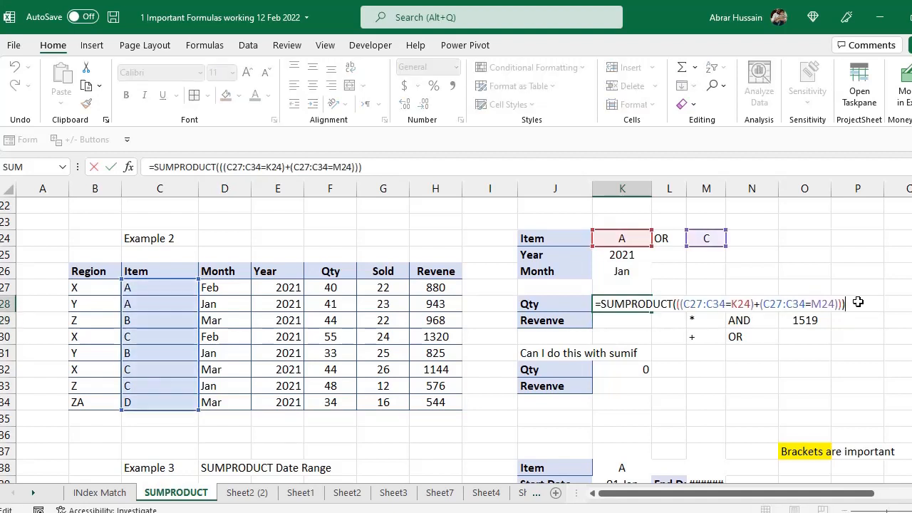
{"action": "key", "text": "Escape"}
{"action": "left_click", "coordinate": [704, 238]}
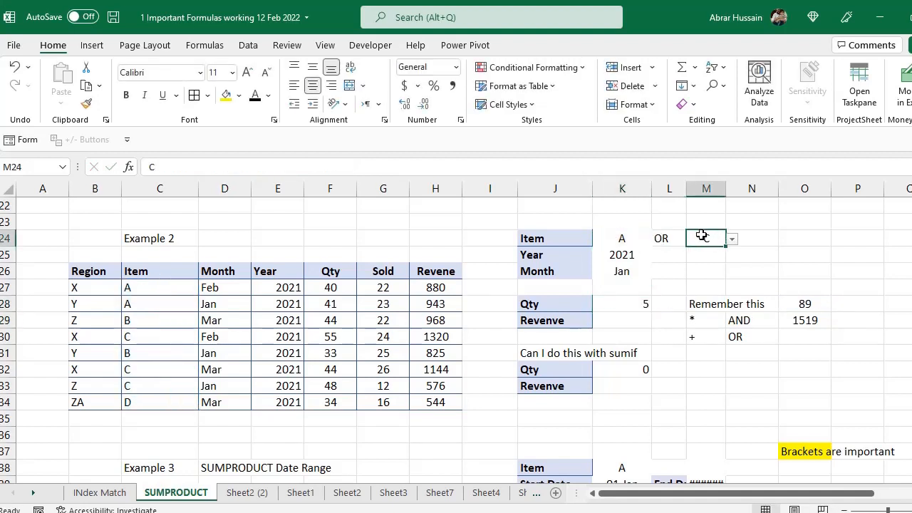
- Check K28's formula and highlight the A and C items in C27:C28, C30, C32 and C33
{"action": "left_click", "coordinate": [624, 305]}
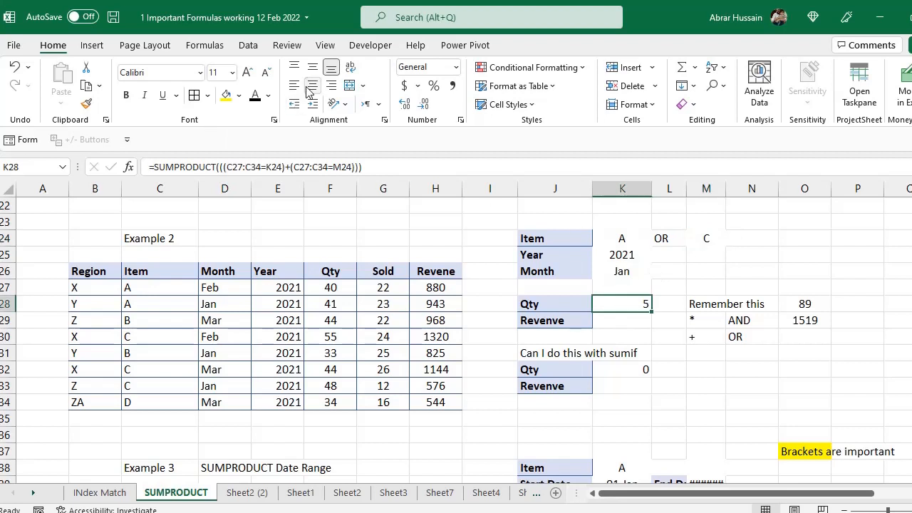
{"action": "key", "text": "F2"}
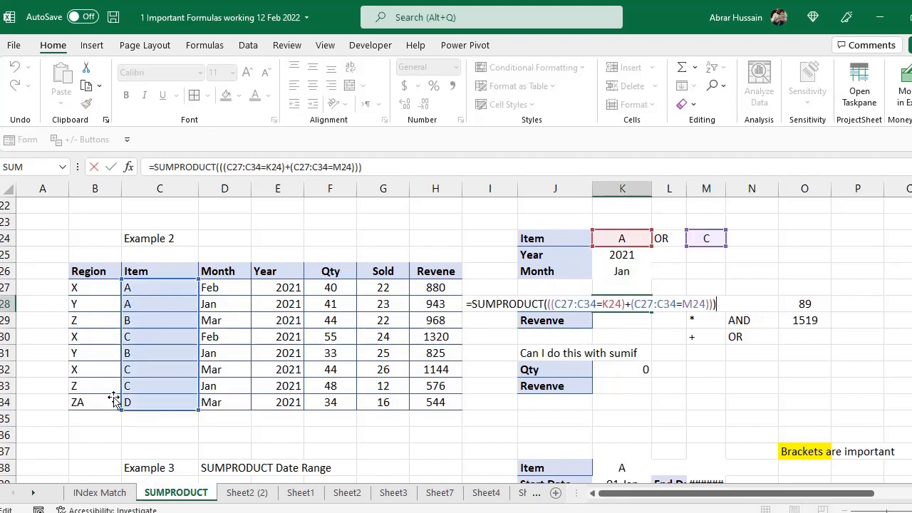
{"action": "key", "text": "Escape"}
{"action": "left_click", "coordinate": [622, 239]}
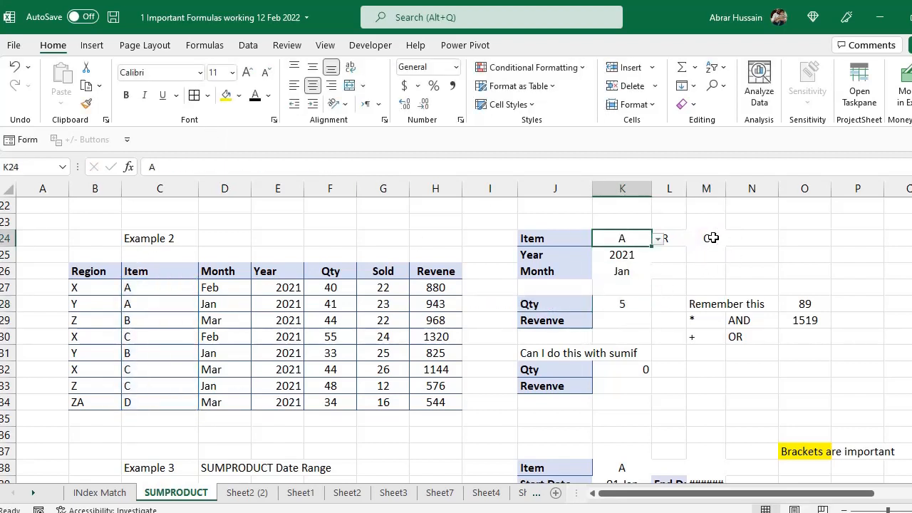
{"action": "left_click", "coordinate": [706, 238], "text": "ctrl"}
{"action": "left_click", "coordinate": [146, 292]}
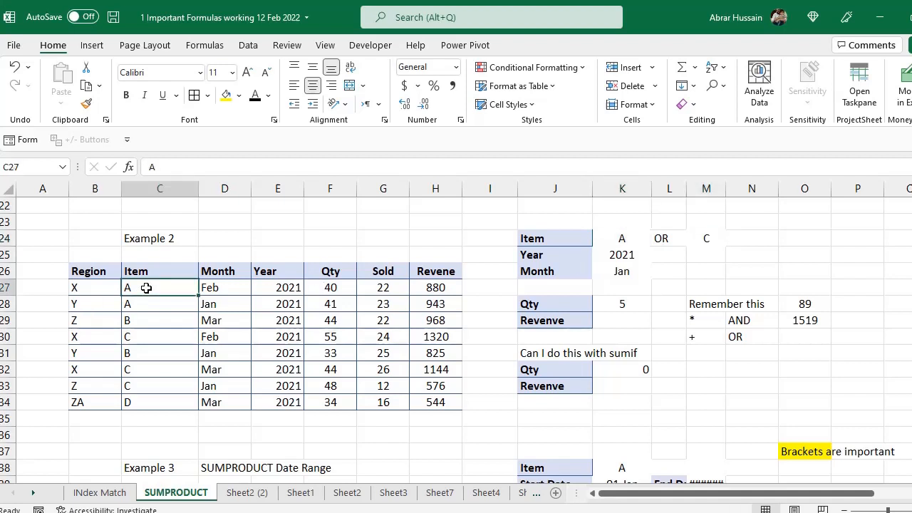
{"action": "left_click_drag", "start_coordinate": [146, 293], "coordinate": [146, 300]}
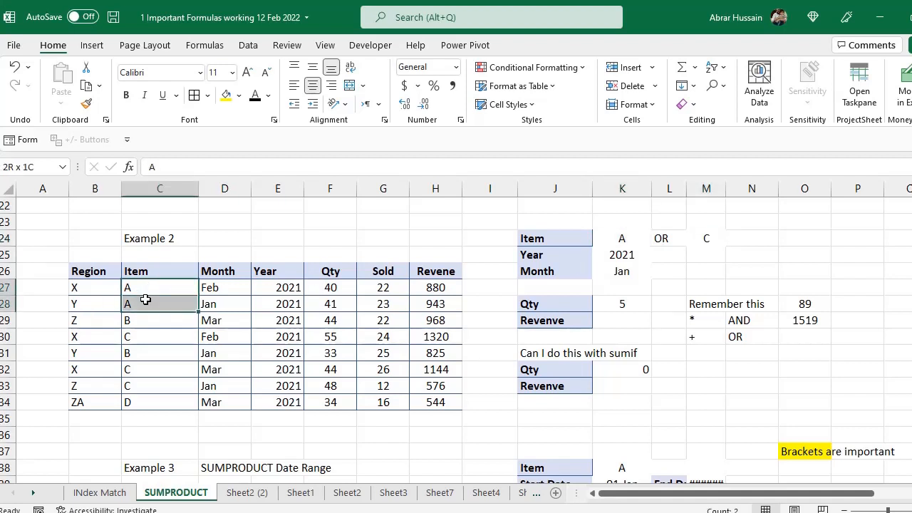
{"action": "left_click", "coordinate": [149, 336], "text": "ctrl"}
{"action": "left_click", "coordinate": [139, 369], "text": "ctrl"}
{"action": "left_click", "coordinate": [131, 386], "text": "ctrl"}
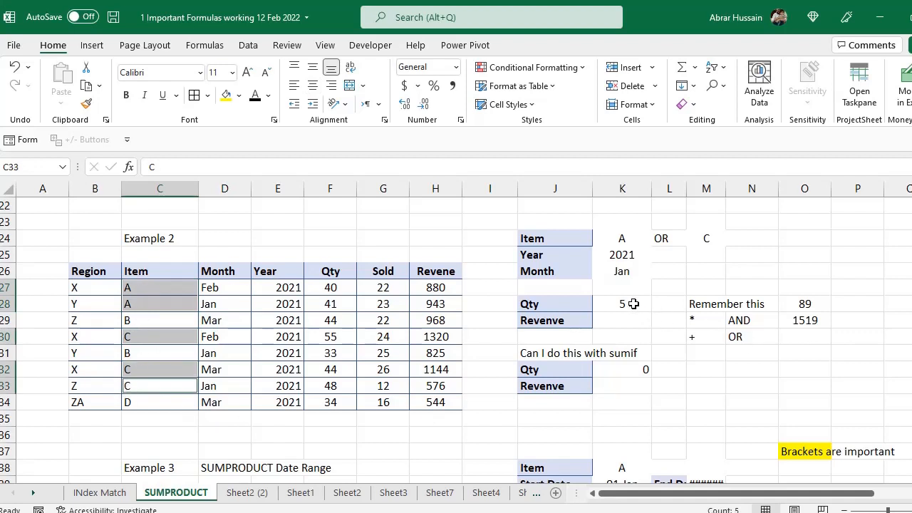
- Change the second item criterion in M24 to B
{"action": "left_click", "coordinate": [617, 241]}
{"action": "left_click", "coordinate": [657, 242]}
{"action": "left_click", "coordinate": [657, 242]}
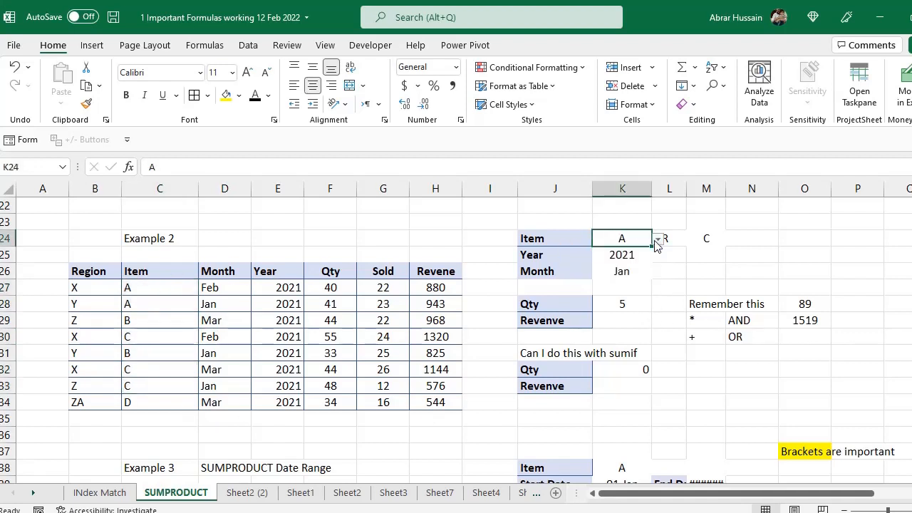
{"action": "left_click", "coordinate": [705, 238]}
{"action": "left_click", "coordinate": [731, 239]}
{"action": "left_click", "coordinate": [707, 263]}
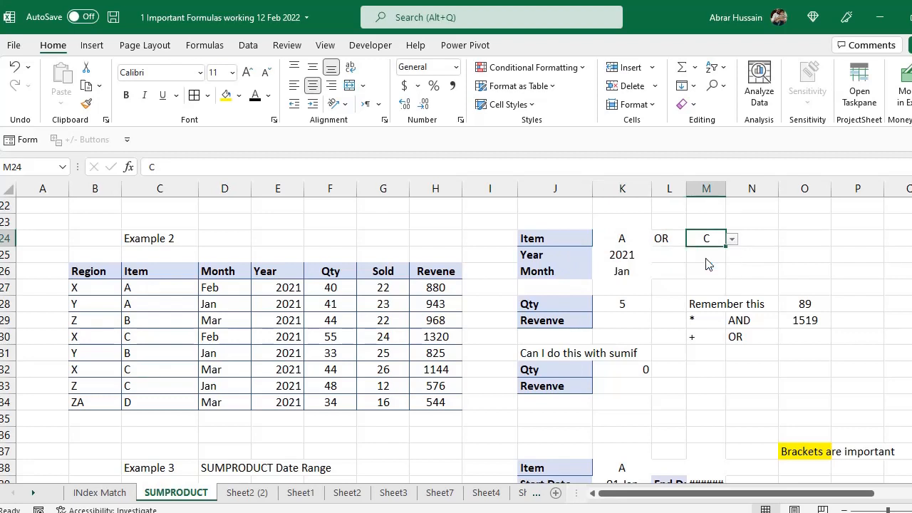
- Highlight the A and B items in C27:C29 and C31, then edit K28's formula
{"action": "left_click", "coordinate": [626, 305]}
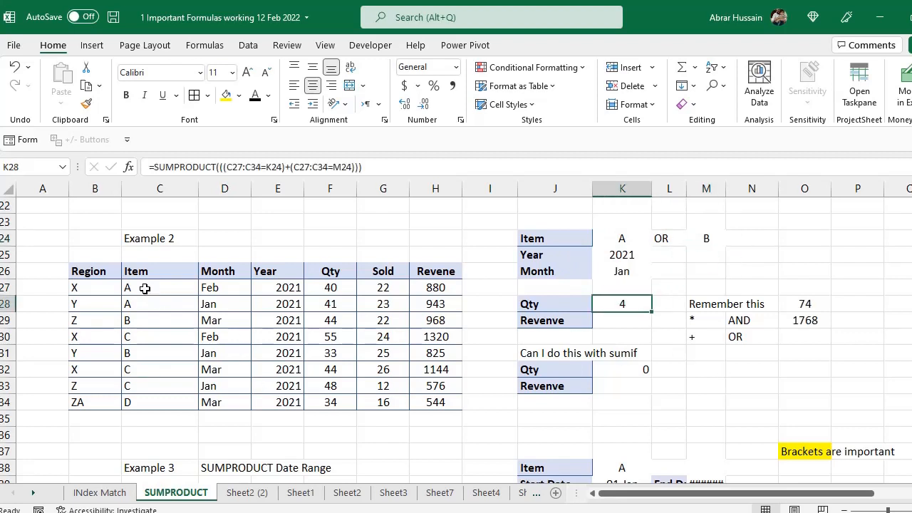
{"action": "left_click_drag", "start_coordinate": [146, 288], "coordinate": [143, 316]}
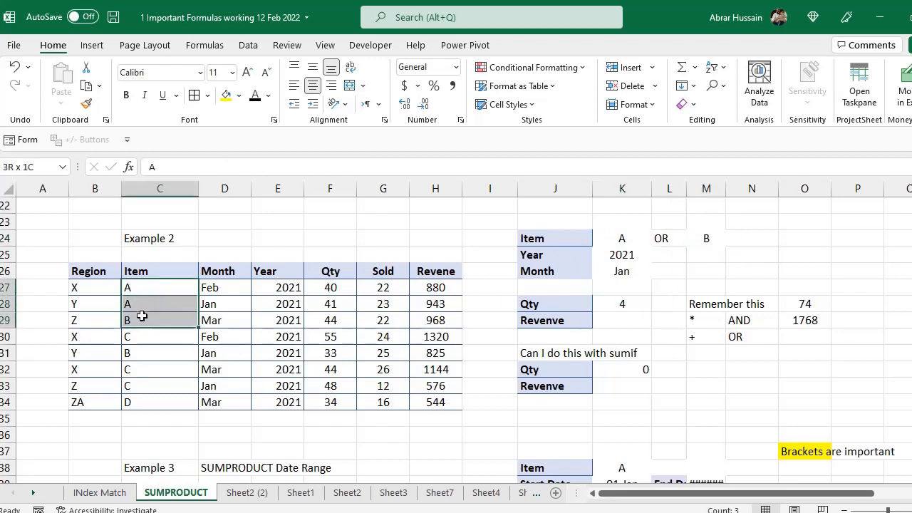
{"action": "left_click", "coordinate": [140, 353], "text": "ctrl"}
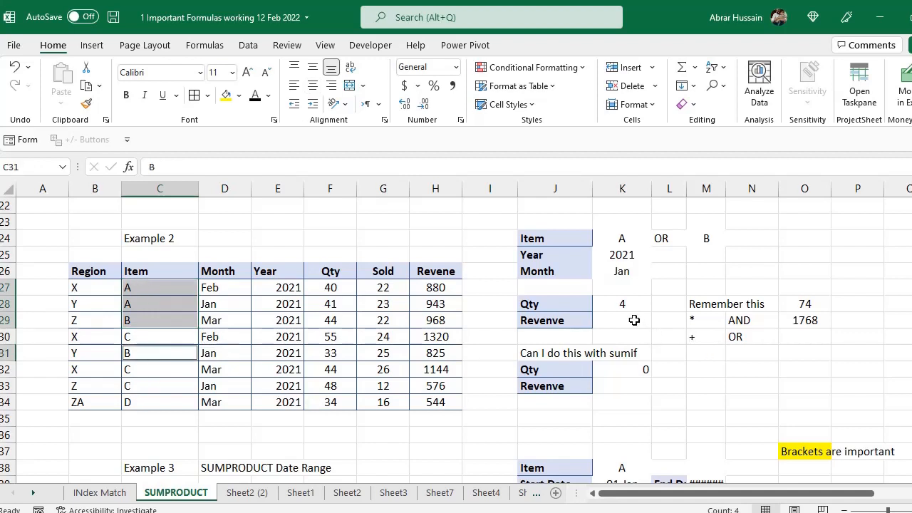
{"action": "left_click", "coordinate": [615, 304]}
{"action": "key", "text": "F2"}
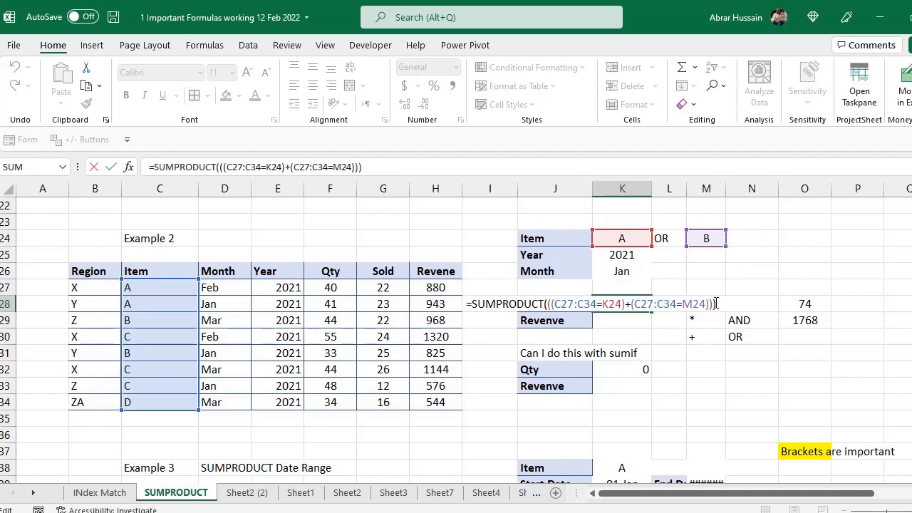
- Extend K28's formula to multiply the A-or-B test by Qty F27:F34, giving 158
{"action": "key", "text": "BackSpace"}
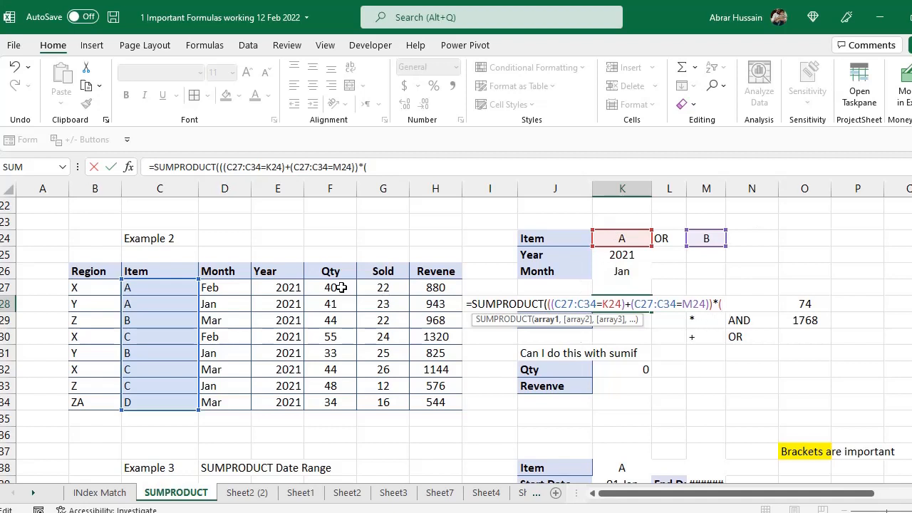
{"action": "left_click_drag", "start_coordinate": [335, 287], "coordinate": [332, 401]}
{"action": "type", "text": ")"}
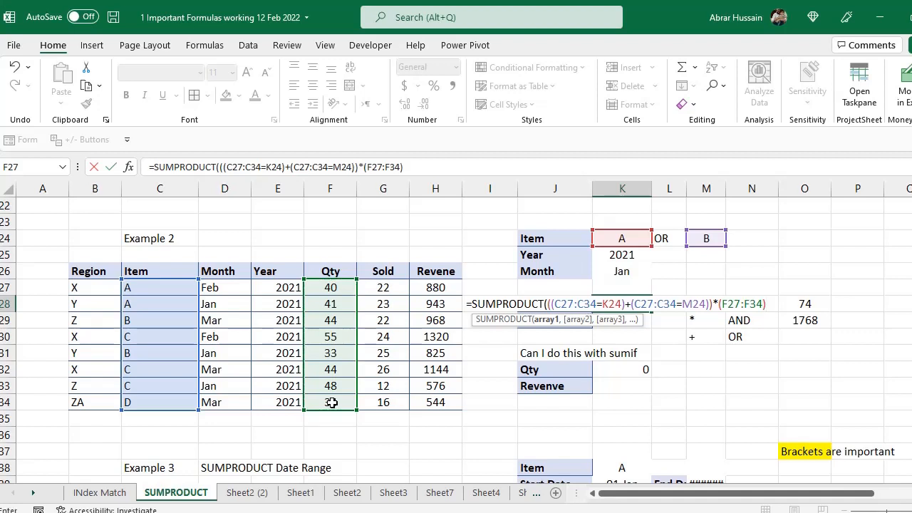
{"action": "type", "text": ")"}
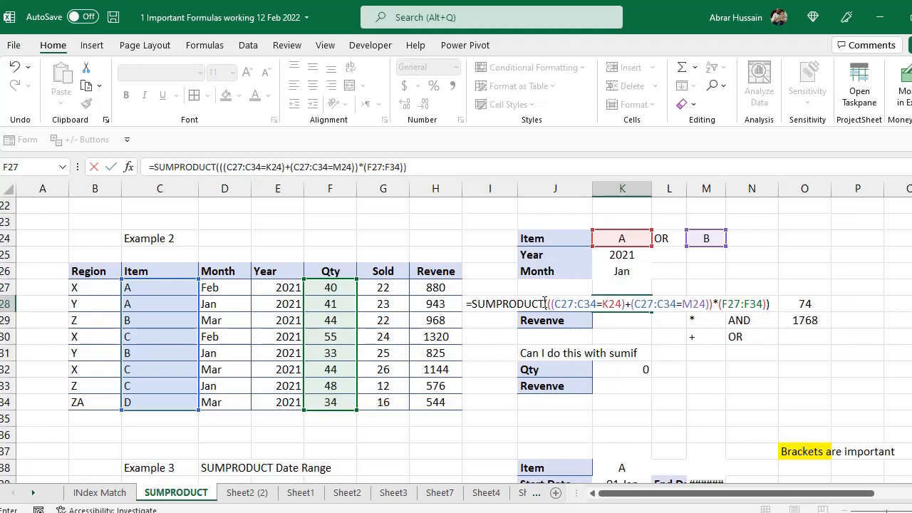
{"action": "key", "text": "Return"}
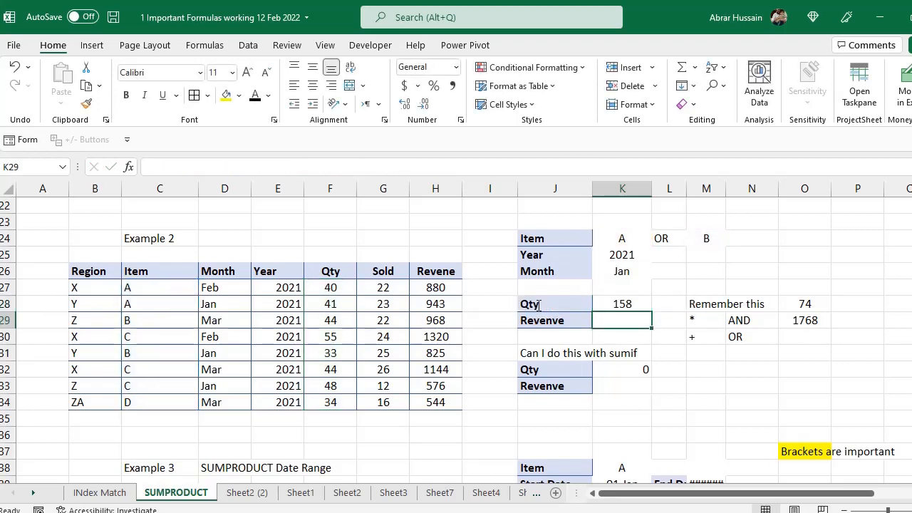
{"action": "key", "text": "Up"}
{"action": "key", "text": "F2"}
{"action": "key", "text": "Escape"}
{"action": "key", "text": "F2"}
{"action": "key", "text": "Escape"}
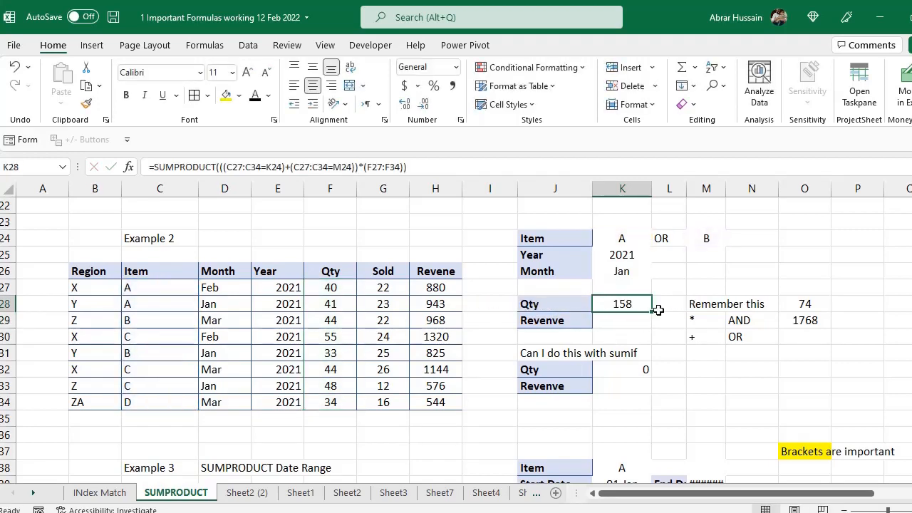
{"action": "key", "text": "F2"}
{"action": "key", "text": "Escape"}
{"action": "left_click", "coordinate": [575, 238]}
{"action": "left_click", "coordinate": [623, 236]}
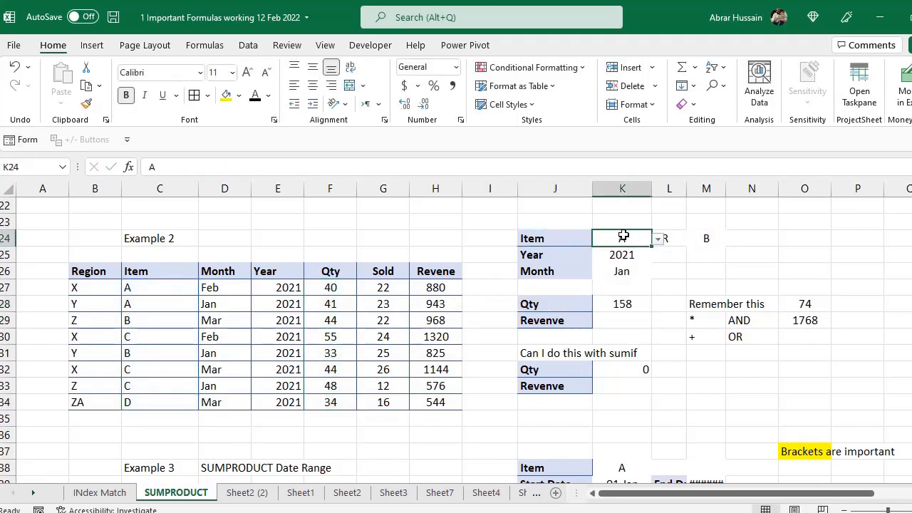
{"action": "left_click", "coordinate": [704, 237]}
{"action": "double_click", "coordinate": [625, 302]}
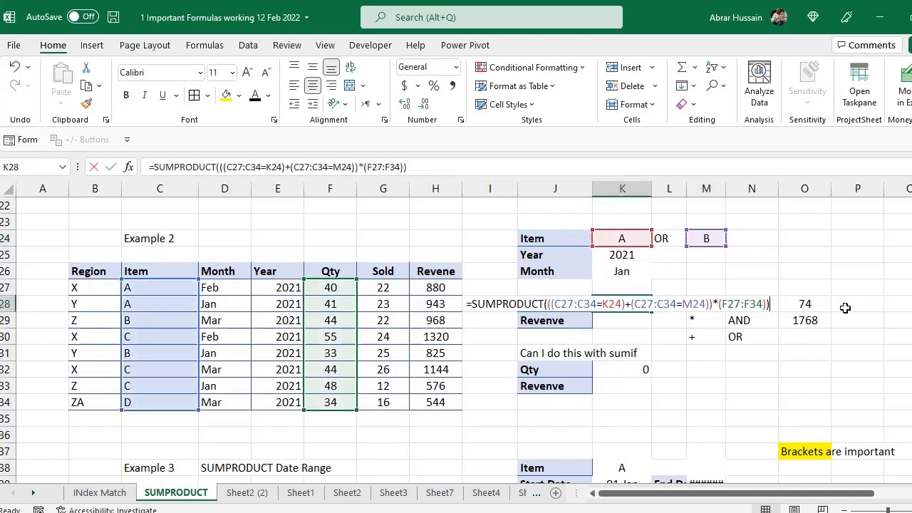
{"action": "key", "text": "Escape"}
{"action": "left_click_drag", "start_coordinate": [132, 294], "coordinate": [130, 308]}
{"action": "left_click", "coordinate": [132, 322], "text": "ctrl"}
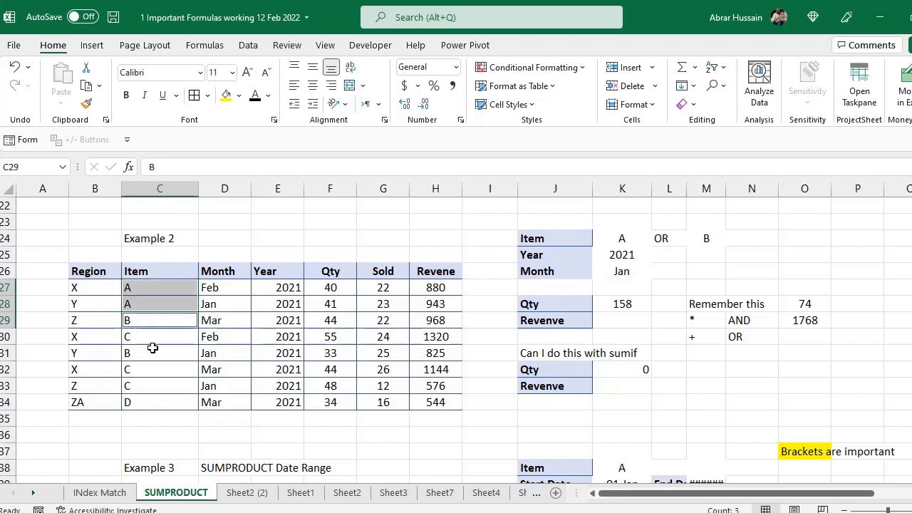
{"action": "left_click", "coordinate": [136, 349], "text": "ctrl"}
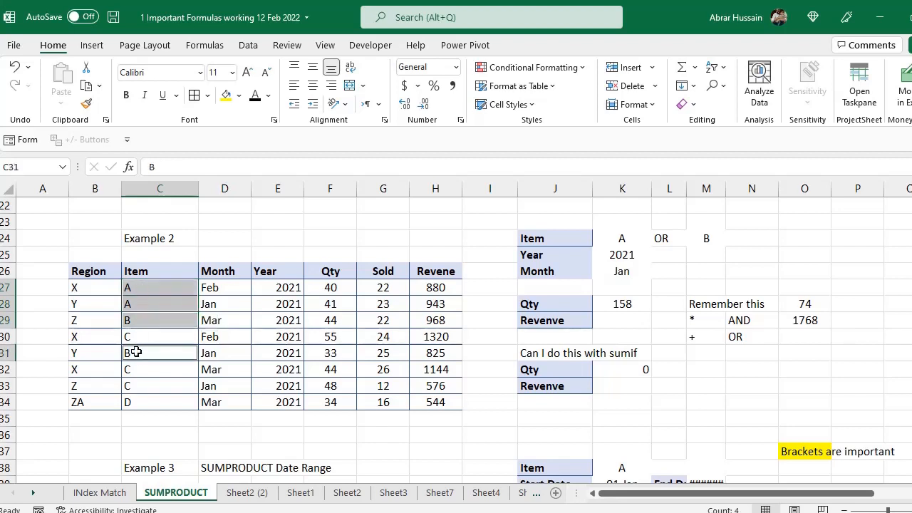
{"action": "left_click", "coordinate": [334, 289], "text": "ctrl"}
{"action": "left_click", "coordinate": [338, 306], "text": "ctrl"}
{"action": "left_click", "coordinate": [339, 318], "text": "ctrl"}
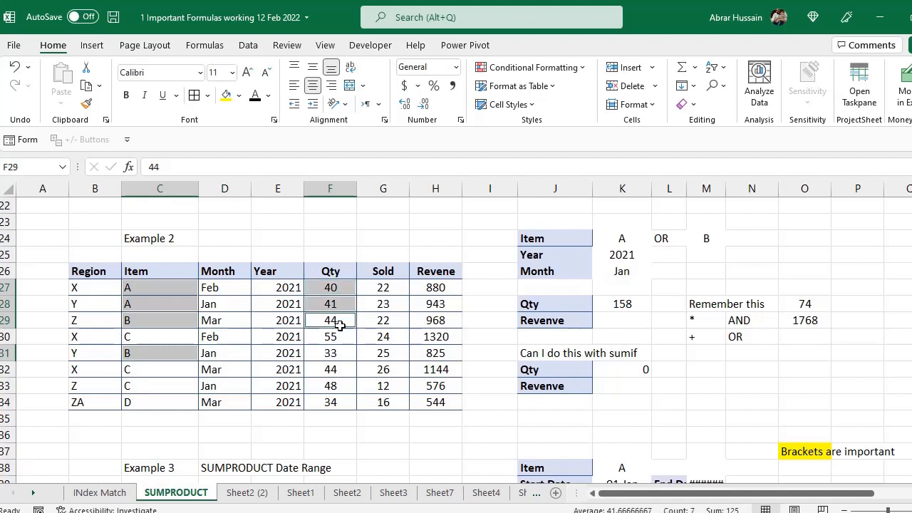
{"action": "left_click", "coordinate": [329, 350], "text": "ctrl"}
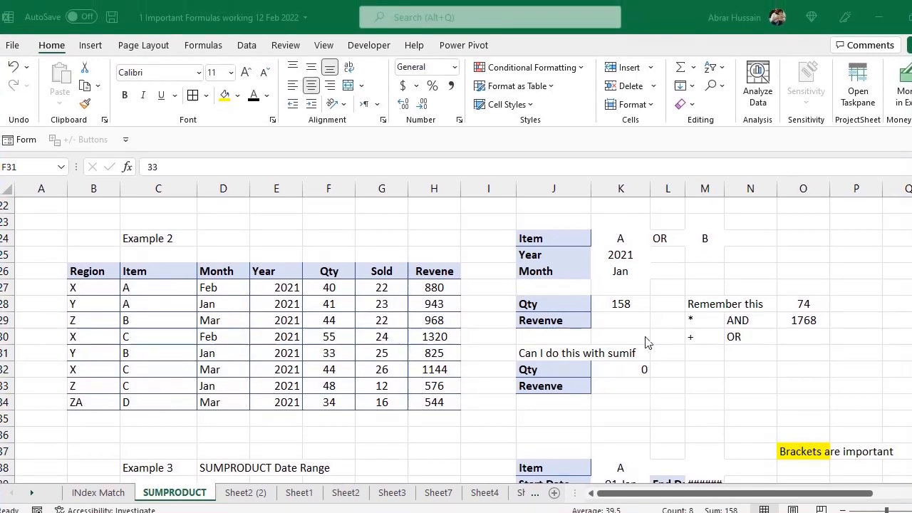
{"action": "left_click", "coordinate": [620, 303]}
{"action": "key", "text": "F2"}
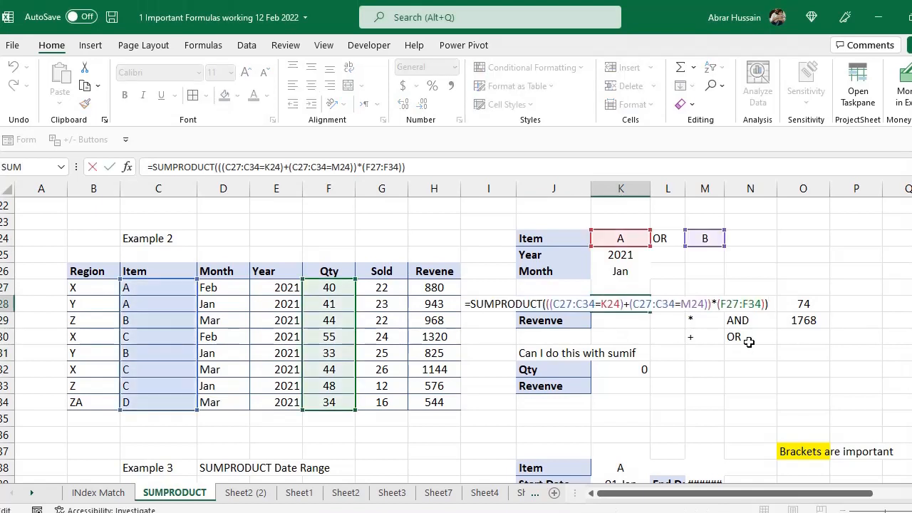
{"action": "key", "text": "Escape"}
{"action": "key", "text": "F2"}
{"action": "key", "text": "Escape"}
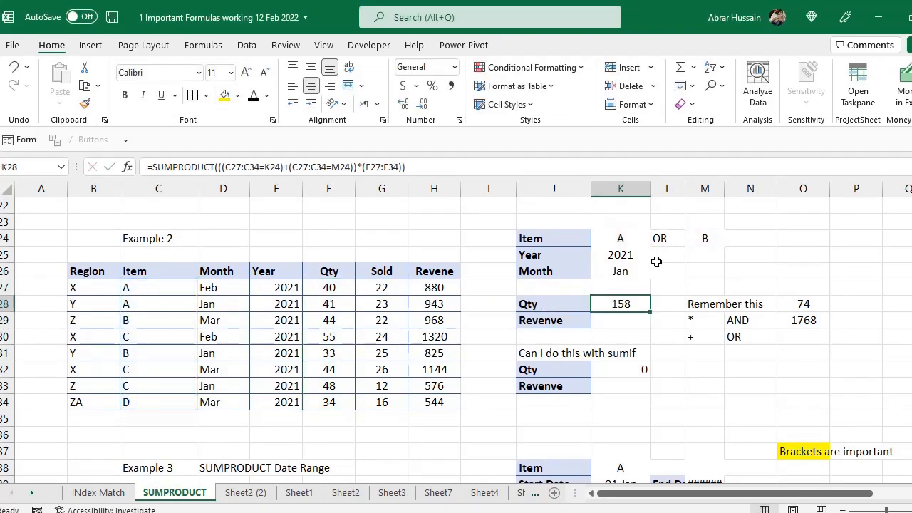
{"action": "left_click", "coordinate": [632, 242]}
{"action": "left_click", "coordinate": [704, 238]}
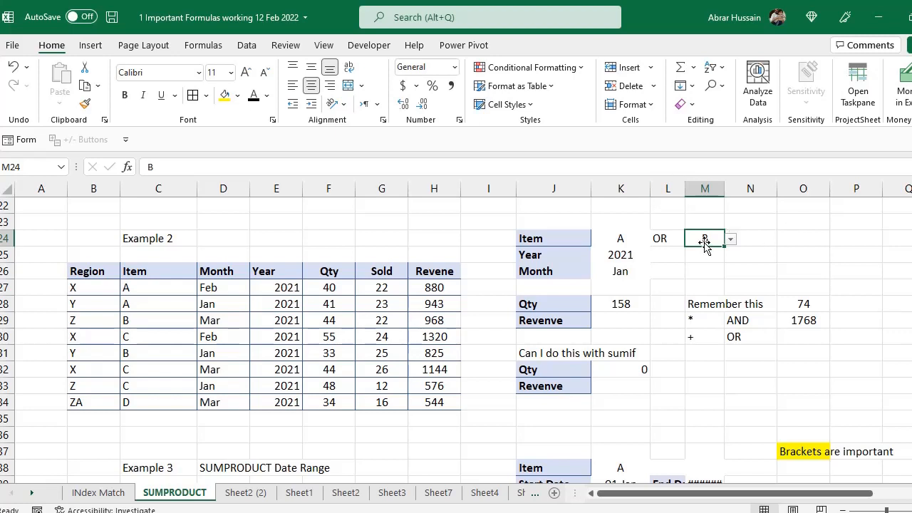
{"action": "key", "text": "Delete"}
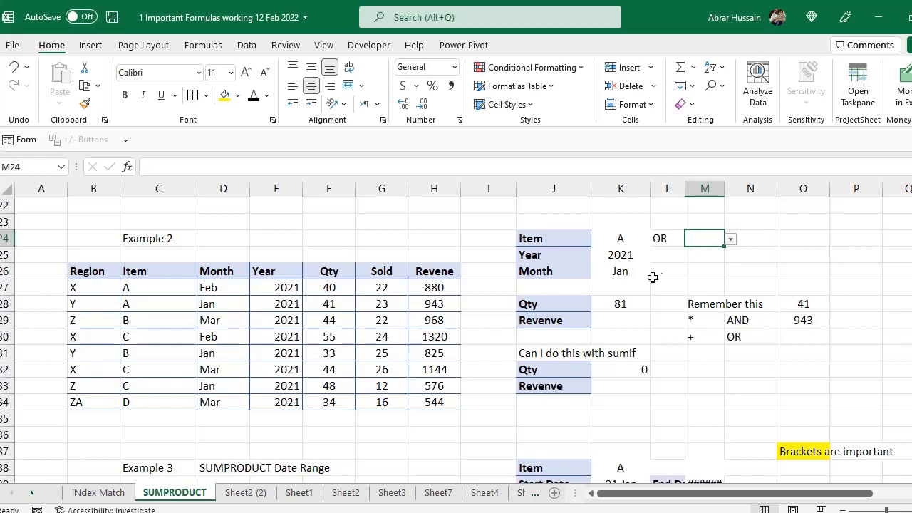
{"action": "left_click", "coordinate": [621, 303]}
{"action": "double_click", "coordinate": [623, 303]}
{"action": "key", "text": "Escape"}
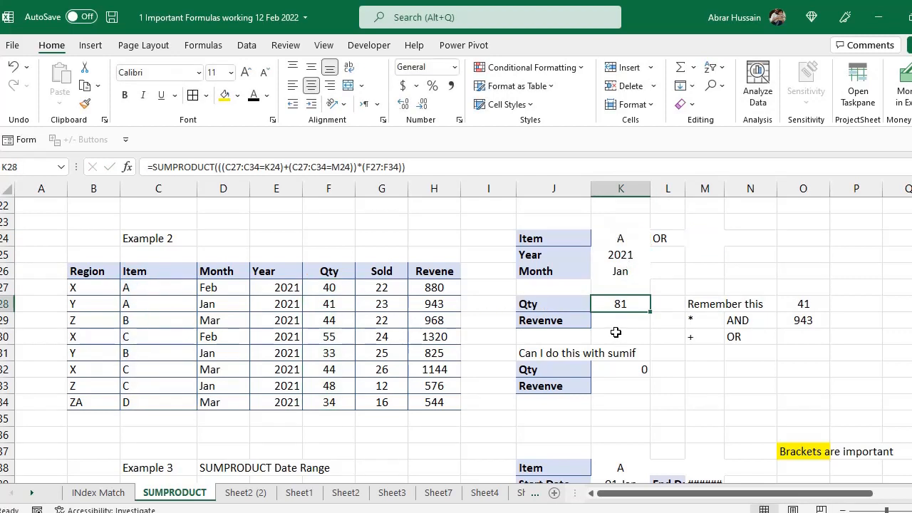
{"action": "key", "text": "F2"}
{"action": "key", "text": "Escape"}
{"action": "key", "text": "F2"}
{"action": "left_click", "coordinate": [620, 238]}
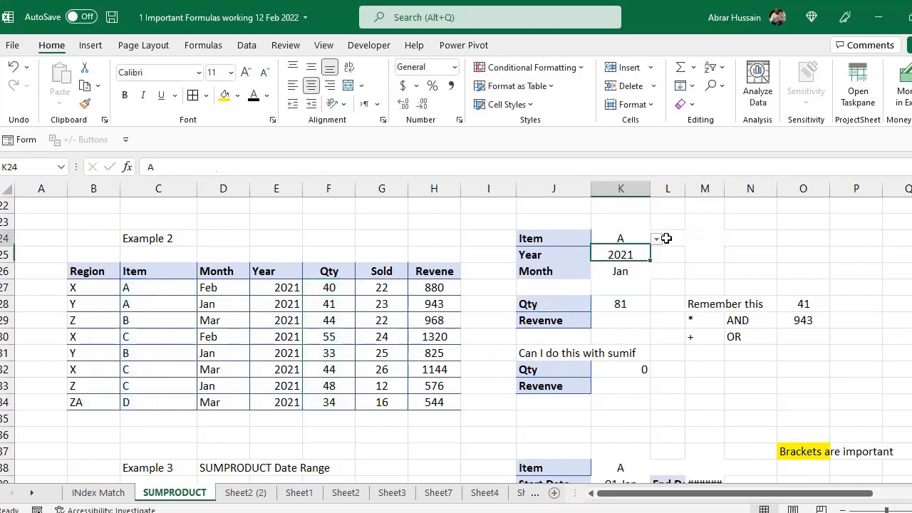
{"action": "key", "text": "Delete"}
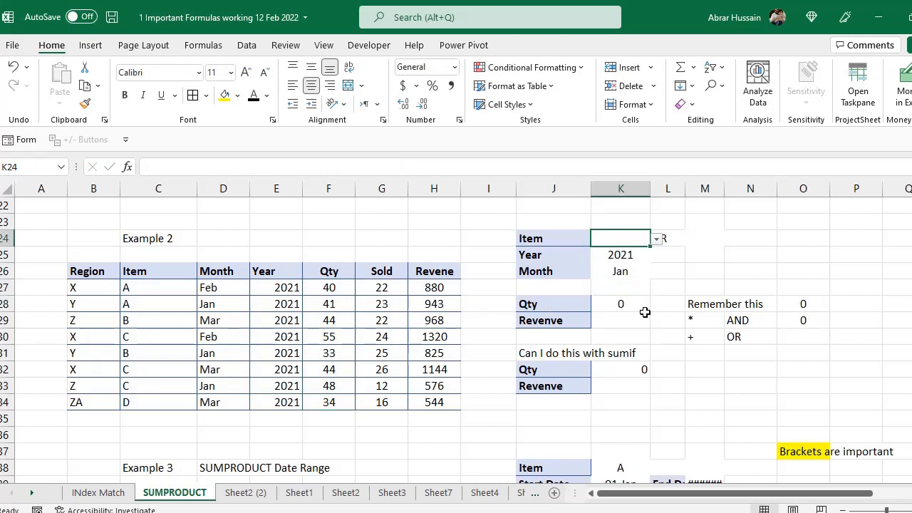
{"action": "left_click", "coordinate": [620, 305]}
{"action": "left_click", "coordinate": [617, 238]}
{"action": "left_click", "coordinate": [656, 240]}
{"action": "left_click", "coordinate": [601, 255]}
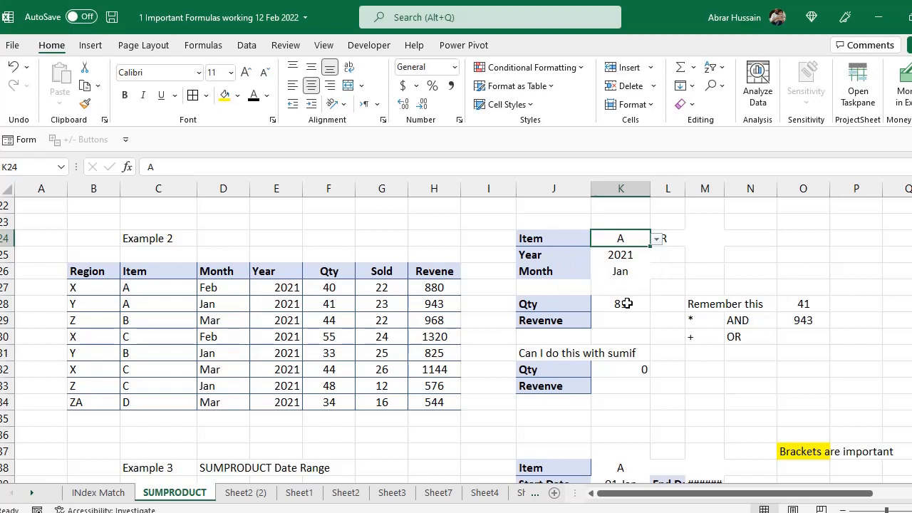
{"action": "left_click", "coordinate": [625, 304]}
{"action": "left_click", "coordinate": [625, 271]}
{"action": "left_click", "coordinate": [621, 238]}
{"action": "left_click", "coordinate": [622, 303]}
{"action": "left_click", "coordinate": [619, 241]}
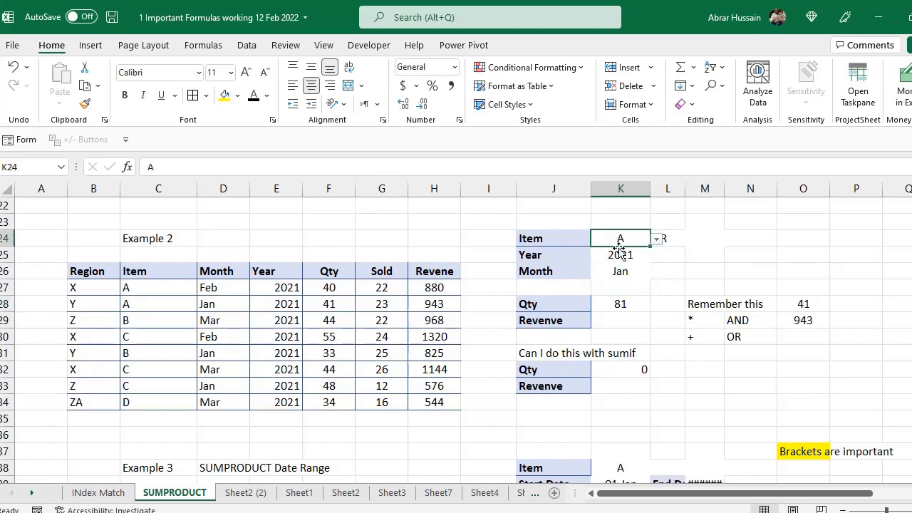
{"action": "left_click", "coordinate": [621, 305]}
{"action": "left_click_drag", "start_coordinate": [129, 295], "coordinate": [130, 305]}
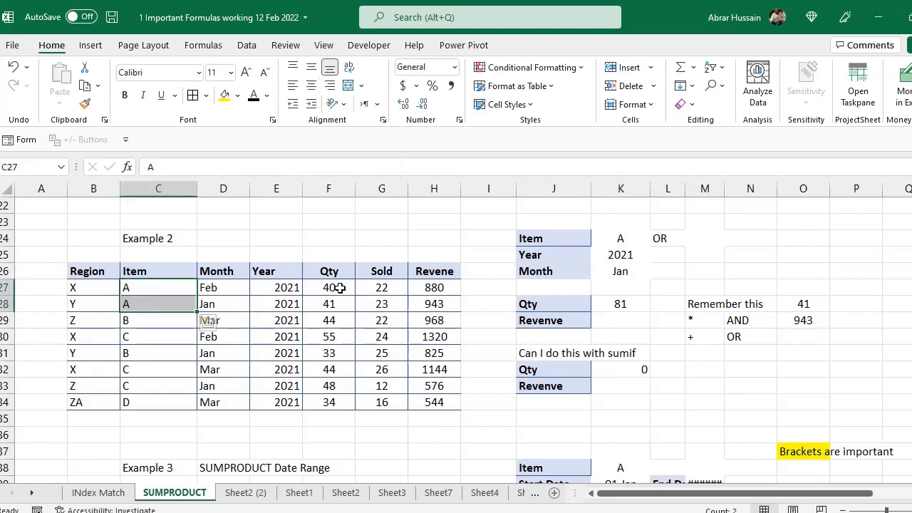
{"action": "left_click_drag", "start_coordinate": [341, 288], "coordinate": [342, 305], "text": "ctrl"}
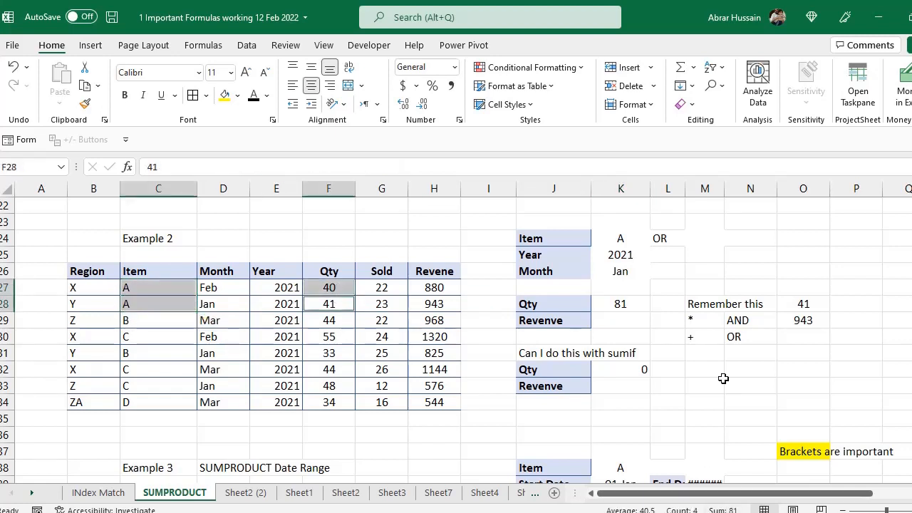
{"action": "left_click", "coordinate": [617, 305]}
{"action": "left_click", "coordinate": [699, 242]}
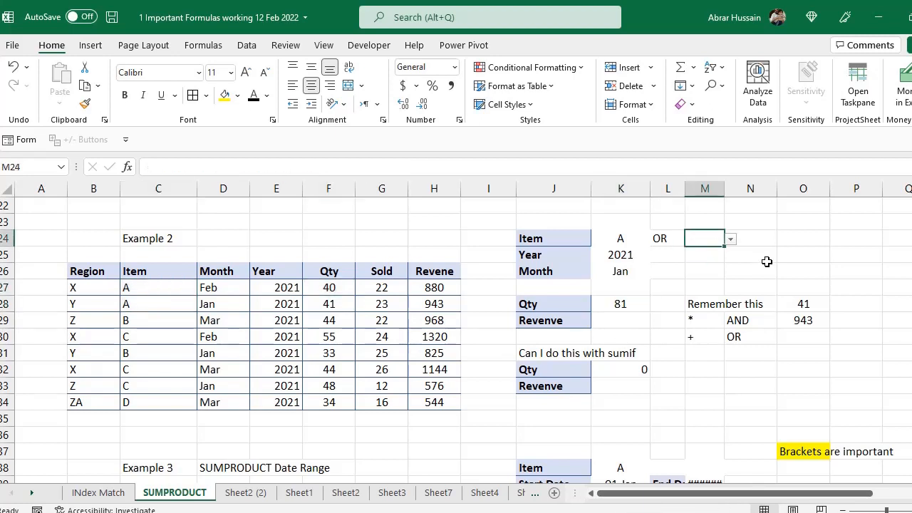
{"action": "left_click", "coordinate": [732, 240]}
{"action": "left_click", "coordinate": [693, 263]}
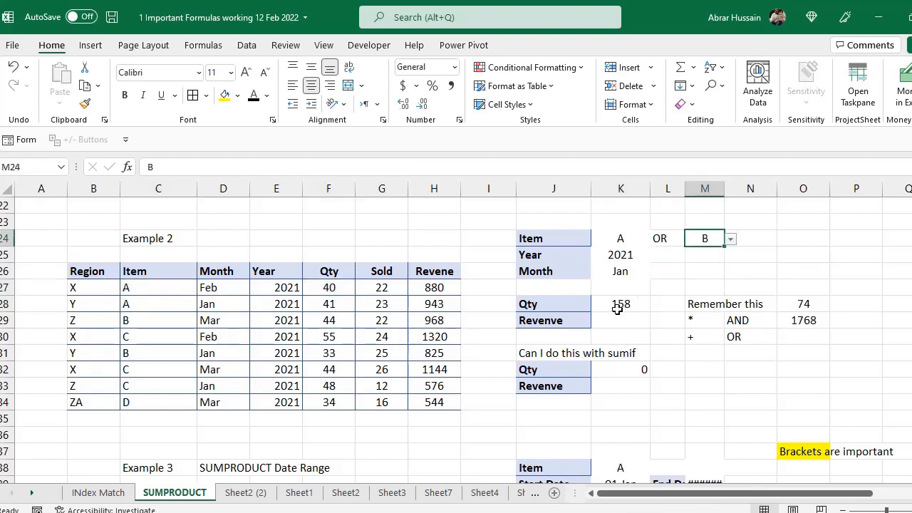
{"action": "left_click", "coordinate": [617, 306]}
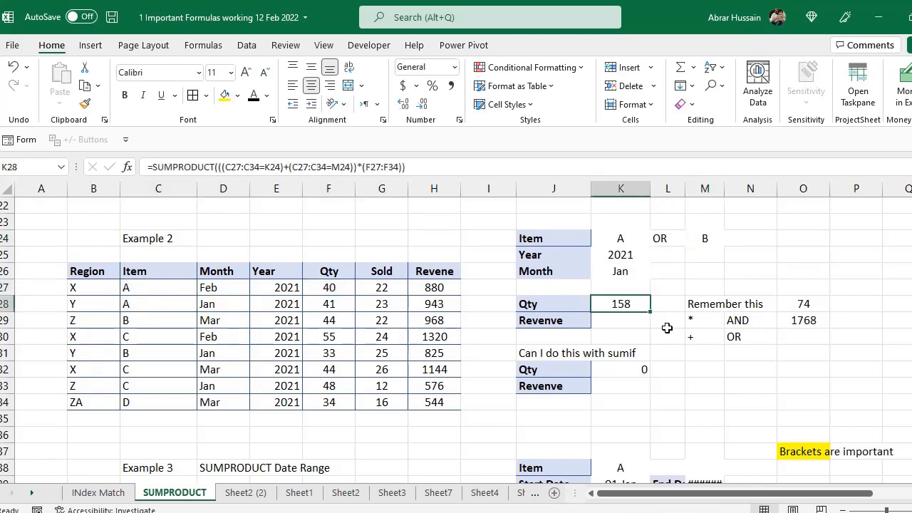
{"action": "left_click", "coordinate": [705, 238]}
{"action": "left_click", "coordinate": [763, 238]}
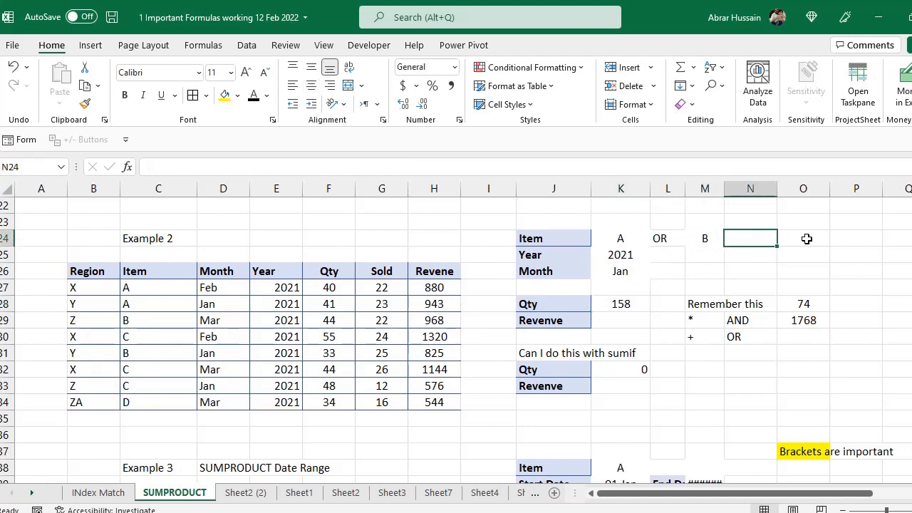
- Copy the OR label from L24 into N24
{"action": "left_click", "coordinate": [805, 237]}
{"action": "left_click", "coordinate": [661, 238]}
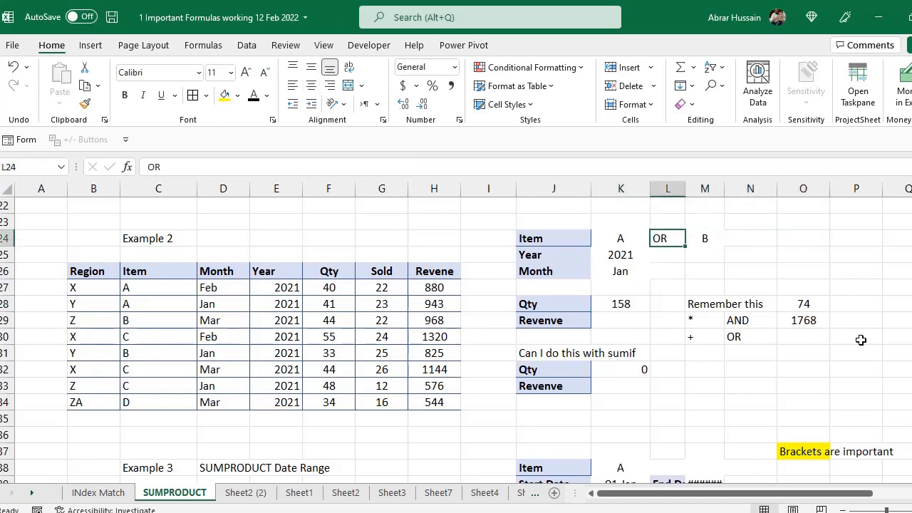
{"action": "key", "text": "ctrl+c"}
{"action": "key", "text": "Right"}
{"action": "key", "text": "Right"}
{"action": "key", "text": "ctrl+v"}
{"action": "key", "text": "Left"}
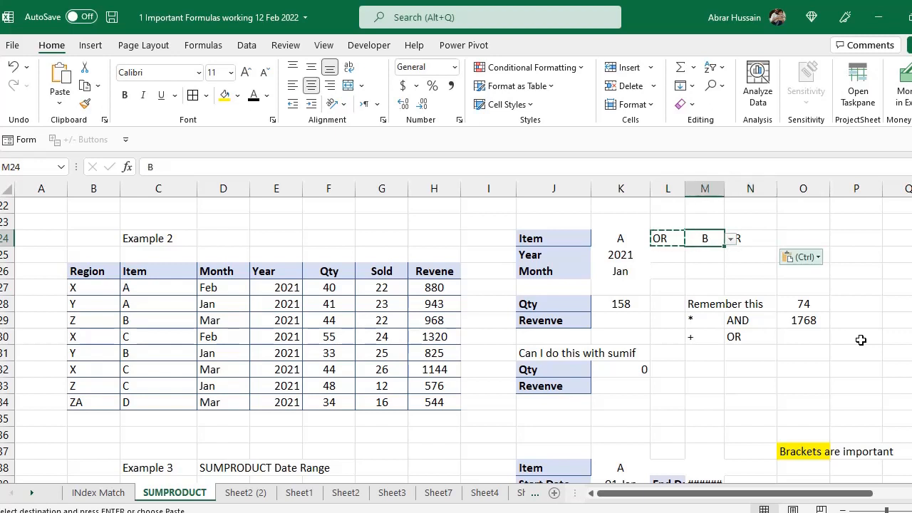
{"action": "key", "text": "Left"}
{"action": "key", "text": "Left"}
{"action": "key", "text": "Escape"}
{"action": "key", "text": "Right"}
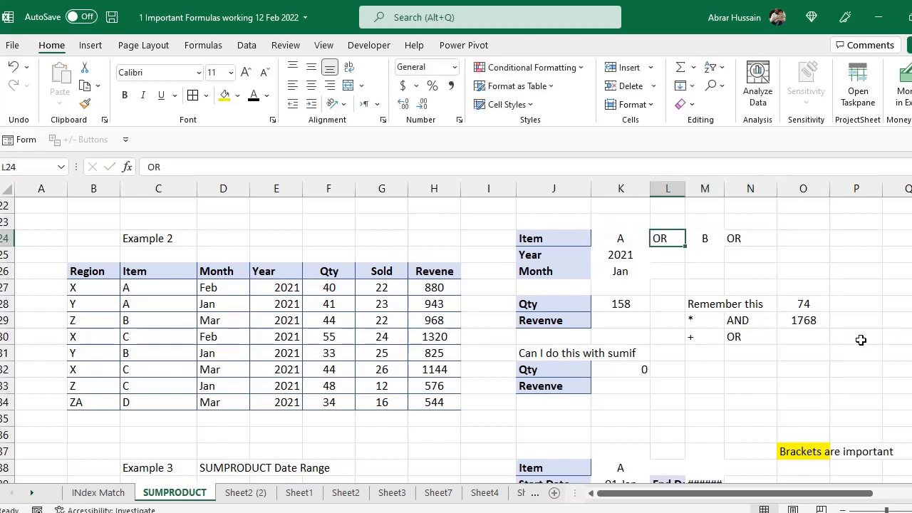
{"action": "key", "text": "Right"}
{"action": "key", "text": "Left"}
{"action": "key", "text": "Left"}
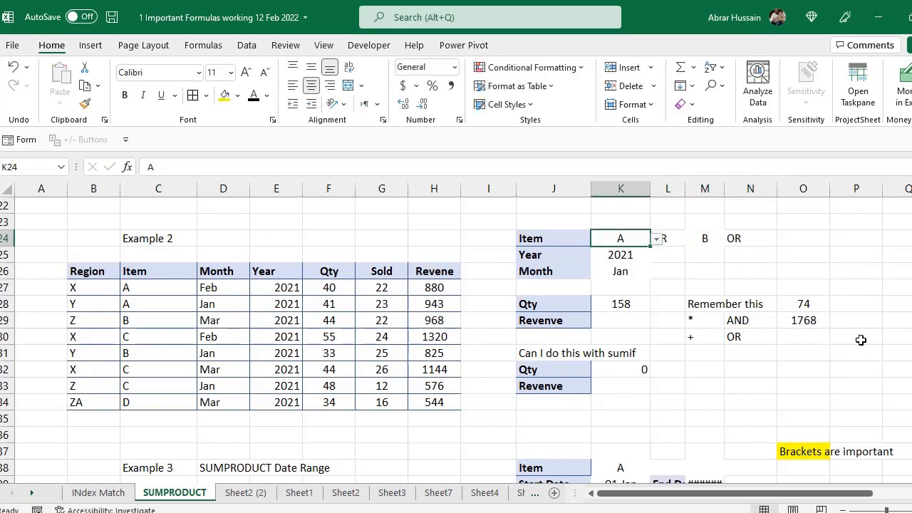
{"action": "key", "text": "Right"}
{"action": "key", "text": "Right"}
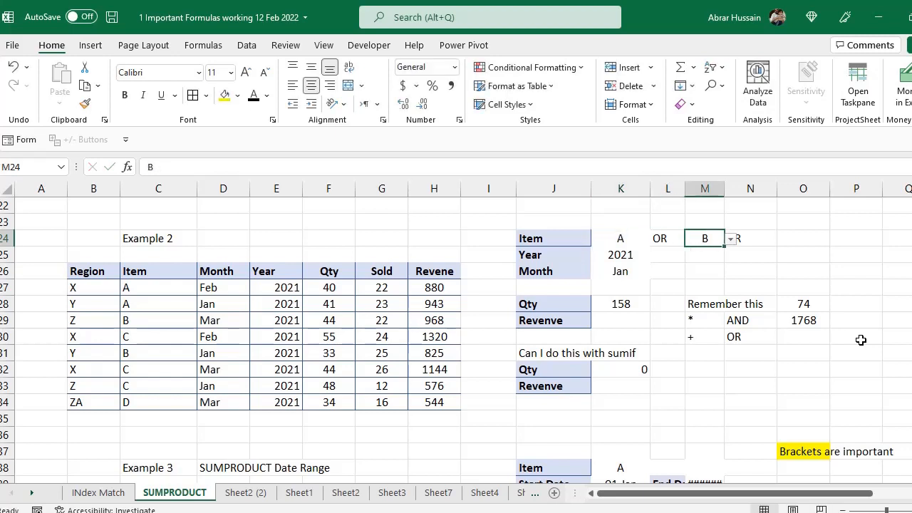
{"action": "key", "text": "Left"}
{"action": "key", "text": "Left"}
- Add a centred C as the third item criterion in O24
{"action": "key", "text": "Right"}
{"action": "key", "text": "Right"}
{"action": "key", "text": "F2"}
{"action": "key", "text": "Escape"}
{"action": "key", "text": "Right"}
{"action": "key", "text": "Left"}
{"action": "key", "text": "Right"}
{"action": "key", "text": "Right"}
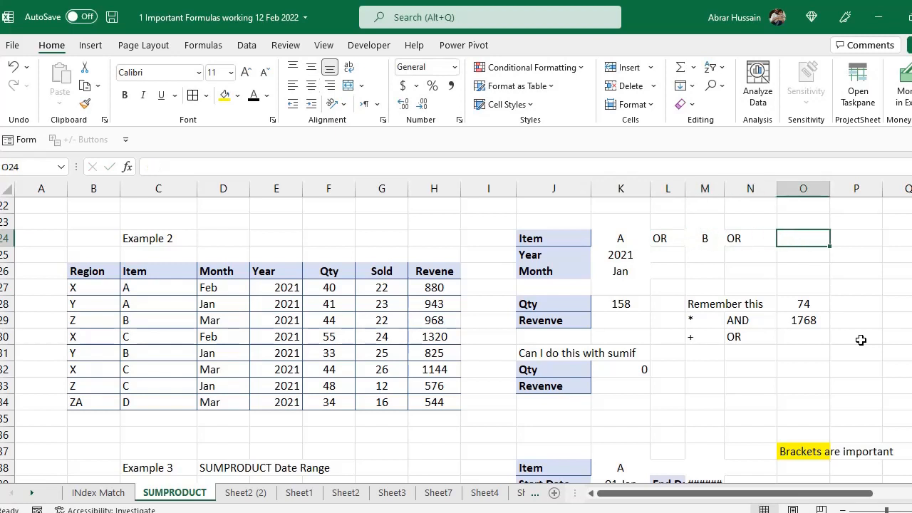
{"action": "type", "text": "C"}
{"action": "left_click", "coordinate": [312, 85]}
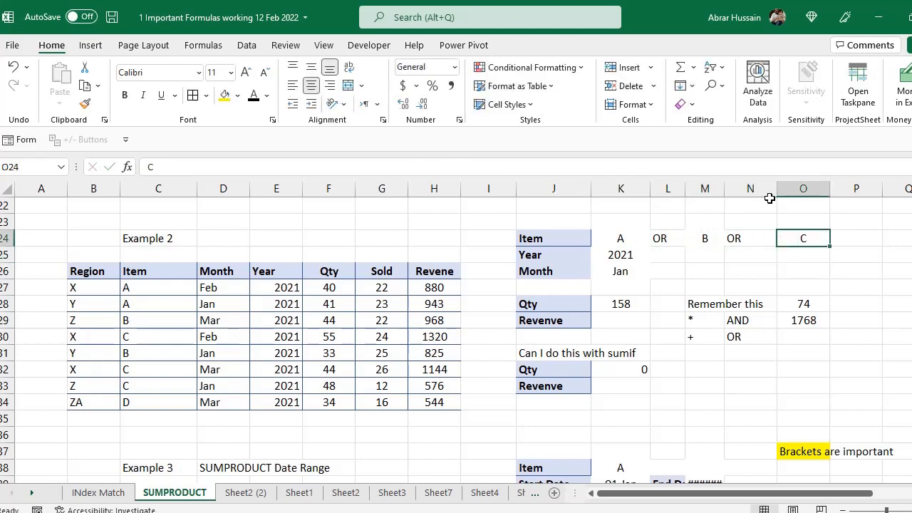
{"action": "left_click", "coordinate": [606, 304]}
{"action": "double_click", "coordinate": [577, 304]}
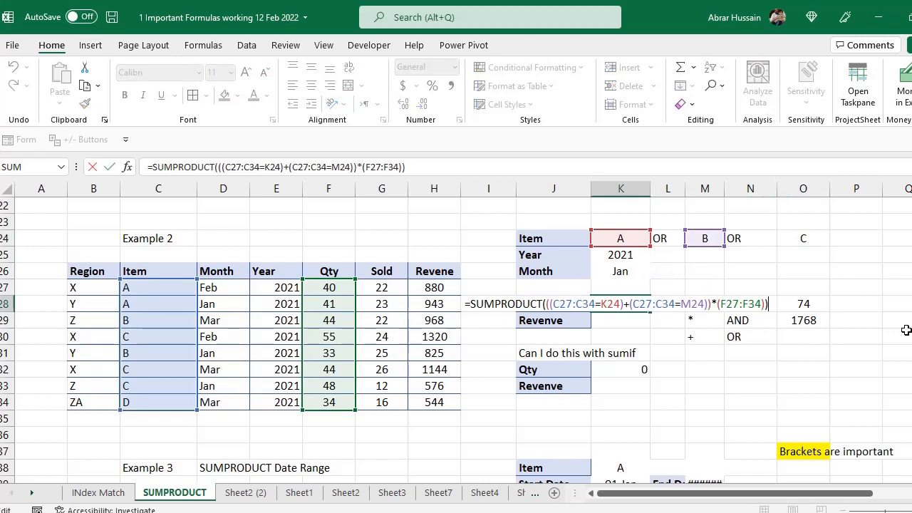
- Add +(C27:C34=O24) to K28's OR item group so items A, B or C give Qty 305
{"action": "left_click", "coordinate": [546, 303]}
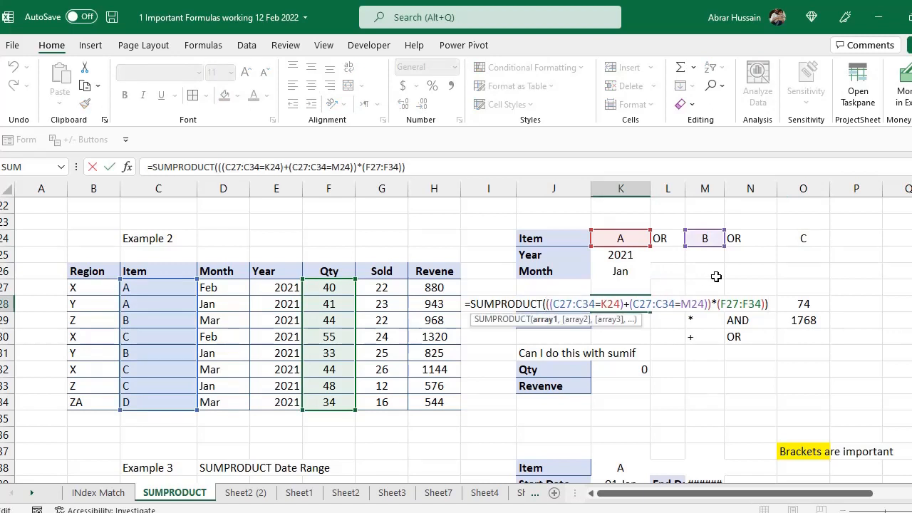
{"action": "type", "text": "("}
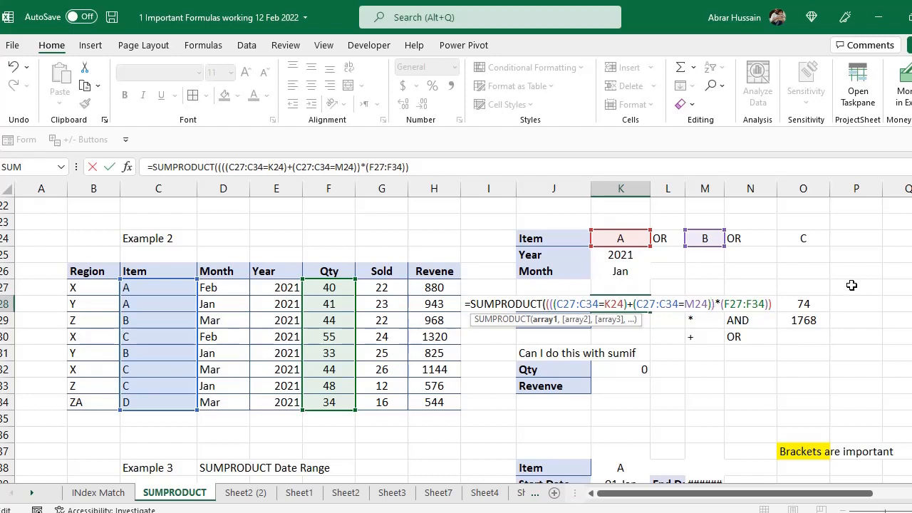
{"action": "type", "text": "+"}
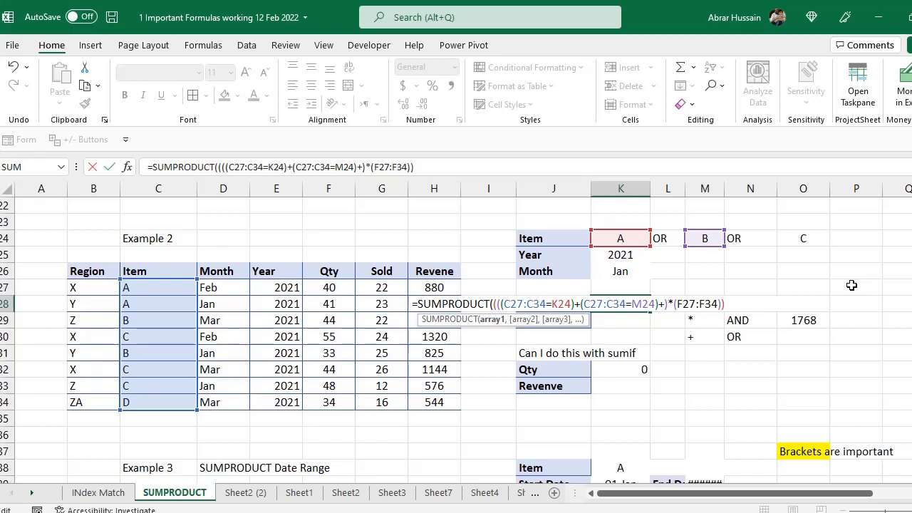
{"action": "type", "text": "("}
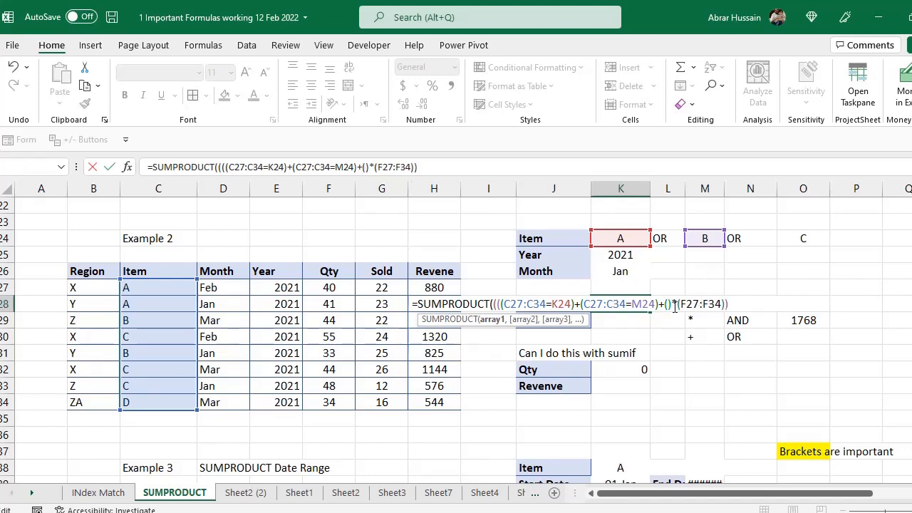
{"action": "left_click_drag", "start_coordinate": [151, 289], "coordinate": [151, 399]}
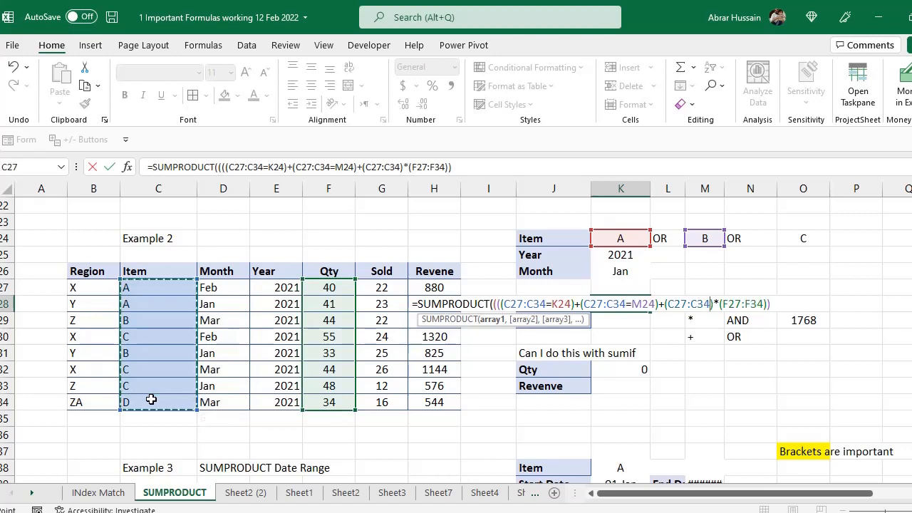
{"action": "type", "text": "="}
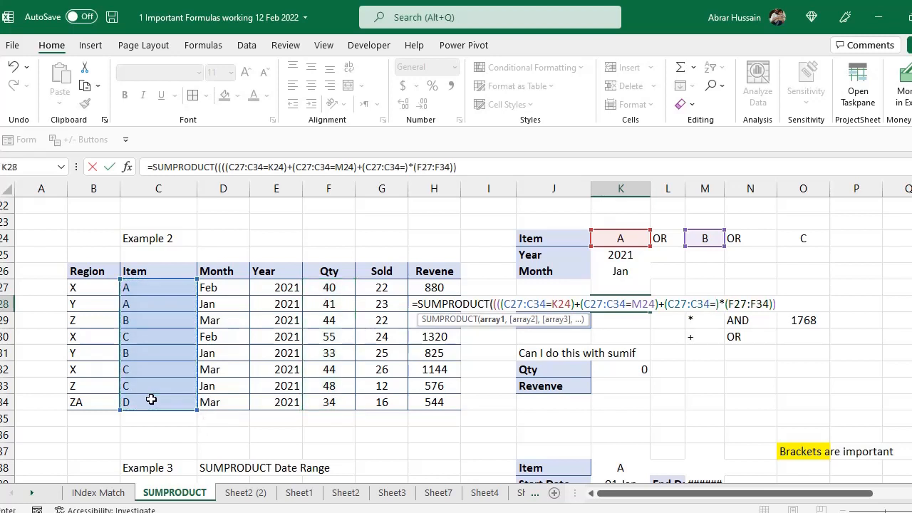
{"action": "left_click", "coordinate": [796, 236]}
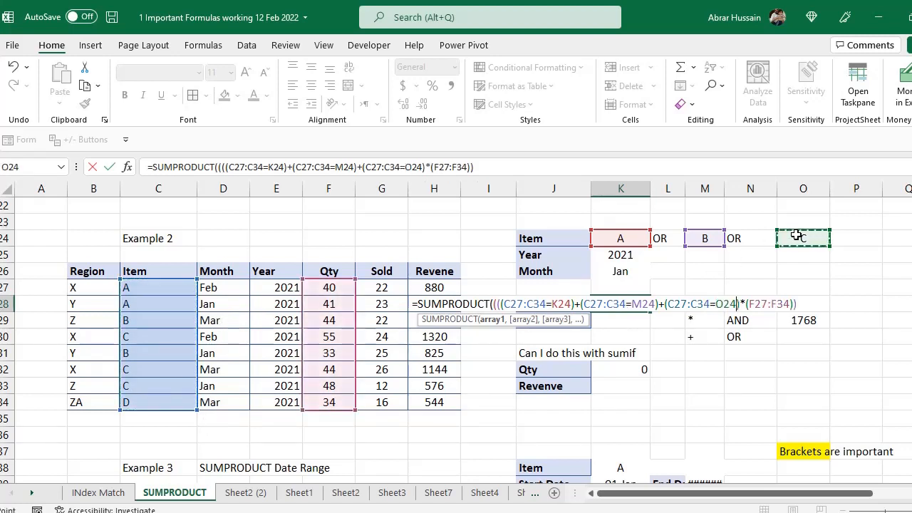
{"action": "type", "text": ")"}
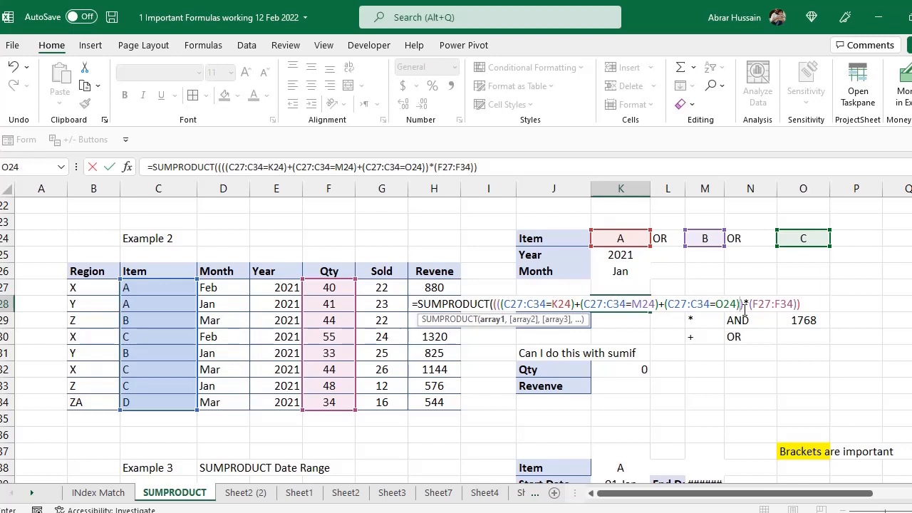
{"action": "type", "text": ")"}
{"action": "key", "text": "Return"}
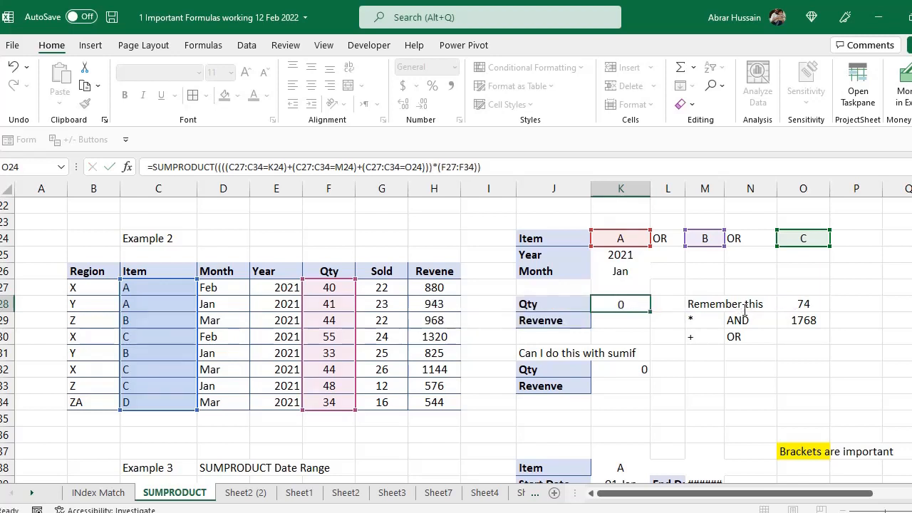
{"action": "key", "text": "Up"}
{"action": "key", "text": "F2"}
{"action": "key", "text": "Escape"}
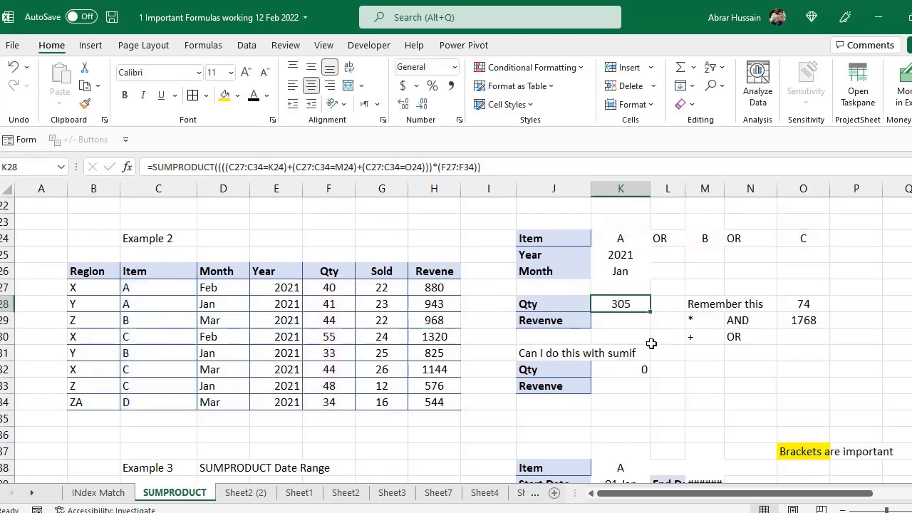
{"action": "left_click", "coordinate": [623, 239]}
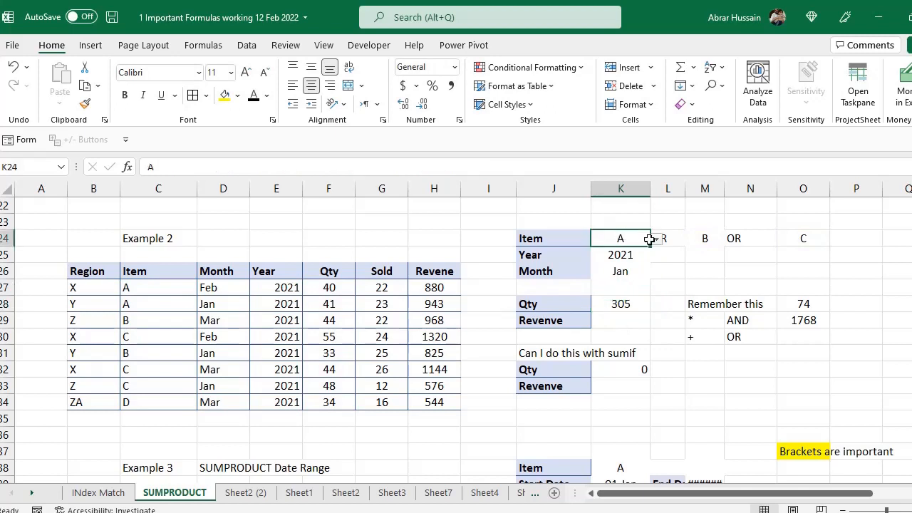
{"action": "left_click", "coordinate": [707, 239]}
{"action": "left_click", "coordinate": [803, 238]}
{"action": "left_click", "coordinate": [620, 305]}
{"action": "key", "text": "F2"}
{"action": "key", "text": "Escape"}
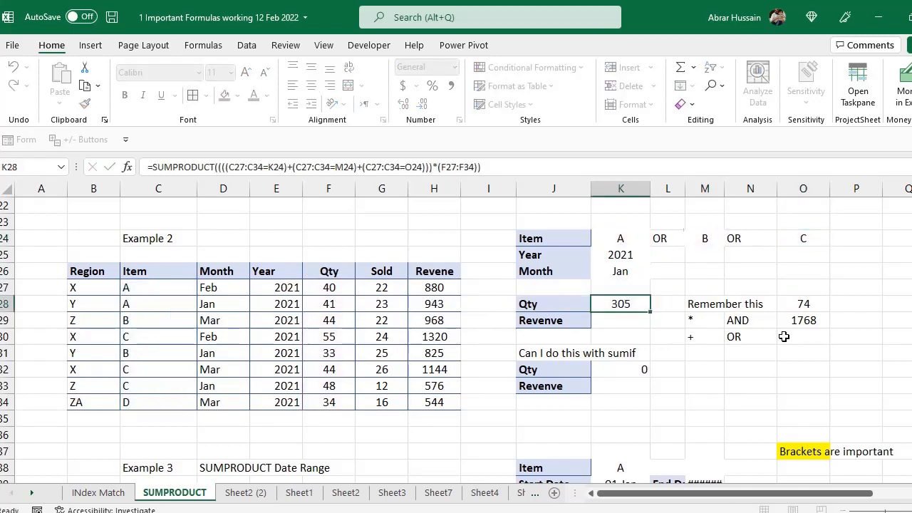
{"action": "key", "text": "F2"}
{"action": "key", "text": "Escape"}
{"action": "left_click", "coordinate": [812, 237]}
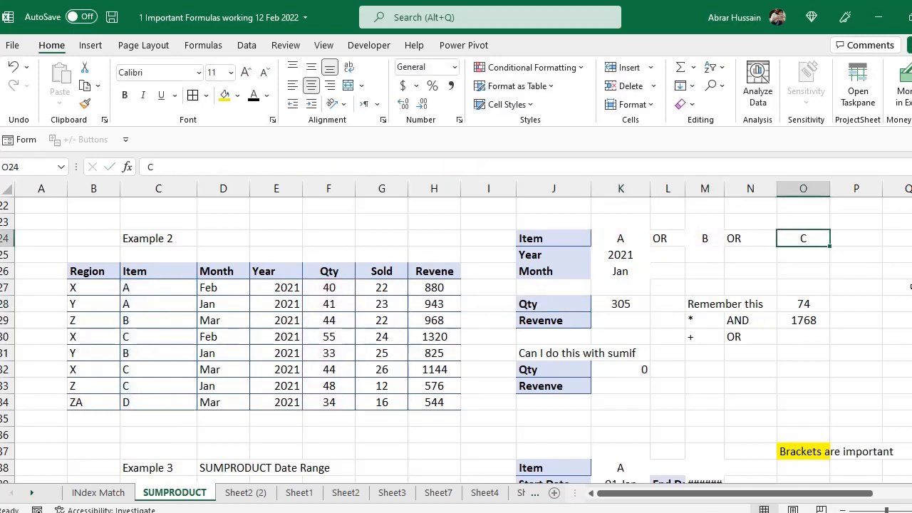
{"action": "key", "text": "Delete"}
{"action": "left_click", "coordinate": [632, 309]}
{"action": "key", "text": "F2"}
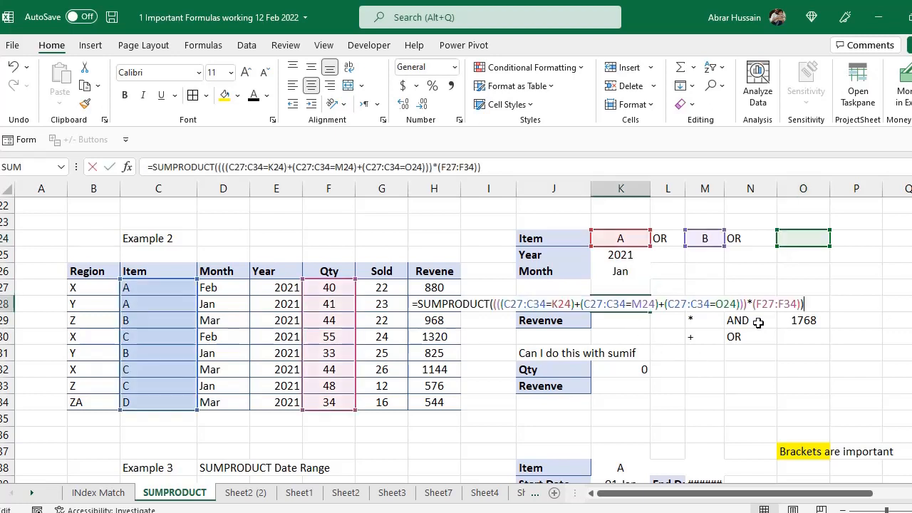
{"action": "key", "text": "Escape"}
{"action": "key", "text": "F2"}
{"action": "key", "text": "Escape"}
{"action": "left_click", "coordinate": [703, 244]}
{"action": "left_click_drag", "start_coordinate": [703, 244], "coordinate": [704, 255]}
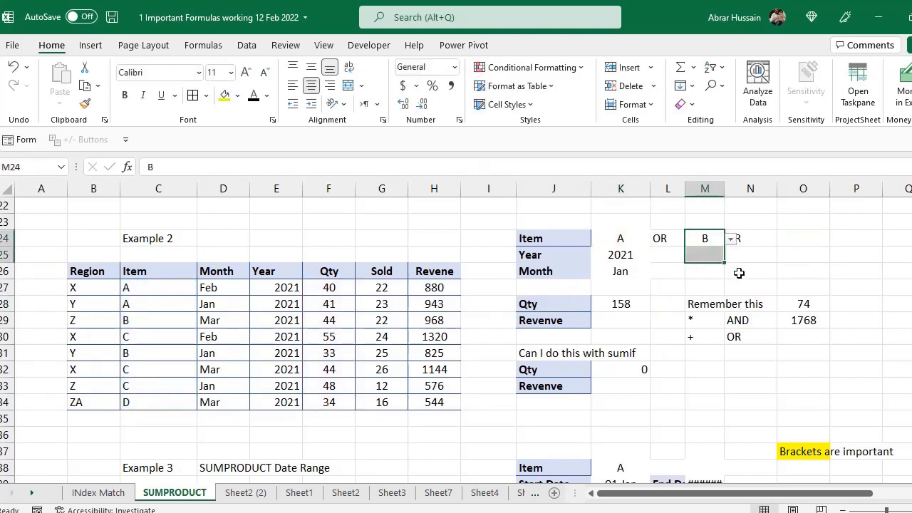
{"action": "key", "text": "Delete"}
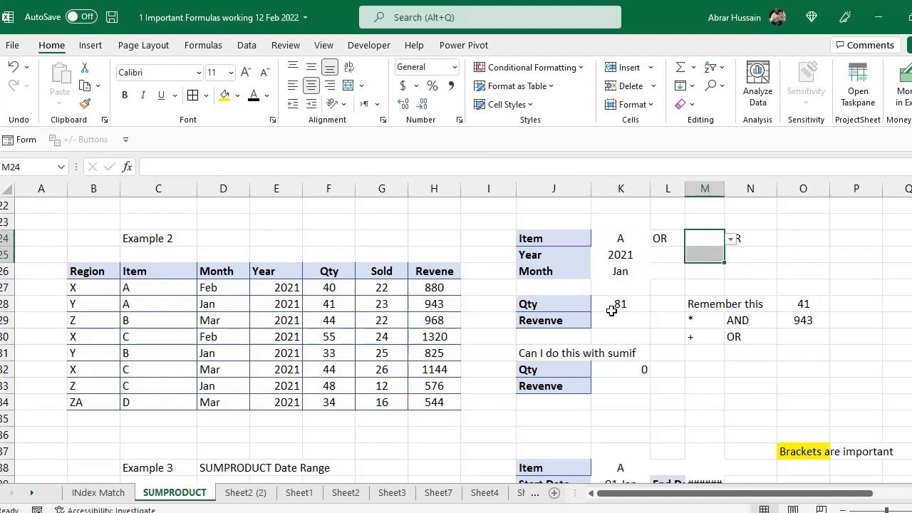
{"action": "double_click", "coordinate": [611, 311]}
{"action": "key", "text": "Escape"}
{"action": "left_click", "coordinate": [631, 238]}
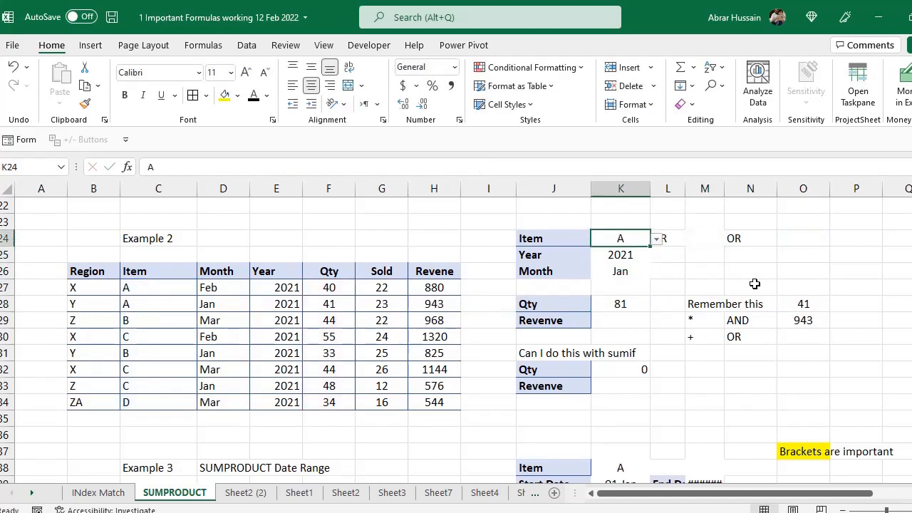
{"action": "key", "text": "Delete"}
{"action": "double_click", "coordinate": [637, 299]}
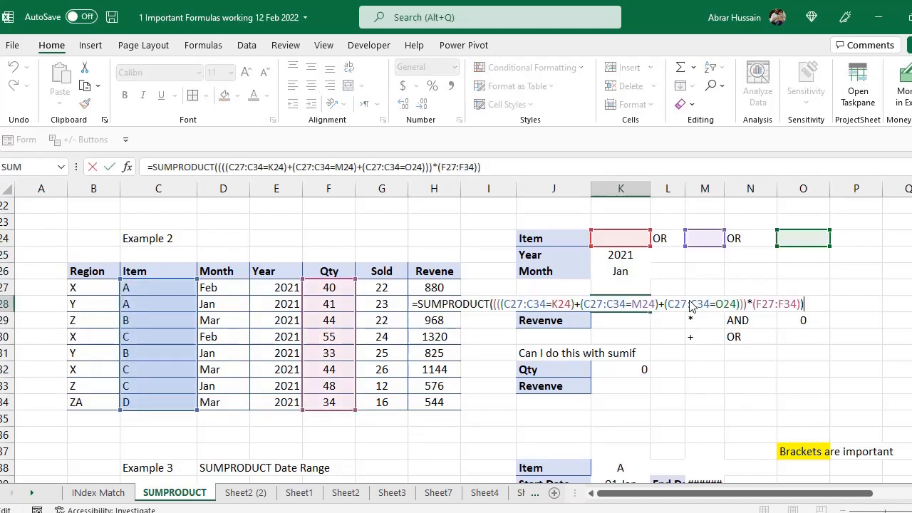
{"action": "key", "text": "Escape"}
{"action": "left_click", "coordinate": [620, 238]}
{"action": "left_click", "coordinate": [656, 239]}
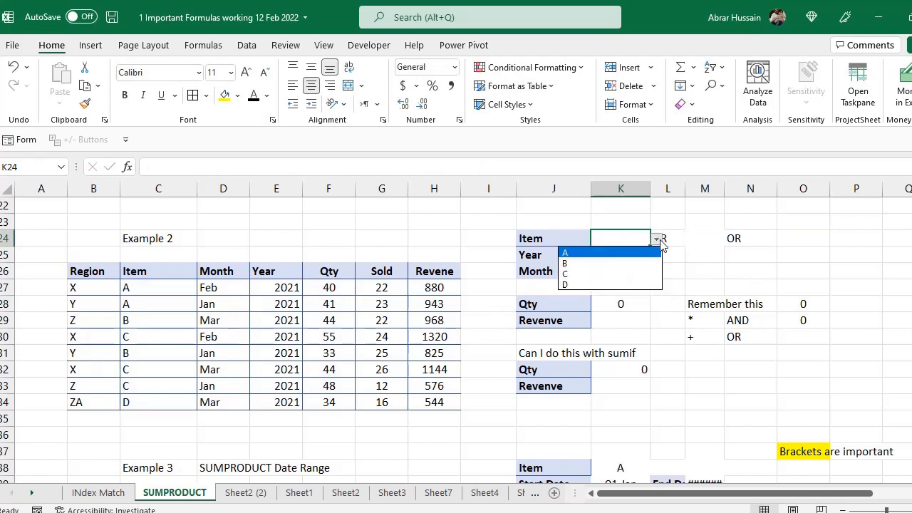
{"action": "left_click", "coordinate": [602, 285]}
{"action": "left_click", "coordinate": [645, 311]}
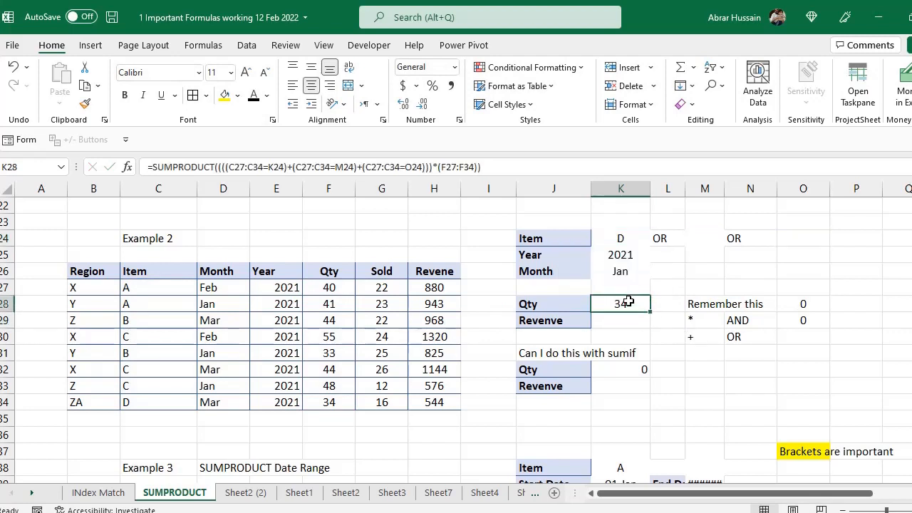
{"action": "left_click", "coordinate": [620, 239]}
{"action": "left_click", "coordinate": [704, 238]}
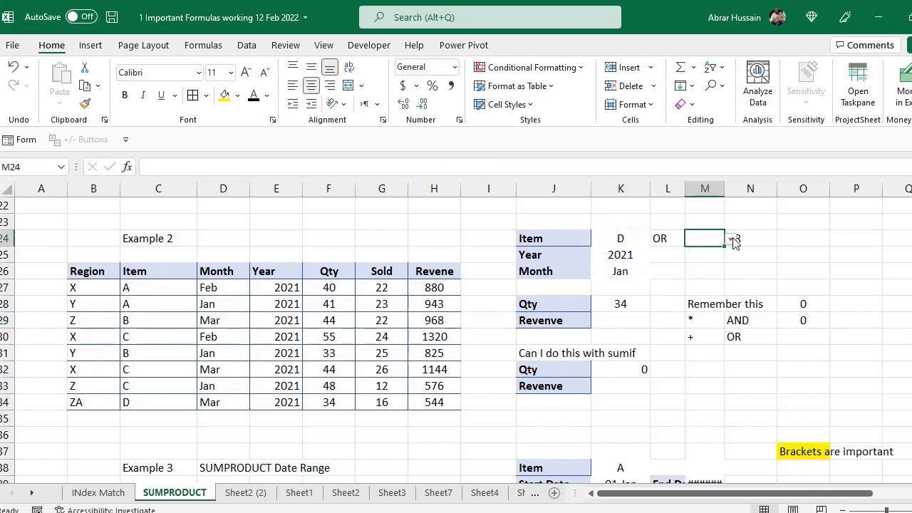
{"action": "left_click", "coordinate": [731, 239]}
{"action": "left_click", "coordinate": [693, 263]}
{"action": "left_click", "coordinate": [781, 237]}
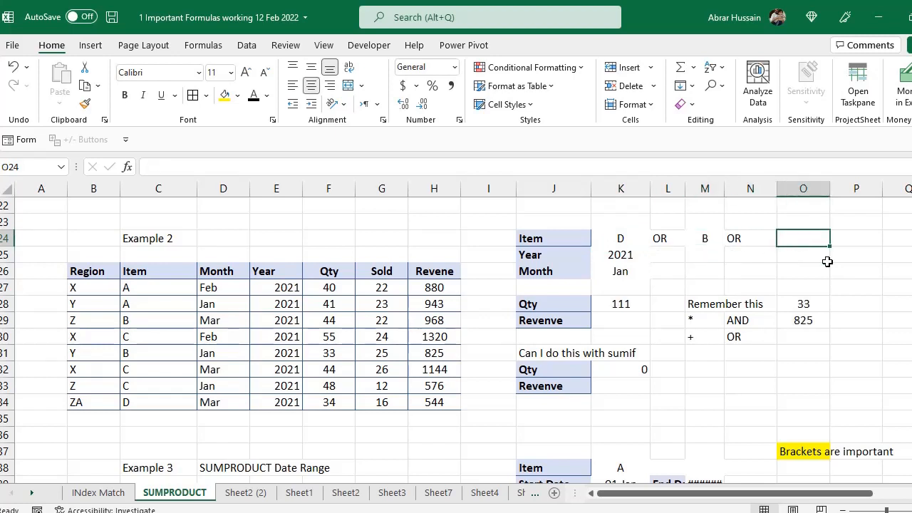
{"action": "type", "text": "A"}
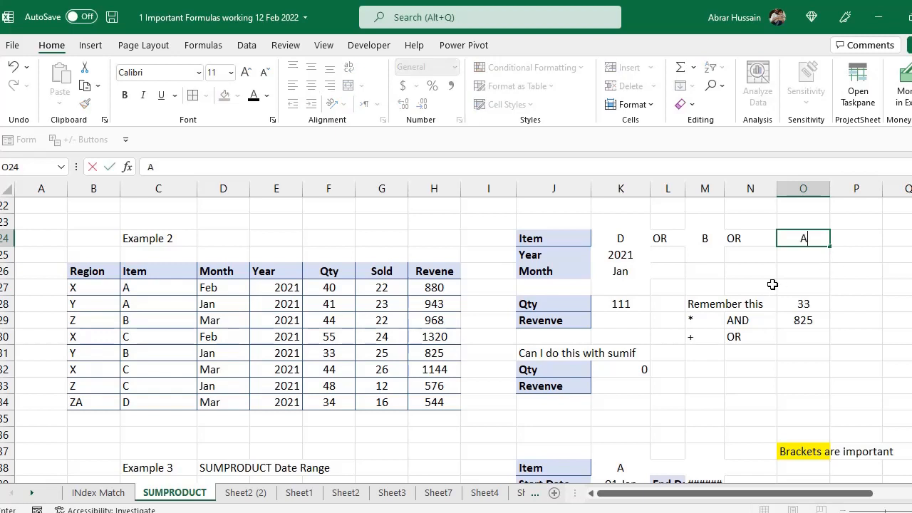
{"action": "left_click", "coordinate": [771, 286]}
{"action": "left_click", "coordinate": [634, 302]}
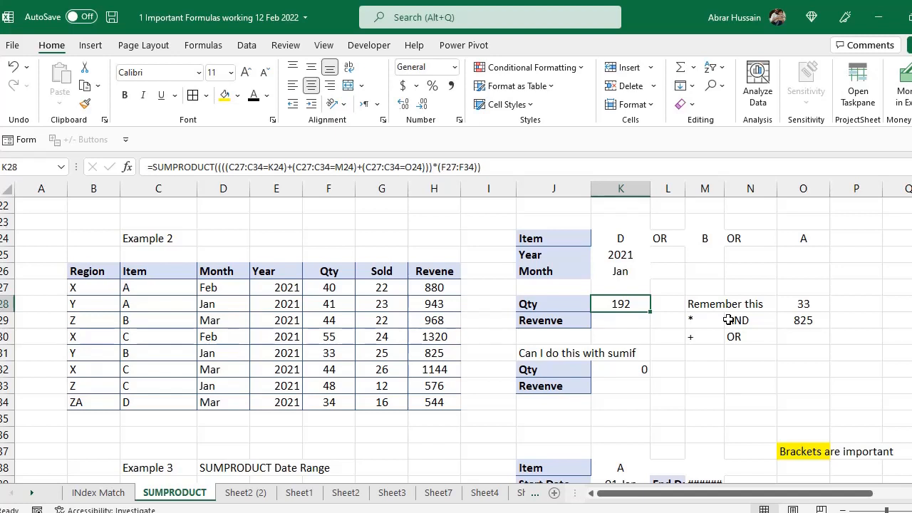
{"action": "left_click", "coordinate": [624, 240]}
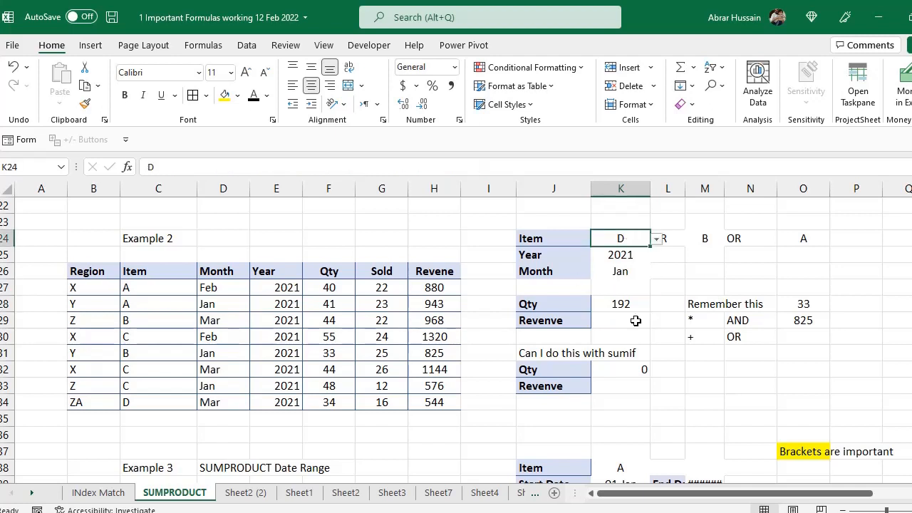
{"action": "left_click", "coordinate": [619, 305]}
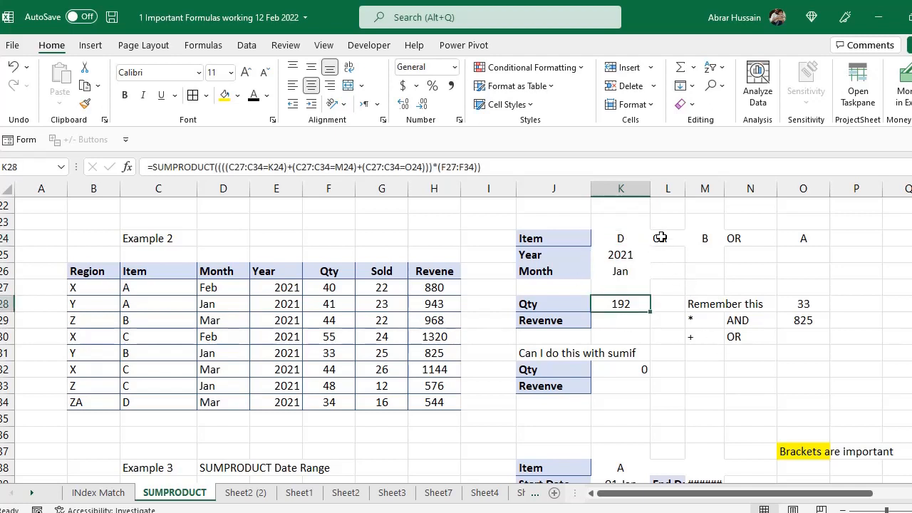
{"action": "left_click", "coordinate": [704, 239]}
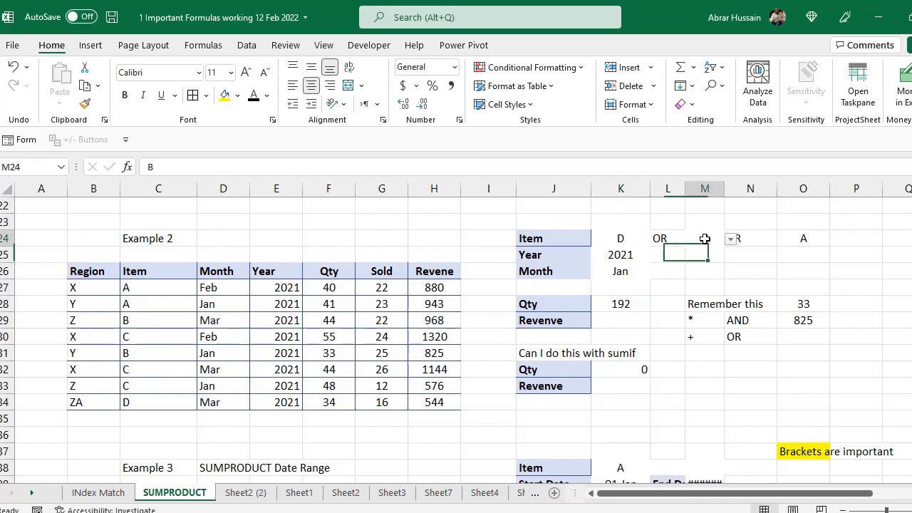
{"action": "left_click", "coordinate": [791, 239]}
{"action": "left_click", "coordinate": [705, 239]}
{"action": "left_click", "coordinate": [645, 243]}
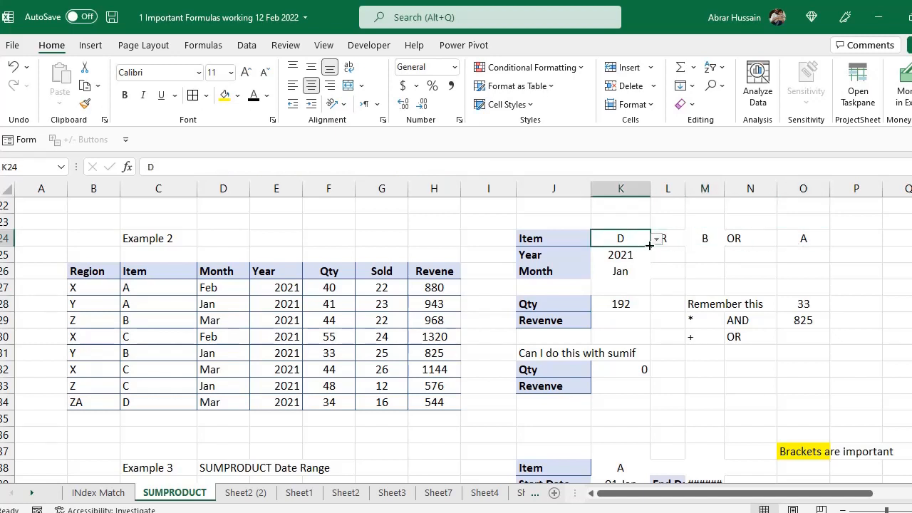
{"action": "double_click", "coordinate": [631, 306]}
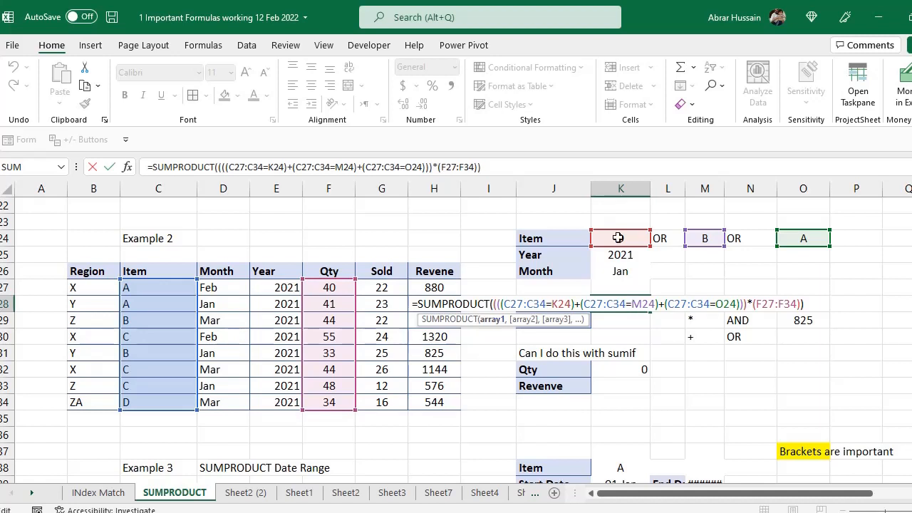
- Copy K28's Qty SUMPRODUCT formula and paste it into the Revenve cell K29
{"action": "key", "text": "Escape"}
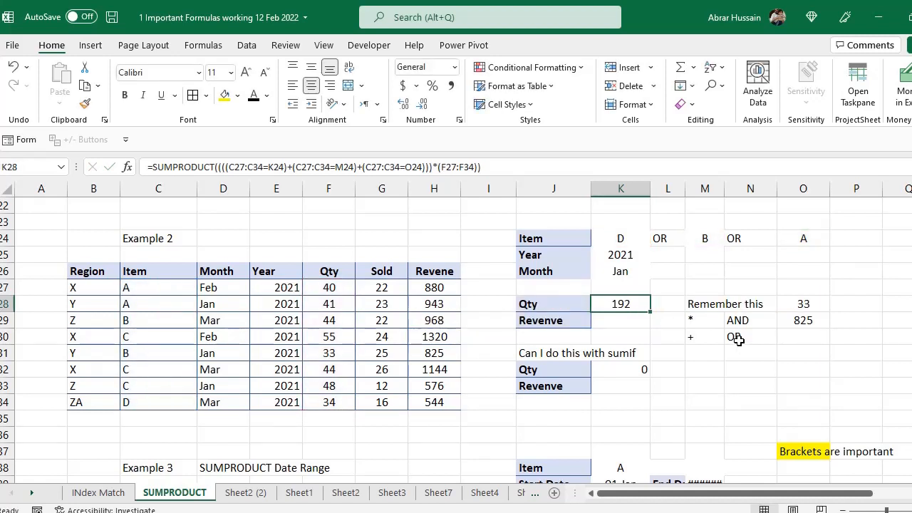
{"action": "left_click", "coordinate": [565, 321]}
{"action": "double_click", "coordinate": [565, 320]}
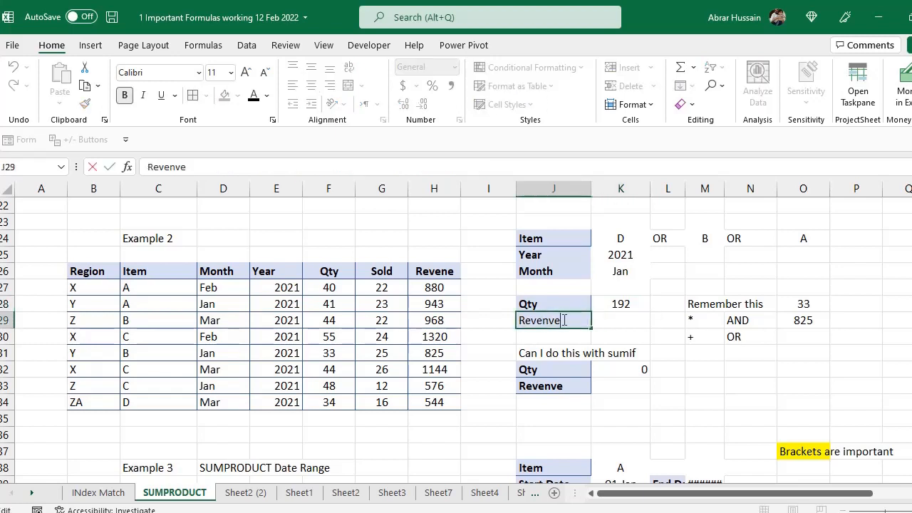
{"action": "double_click", "coordinate": [625, 299]}
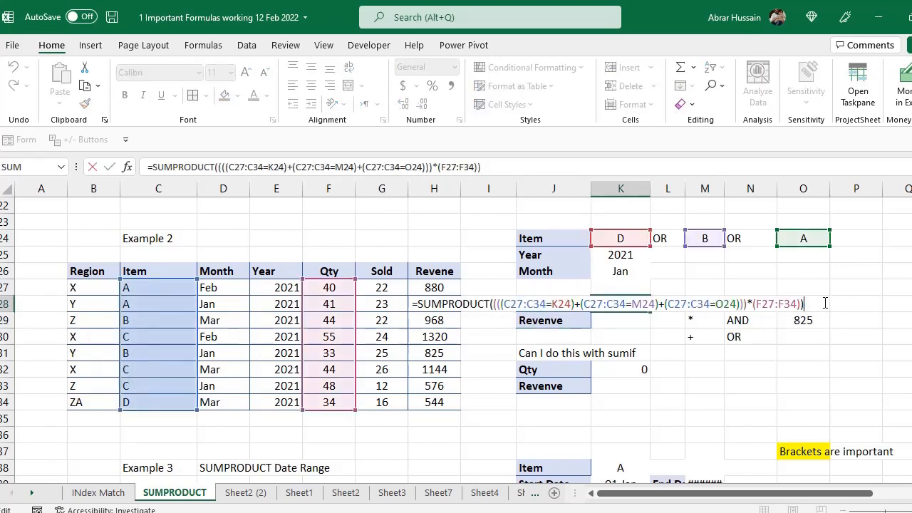
{"action": "left_click_drag", "start_coordinate": [825, 304], "coordinate": [604, 140]}
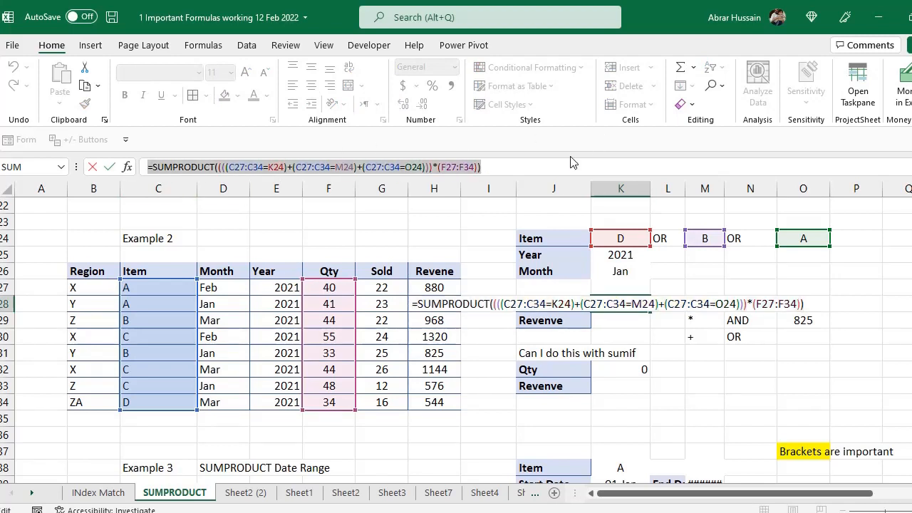
{"action": "left_click_drag", "start_coordinate": [416, 308], "coordinate": [900, 301]}
{"action": "key", "text": "ctrl+c"}
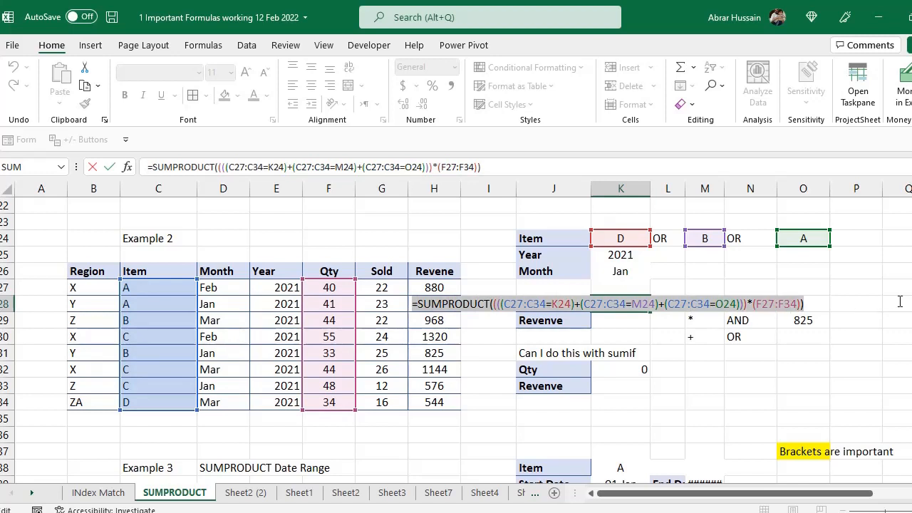
{"action": "key", "text": "Escape"}
{"action": "left_click", "coordinate": [641, 321]}
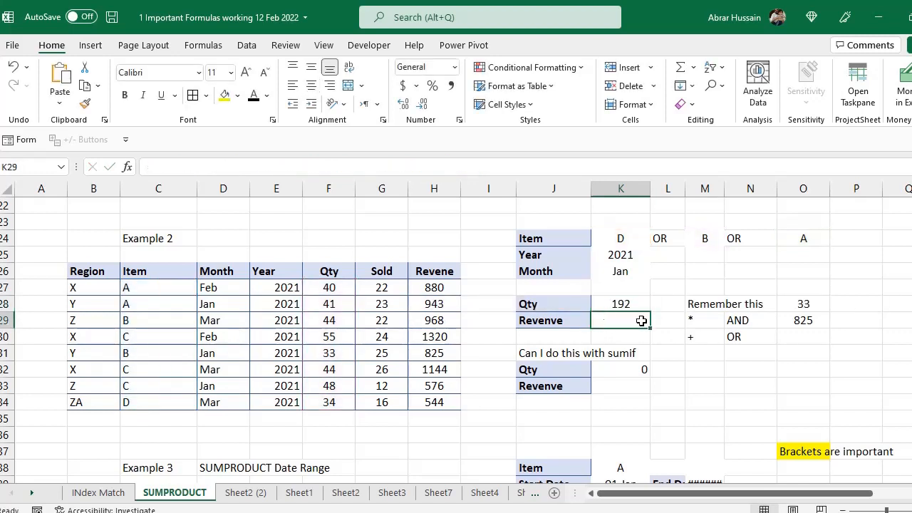
{"action": "key", "text": "ctrl+v"}
- Make K29's formula sum the Revenve column H27:H34 and center the result
{"action": "key", "text": "F2"}
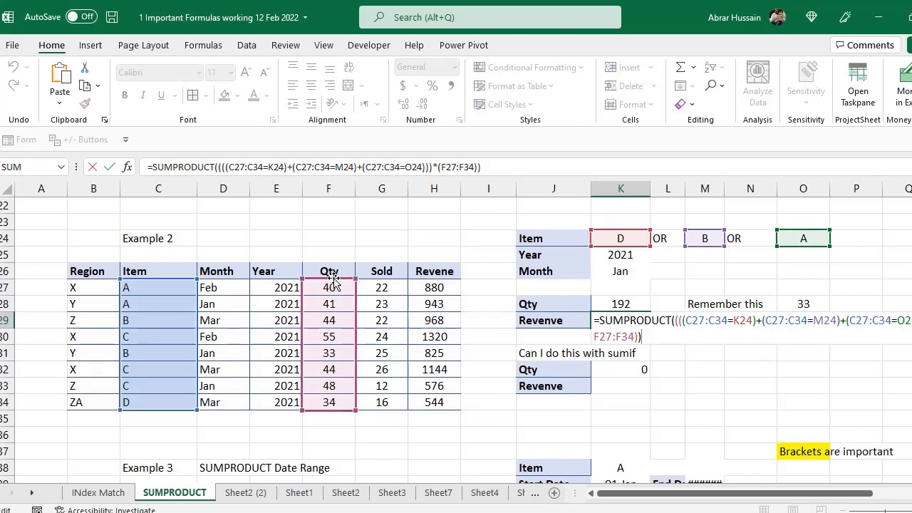
{"action": "left_click_drag", "start_coordinate": [357, 285], "coordinate": [428, 286]}
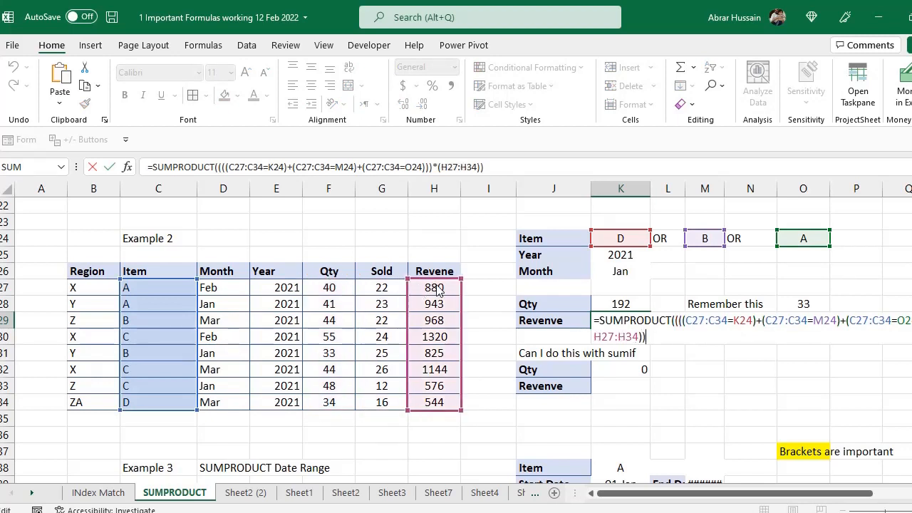
{"action": "key", "text": "Return"}
{"action": "key", "text": "Up"}
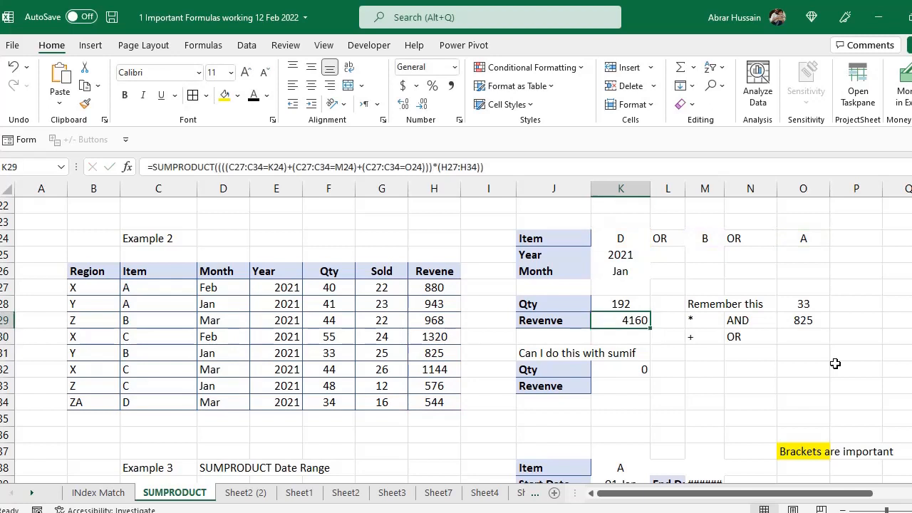
{"action": "left_click", "coordinate": [311, 85]}
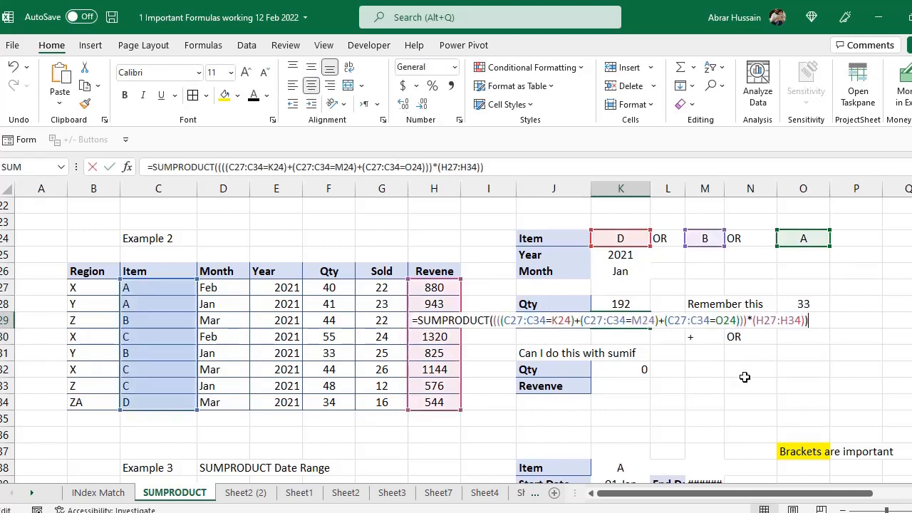
{"action": "key", "text": "F2"}
{"action": "key", "text": "Escape"}
- Clear item A from the third item criterion O24
{"action": "left_click", "coordinate": [812, 235]}
{"action": "left_click", "coordinate": [626, 319]}
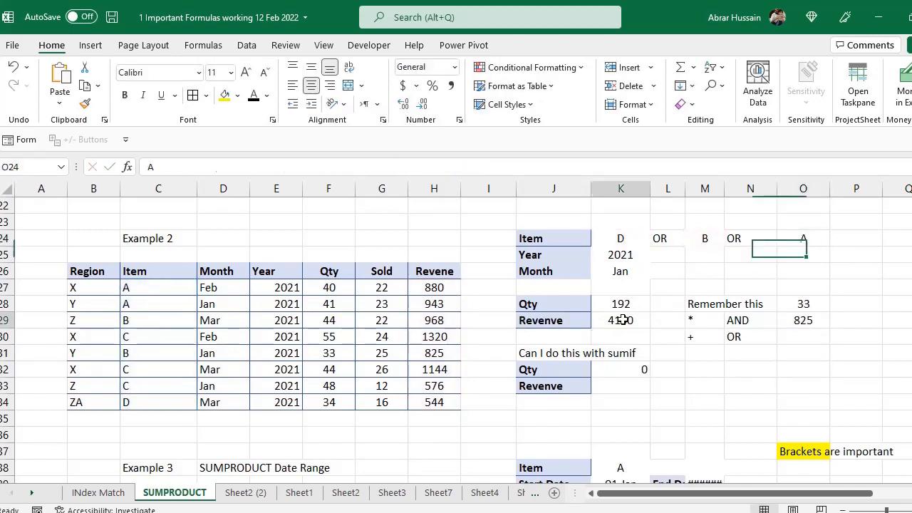
{"action": "left_click", "coordinate": [606, 236]}
{"action": "left_click", "coordinate": [705, 237]}
{"action": "left_click", "coordinate": [803, 238]}
{"action": "key", "text": "Delete"}
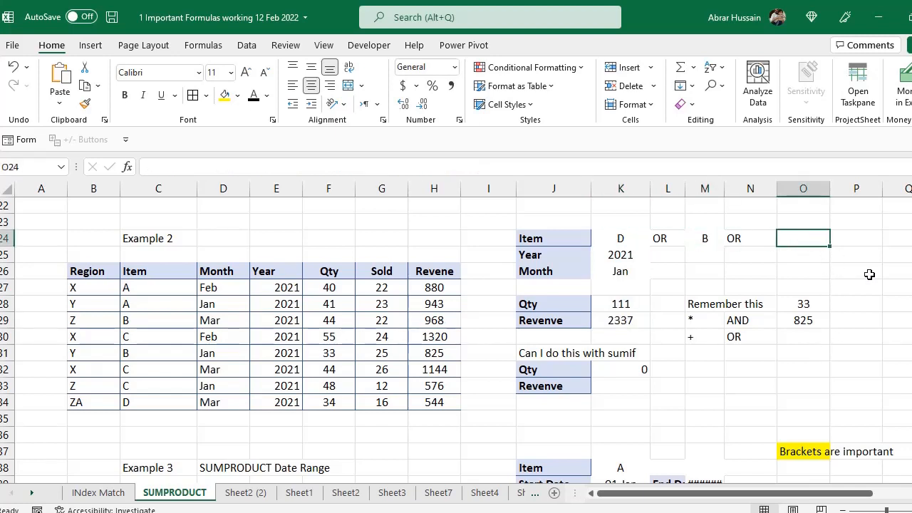
- Clear item B from M24 and inspect the revenue formula in K29
{"action": "key", "text": "Left"}
{"action": "key", "text": "Left"}
{"action": "key", "text": "Delete"}
{"action": "key", "text": "Left"}
{"action": "key", "text": "Left"}
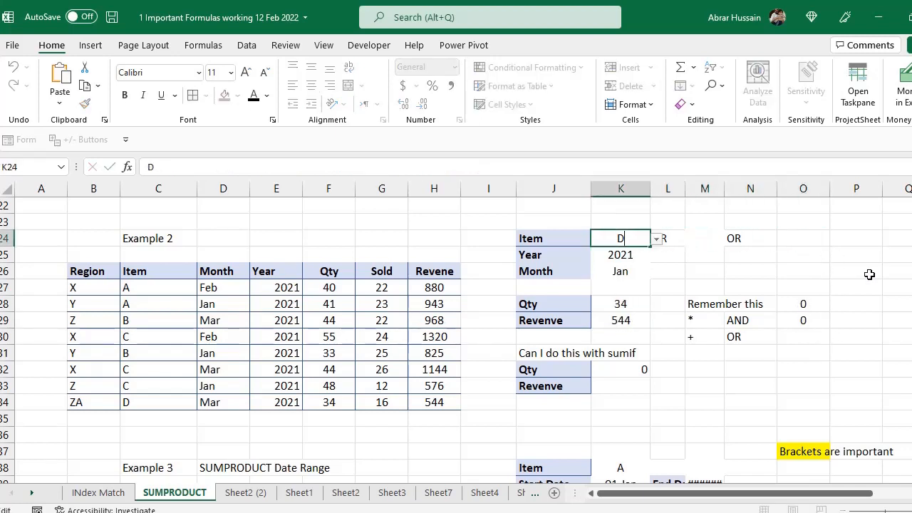
{"action": "left_click", "coordinate": [617, 323]}
{"action": "key", "text": "F2"}
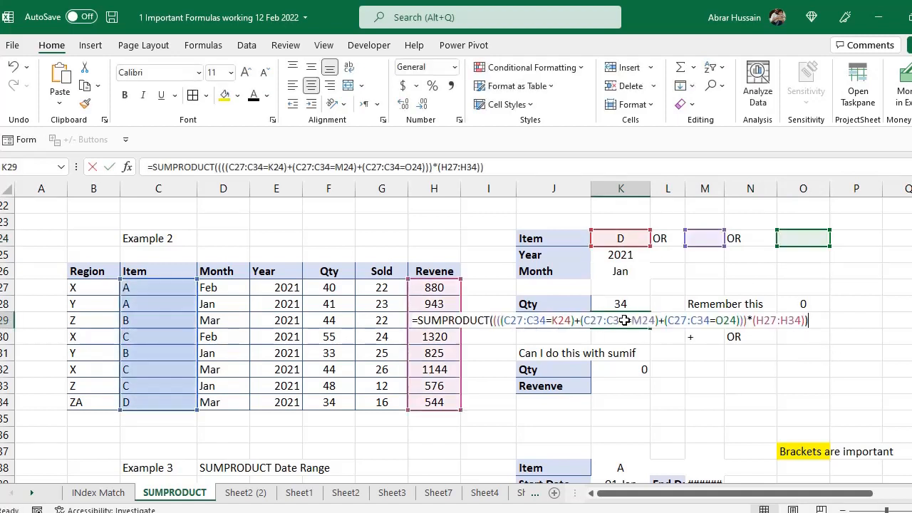
{"action": "key", "text": "Escape"}
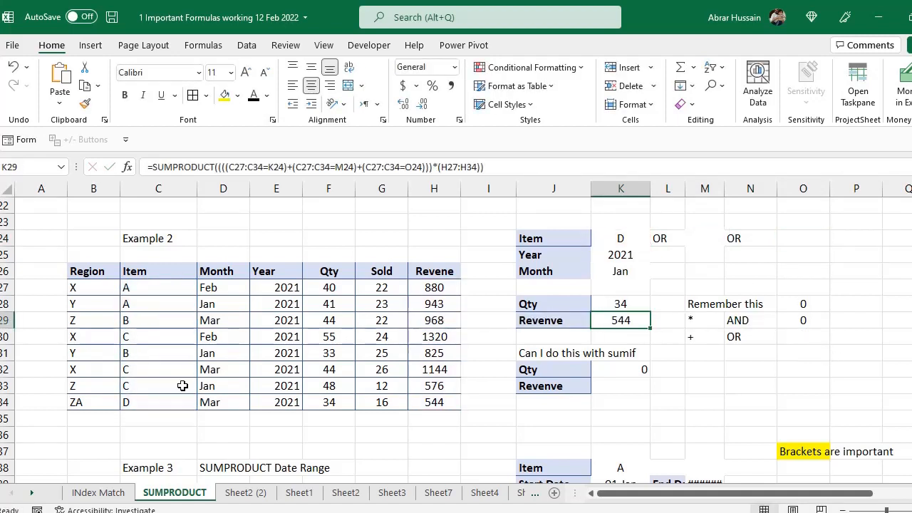
- Check that row 34's revenue in H34 is calculated as =F34*G34
{"action": "left_click", "coordinate": [137, 401]}
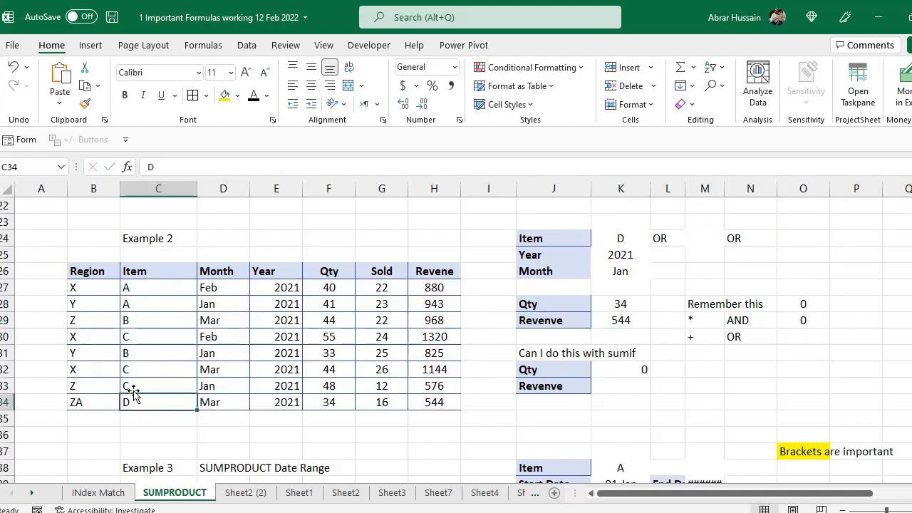
{"action": "left_click", "coordinate": [431, 403]}
{"action": "key", "text": "F2"}
{"action": "key", "text": "Escape"}
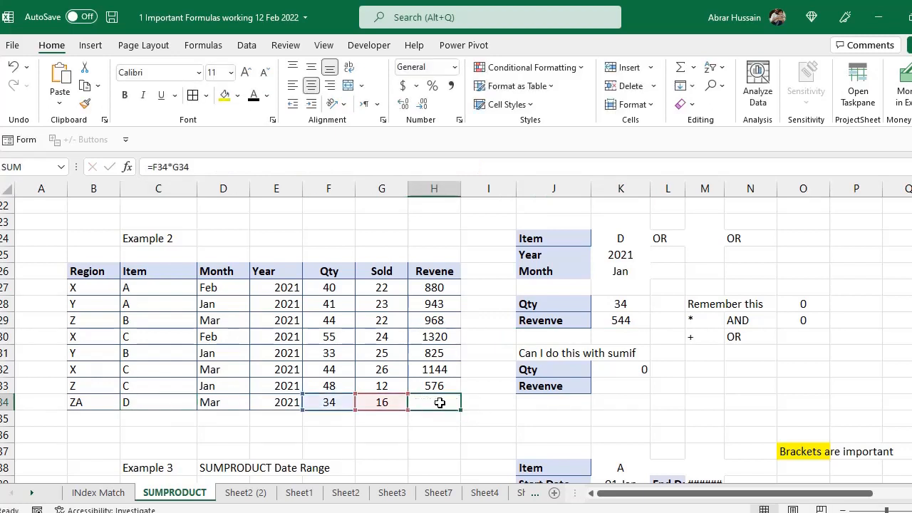
{"action": "left_click", "coordinate": [630, 318]}
- Pick A from K24's item list, giving Qty 81 and Revenve 1823
{"action": "left_click", "coordinate": [628, 235]}
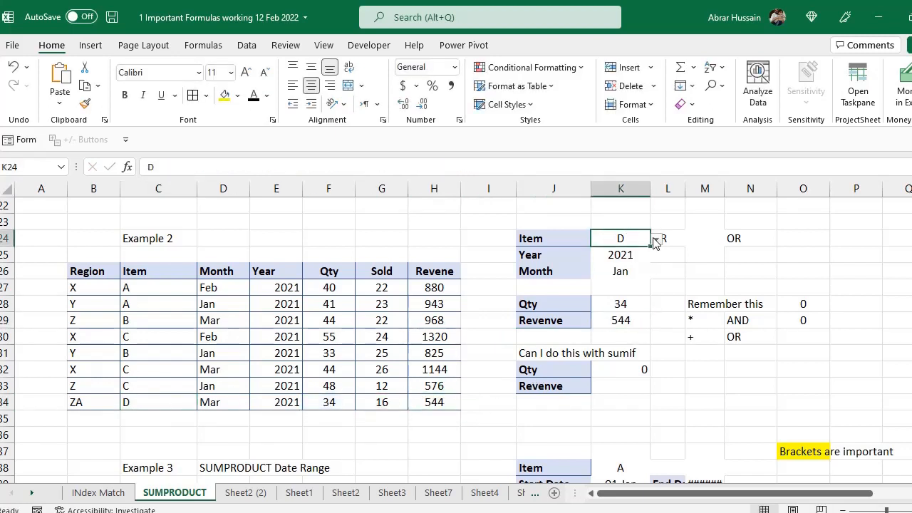
{"action": "left_click", "coordinate": [656, 239]}
{"action": "left_click", "coordinate": [619, 247]}
{"action": "left_click", "coordinate": [619, 305]}
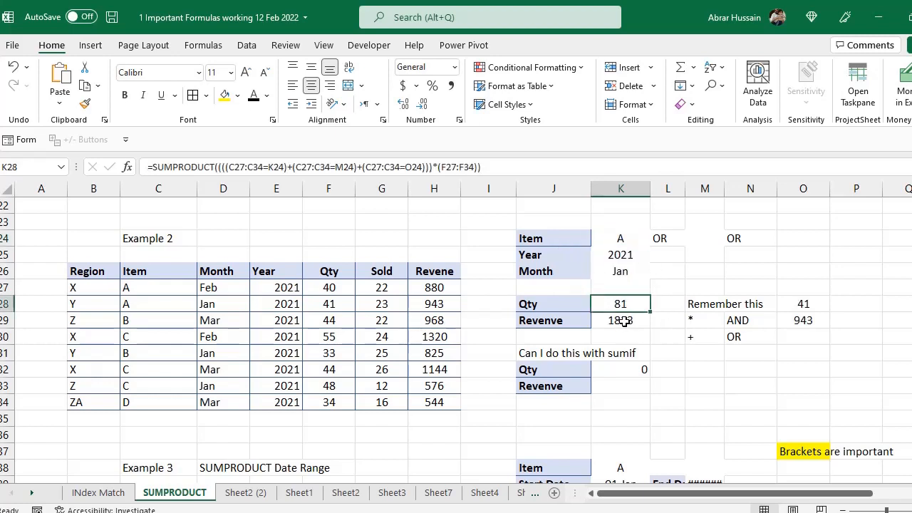
{"action": "left_click", "coordinate": [620, 320]}
{"action": "left_click", "coordinate": [618, 306]}
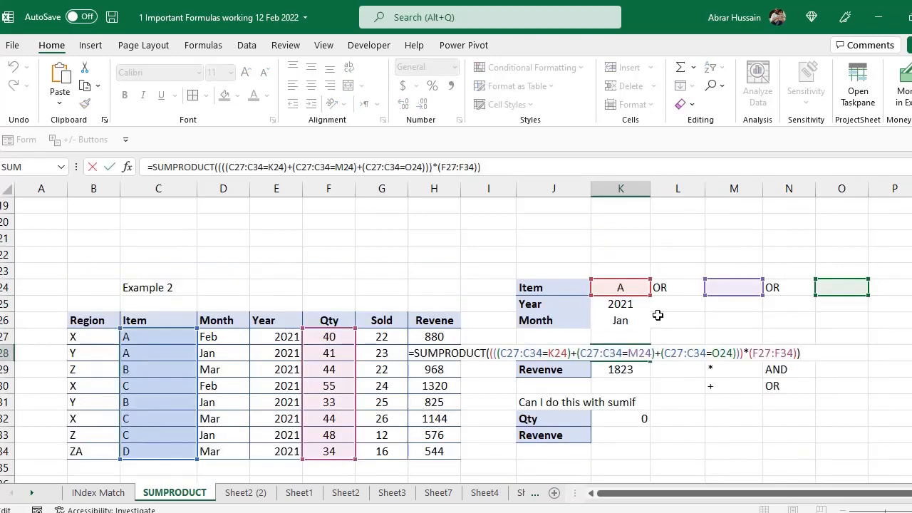
- Append a Year condition *(E27:E34=K25) to K28's SUMPRODUCT formula
{"action": "key", "text": "Escape"}
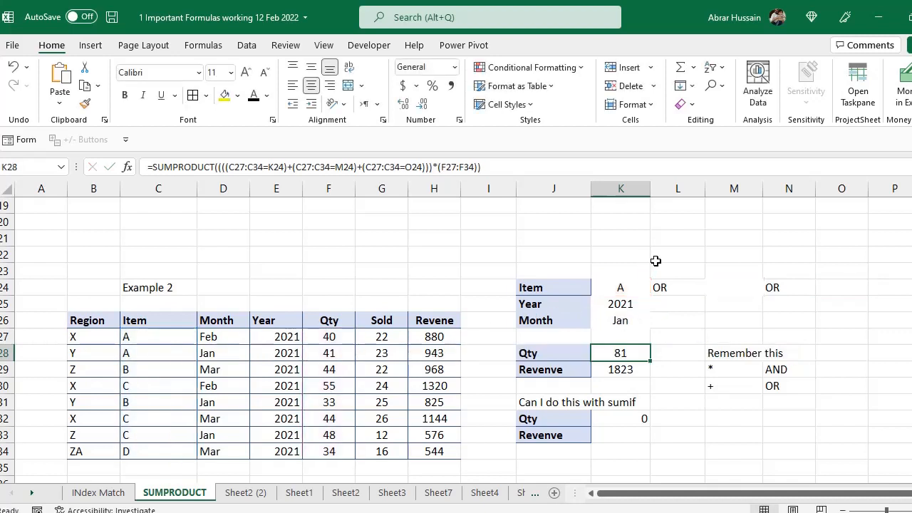
{"action": "double_click", "coordinate": [642, 353]}
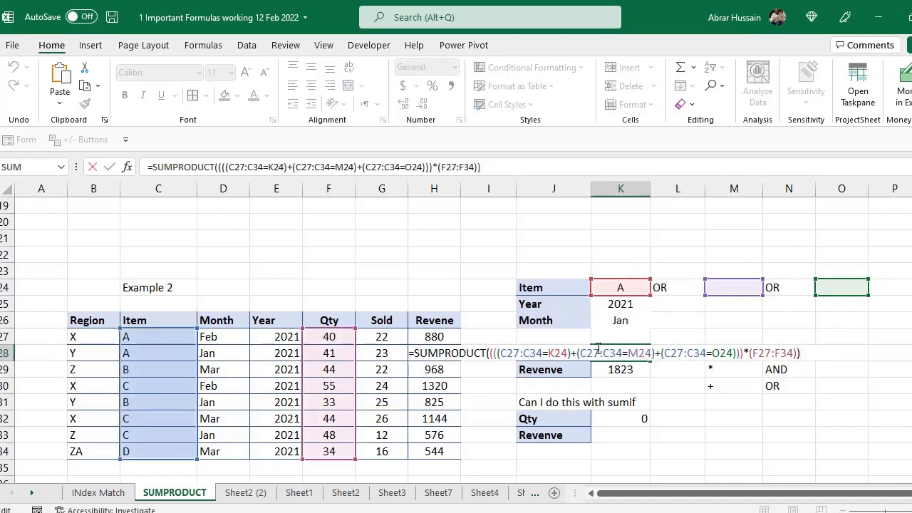
{"action": "left_click_drag", "start_coordinate": [501, 353], "coordinate": [737, 354]}
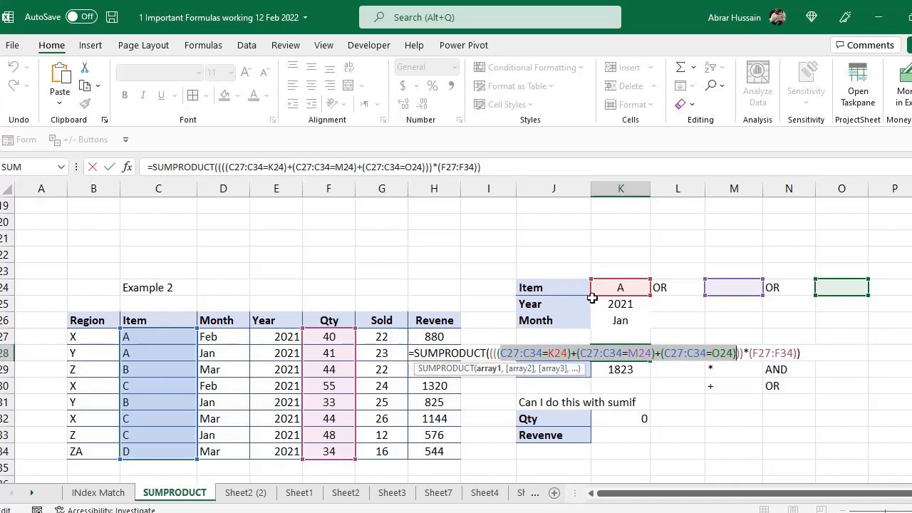
{"action": "left_click", "coordinate": [747, 351]}
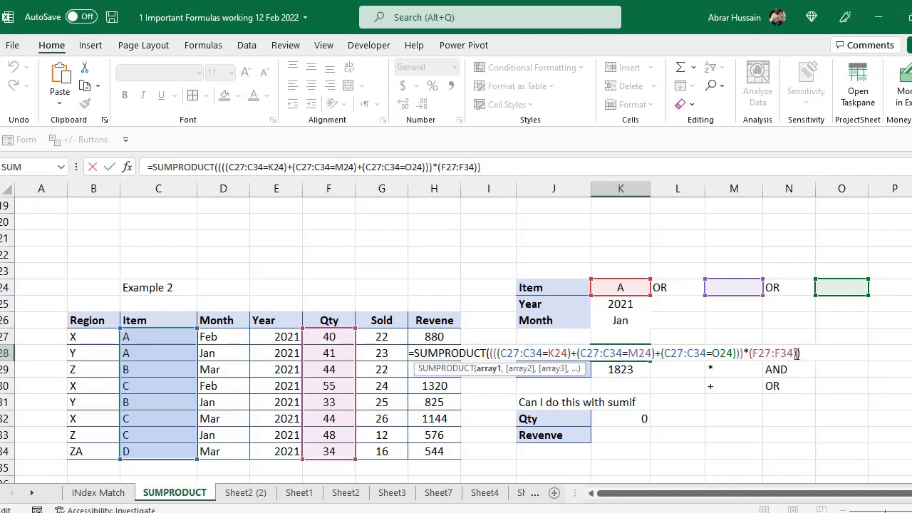
{"action": "type", "text": "*"}
{"action": "left_click_drag", "start_coordinate": [273, 338], "coordinate": [278, 453]}
{"action": "type", "text": "="}
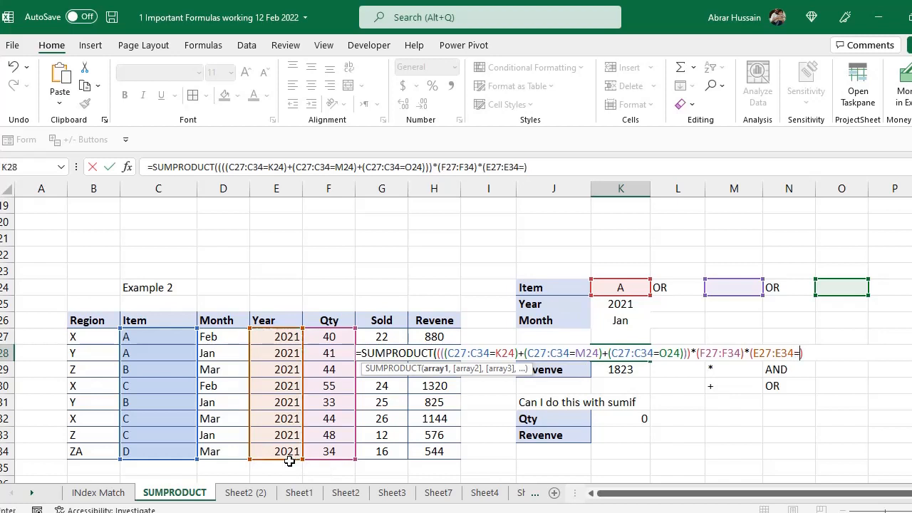
{"action": "left_click", "coordinate": [621, 304]}
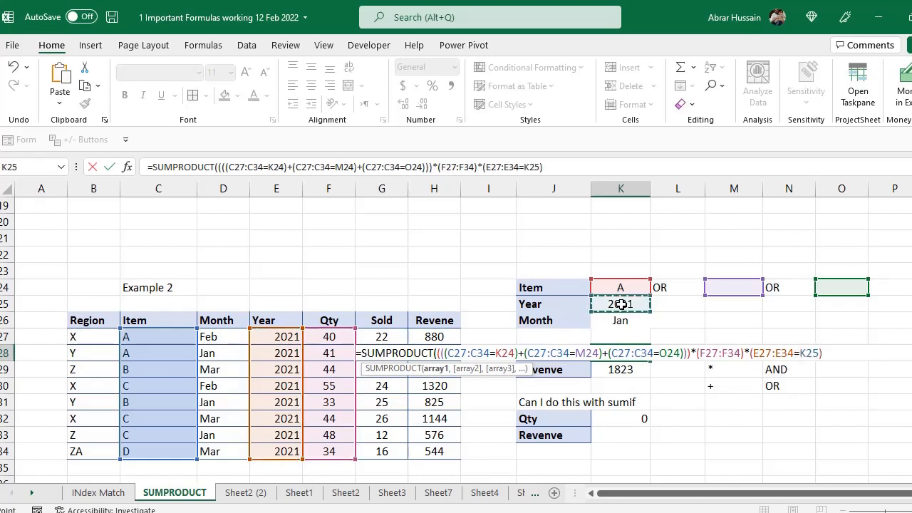
{"action": "type", "text": ")"}
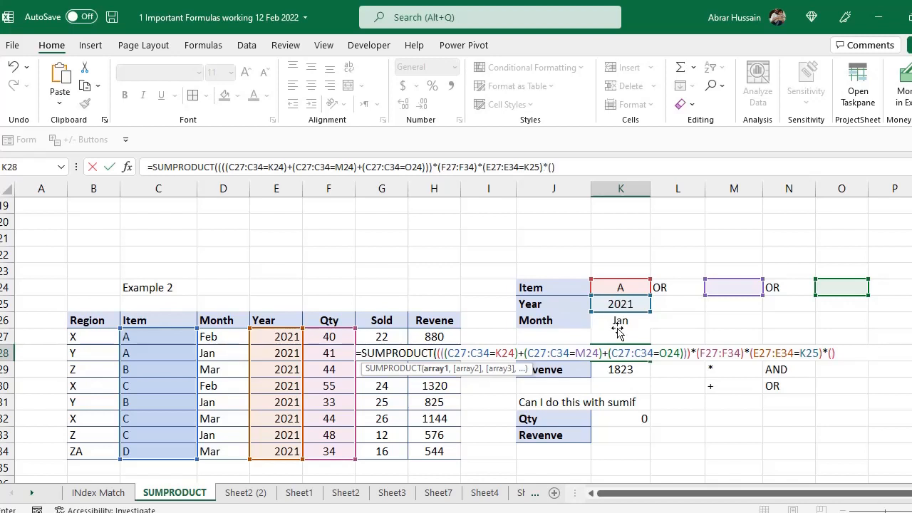
- Add the Month condition *(D27:D34=K26), close the brackets and accept Excel's correction
{"action": "left_click_drag", "start_coordinate": [222, 337], "coordinate": [226, 446]}
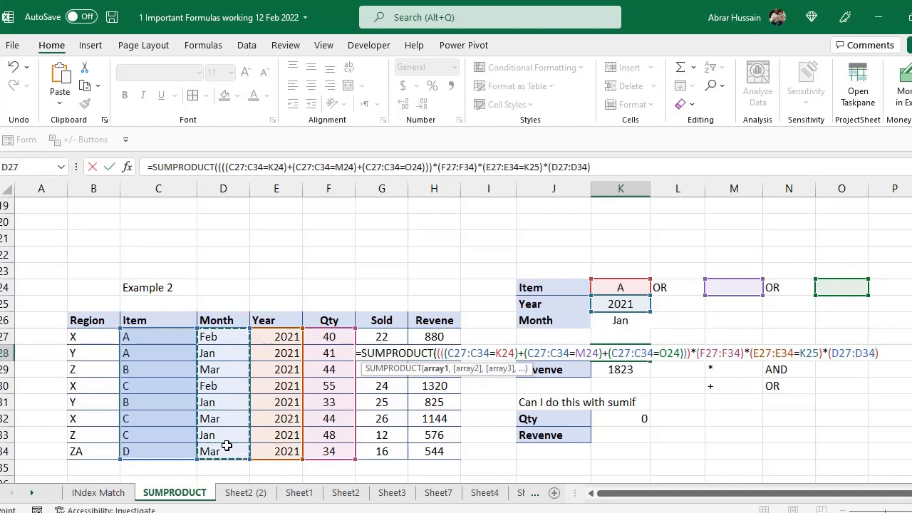
{"action": "type", "text": "="}
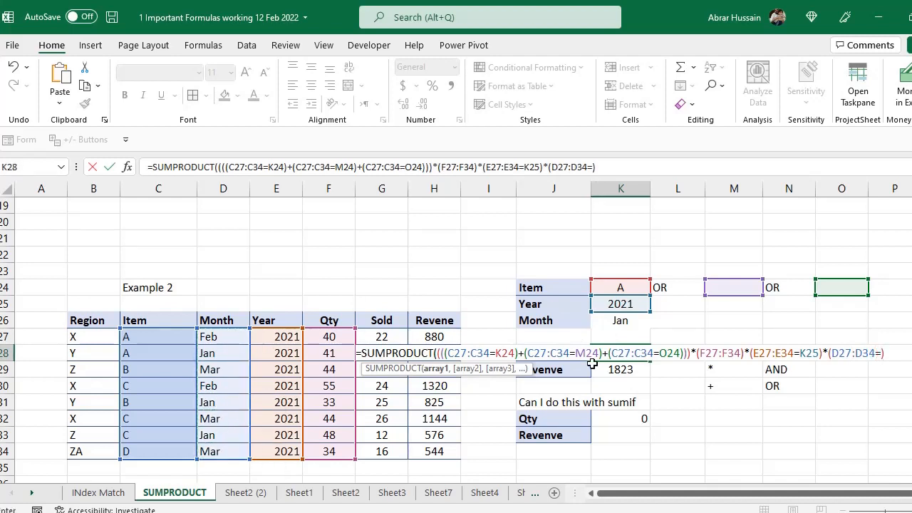
{"action": "left_click", "coordinate": [621, 321]}
{"action": "type", "text": ")"}
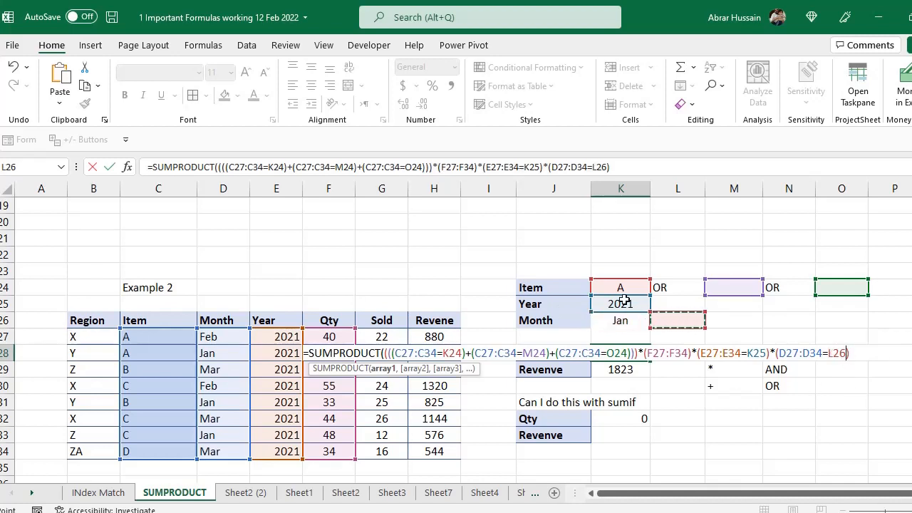
{"action": "left_click", "coordinate": [855, 353]}
{"action": "type", "text": "))))"}
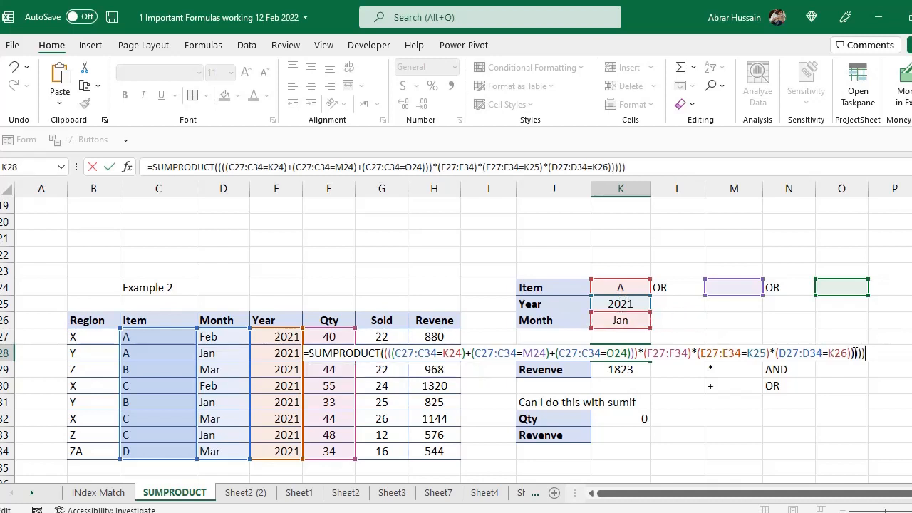
{"action": "key", "text": "Return"}
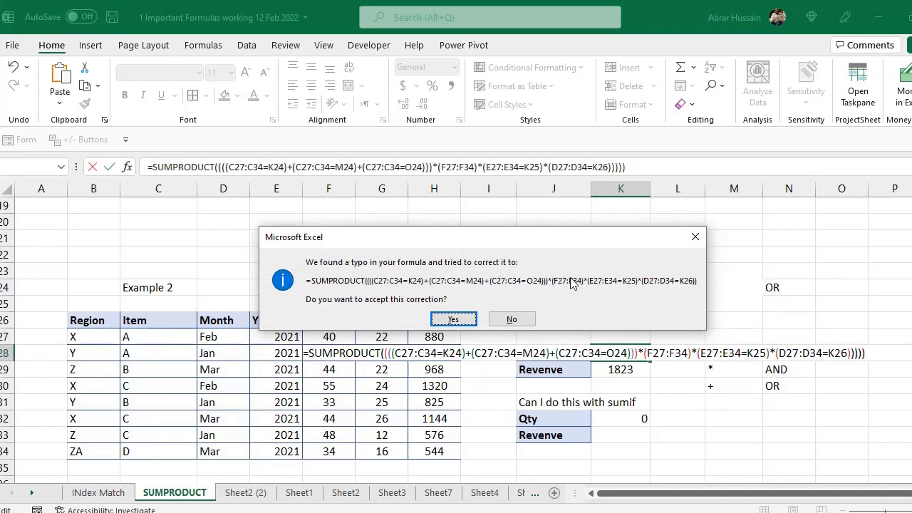
{"action": "key", "text": "Return"}
- Review K28's formula and the item criteria K24, M24 and O24
{"action": "key", "text": "F2"}
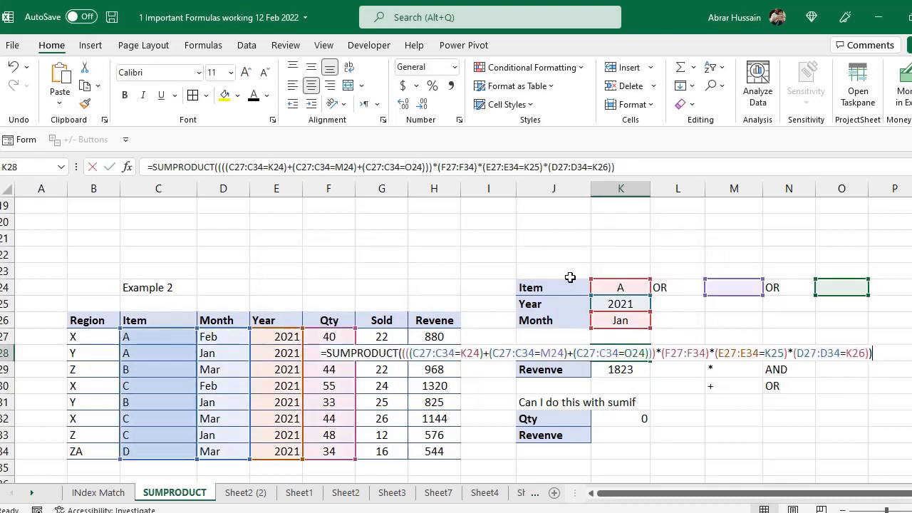
{"action": "key", "text": "Escape"}
{"action": "left_click", "coordinate": [617, 288]}
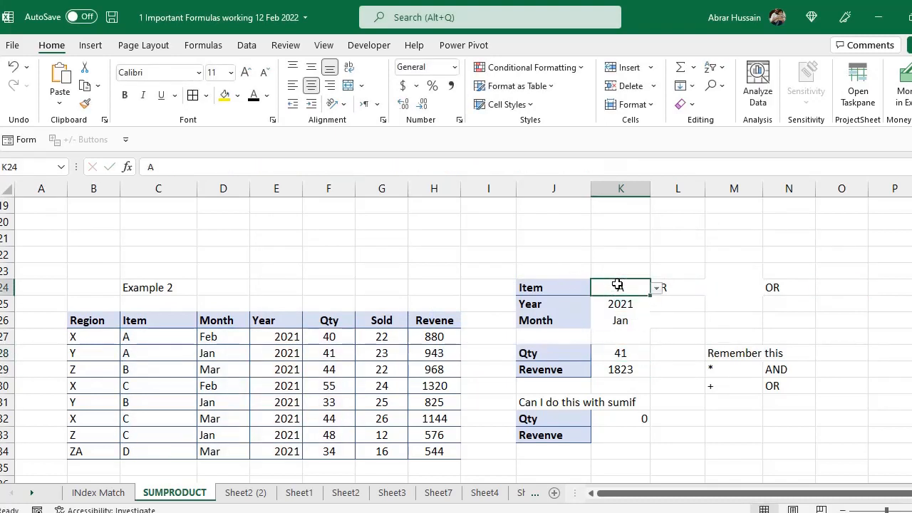
{"action": "left_click", "coordinate": [738, 286]}
{"action": "left_click", "coordinate": [818, 286]}
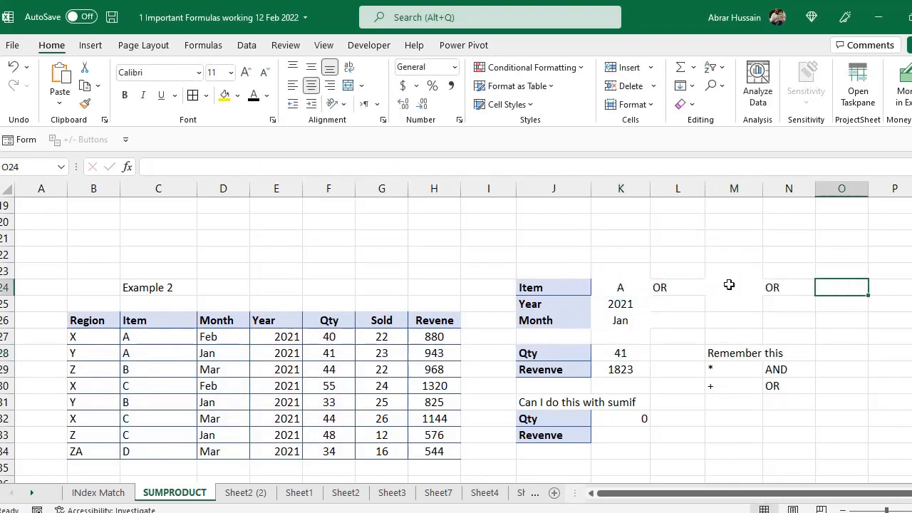
{"action": "left_click", "coordinate": [730, 285]}
- Trace K28's references to the Year, Month criteria and the two item A rows
{"action": "left_click", "coordinate": [632, 349]}
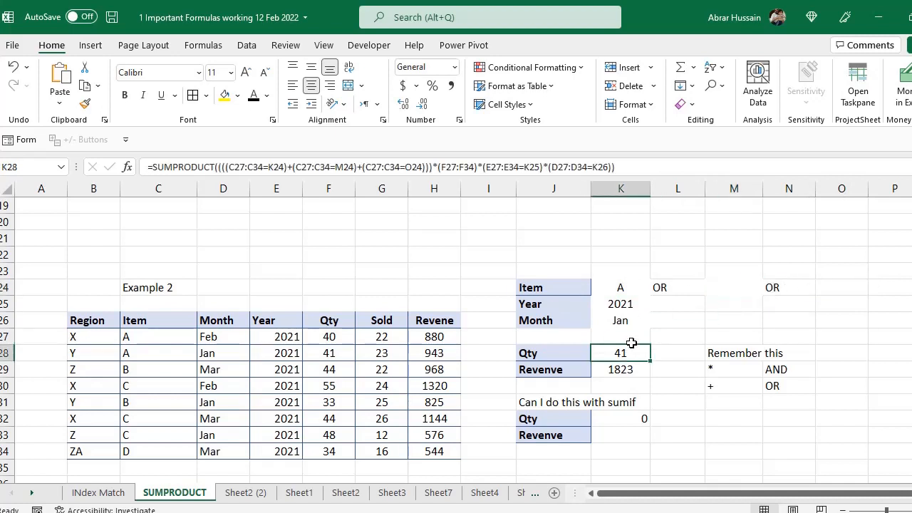
{"action": "key", "text": "F2"}
{"action": "left_click", "coordinate": [615, 303]}
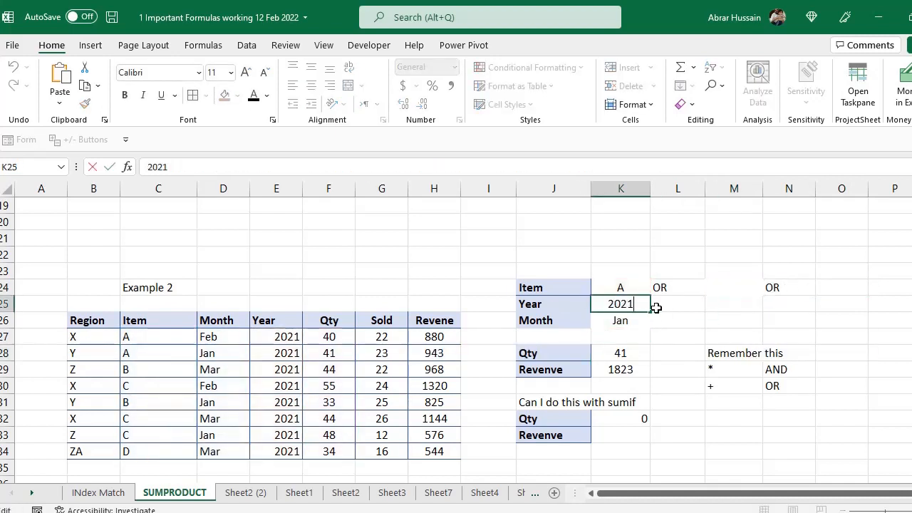
{"action": "left_click", "coordinate": [646, 320]}
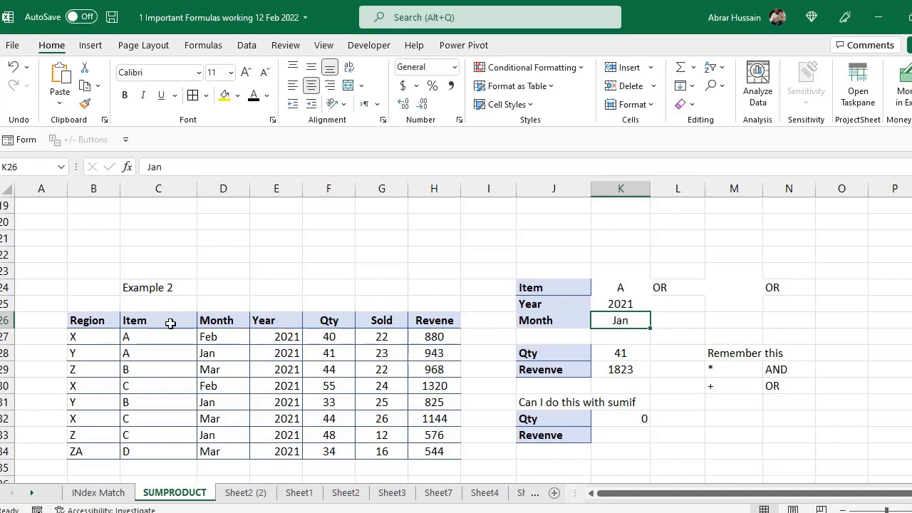
{"action": "left_click", "coordinate": [142, 335]}
{"action": "left_click_drag", "start_coordinate": [141, 335], "coordinate": [139, 349]}
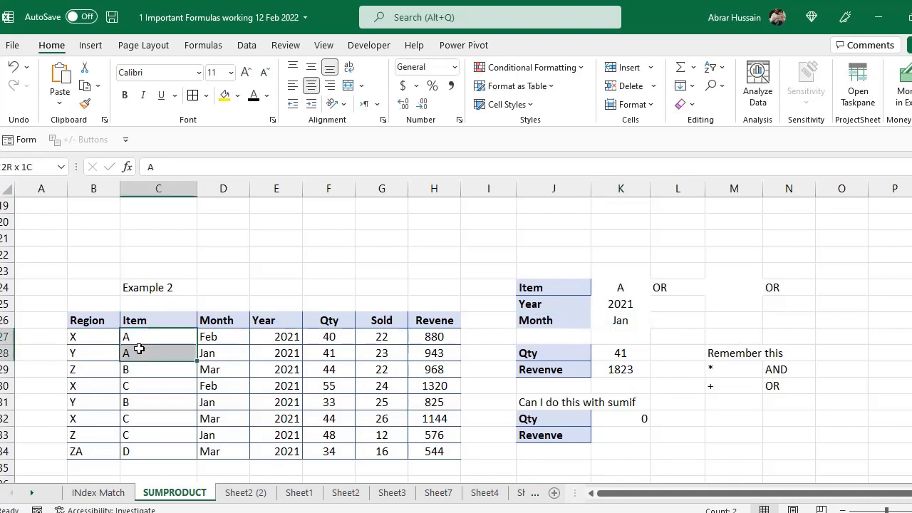
{"action": "left_click_drag", "start_coordinate": [207, 341], "coordinate": [207, 352]}
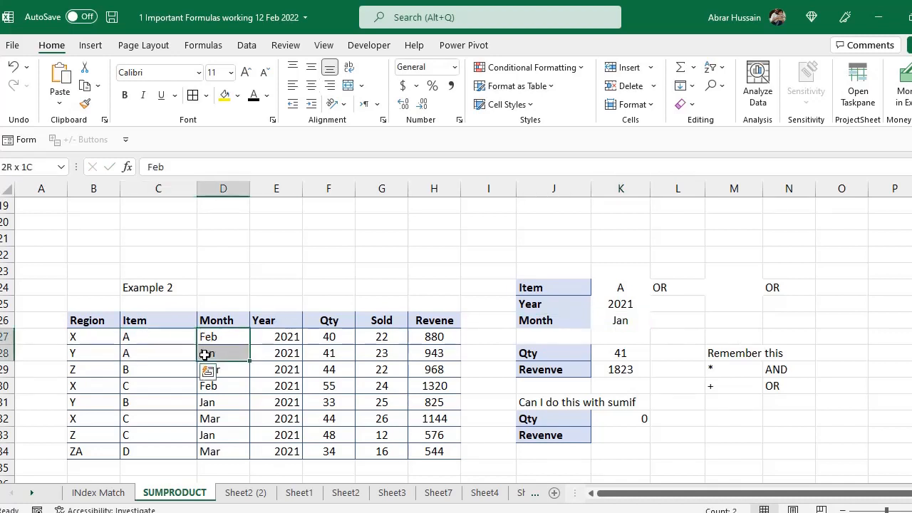
{"action": "left_click", "coordinate": [192, 354]}
{"action": "left_click", "coordinate": [328, 353]}
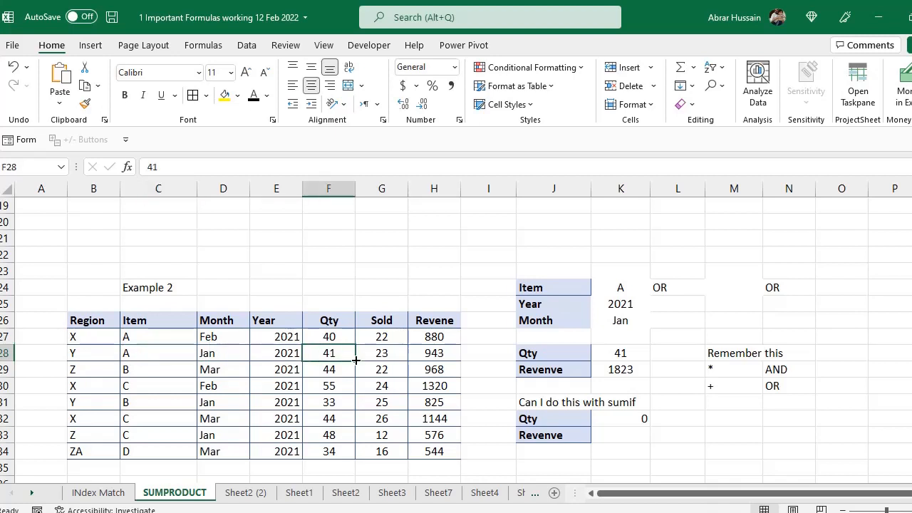
{"action": "double_click", "coordinate": [620, 350]}
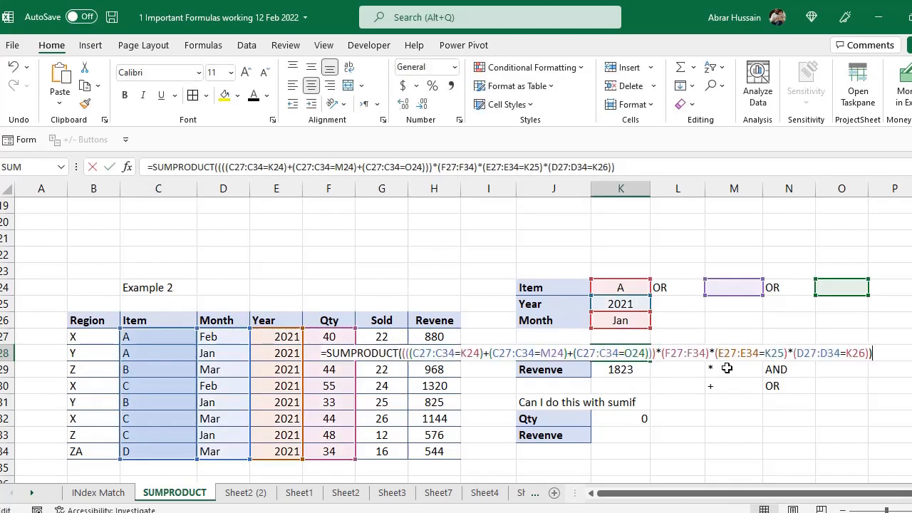
{"action": "key", "text": "Escape"}
- Test the Month criterion K26 with Feb and check K28's result
{"action": "left_click", "coordinate": [625, 320]}
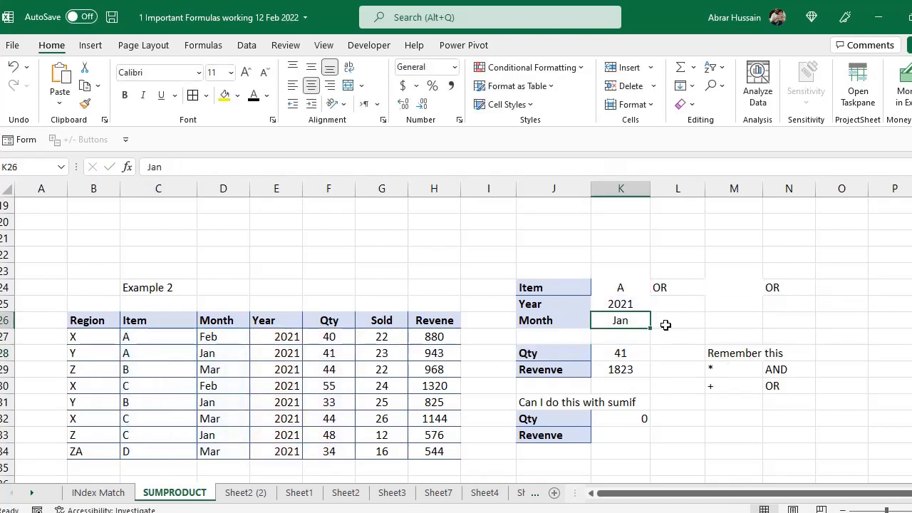
{"action": "type", "text": "Feb"}
{"action": "key", "text": "Return"}
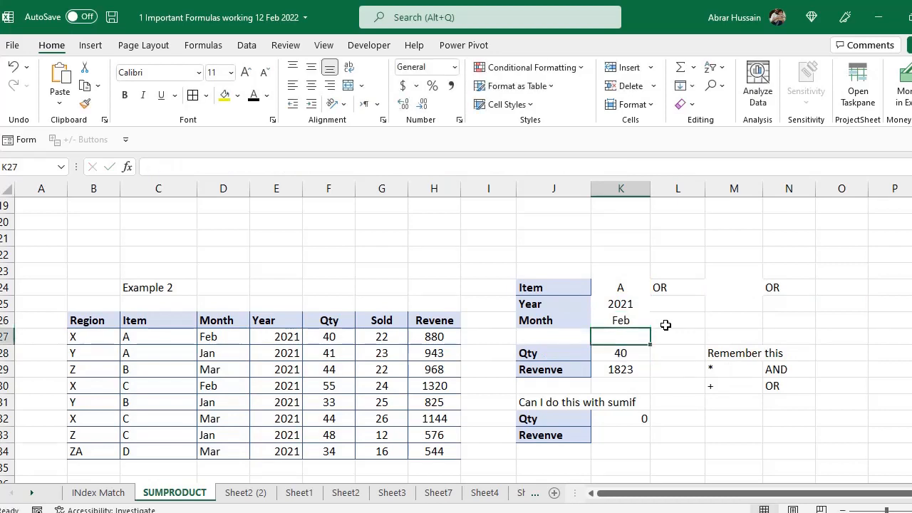
{"action": "key", "text": "Down"}
{"action": "key", "text": "F2"}
{"action": "key", "text": "Escape"}
{"action": "key", "text": "F2"}
{"action": "key", "text": "Escape"}
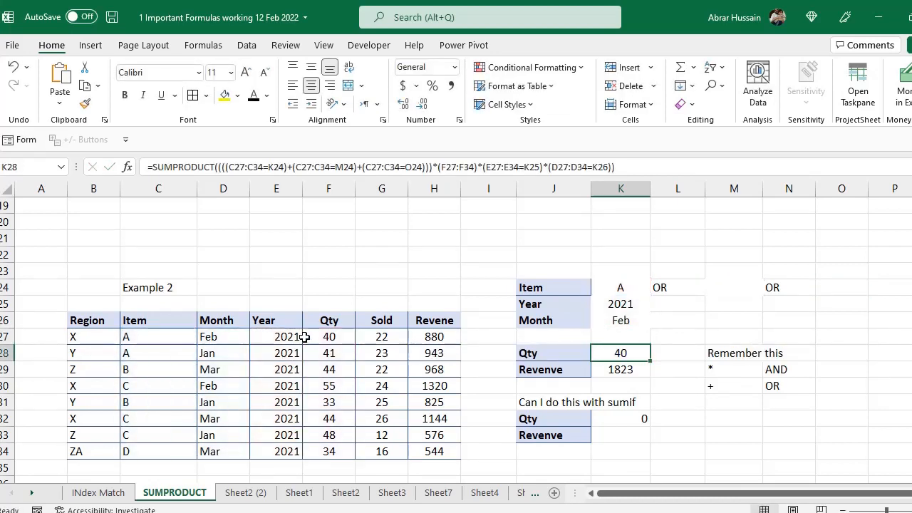
- Copy Jan from D28 into D27 and into the Month criterion K26
{"action": "left_click", "coordinate": [328, 337]}
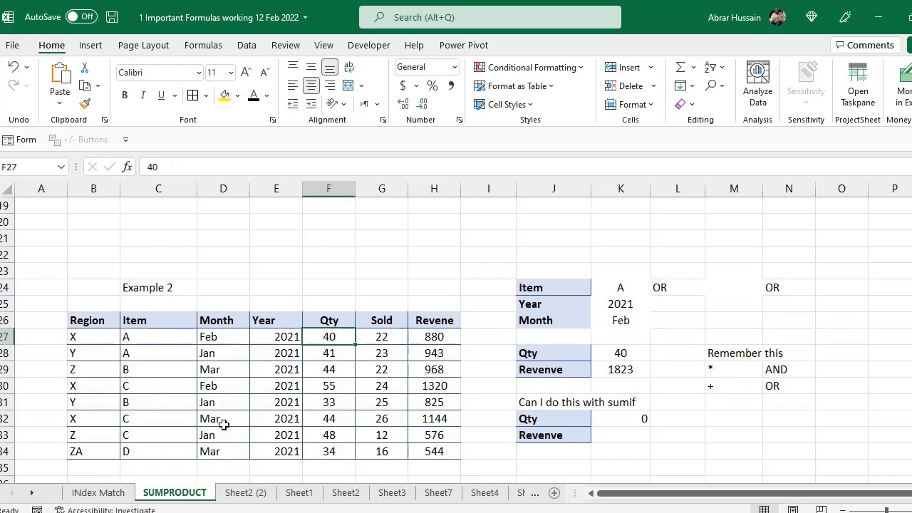
{"action": "left_click", "coordinate": [219, 351]}
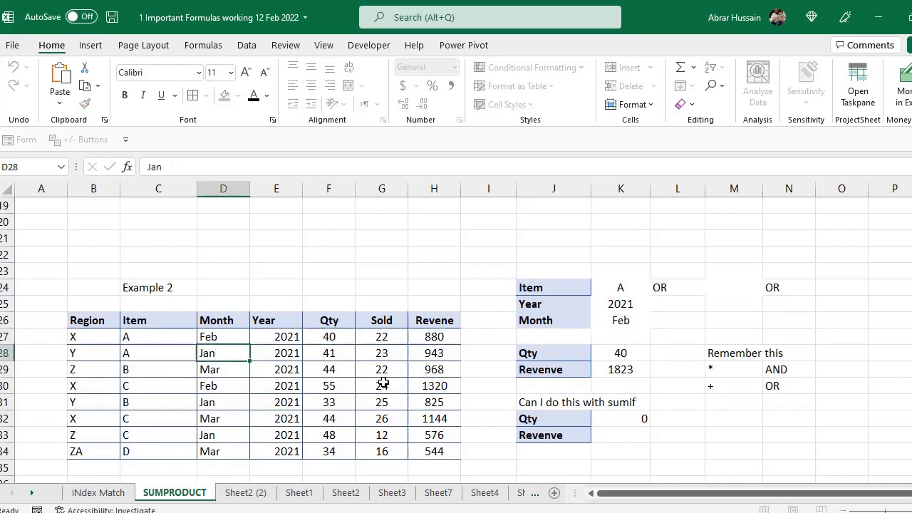
{"action": "key", "text": "Down"}
{"action": "key", "text": "Up"}
{"action": "key", "text": "ctrl+c"}
{"action": "key", "text": "Up"}
{"action": "key", "text": "ctrl+v"}
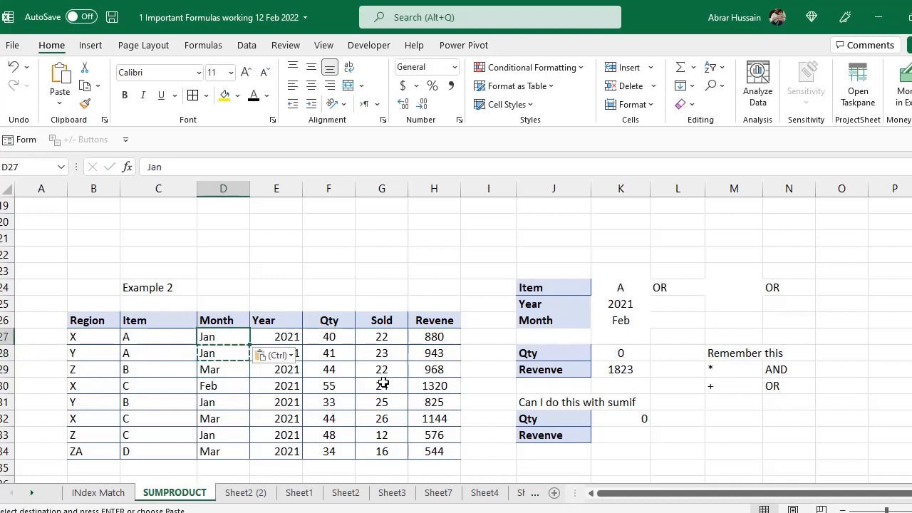
{"action": "key", "text": "Right"}
{"action": "key", "text": "Right"}
{"action": "key", "text": "Right"}
{"action": "key", "text": "Right"}
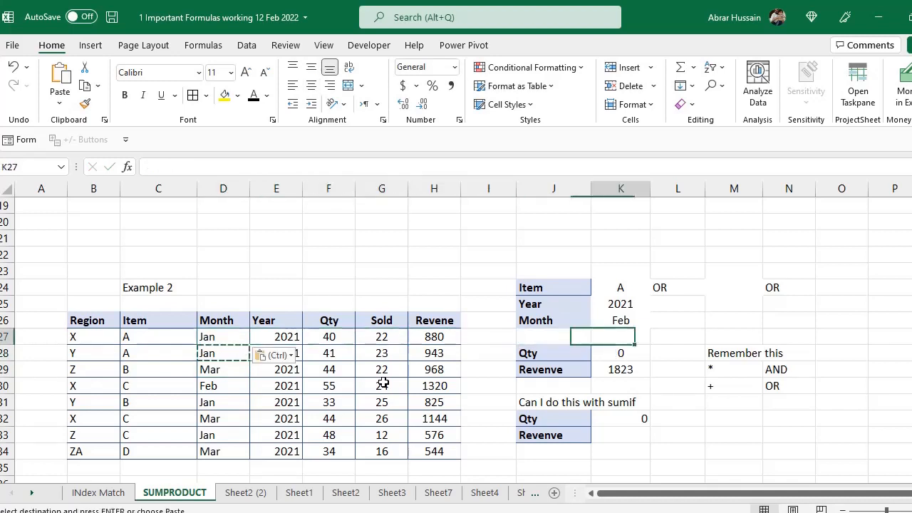
{"action": "key", "text": "Up"}
{"action": "key", "text": "Return"}
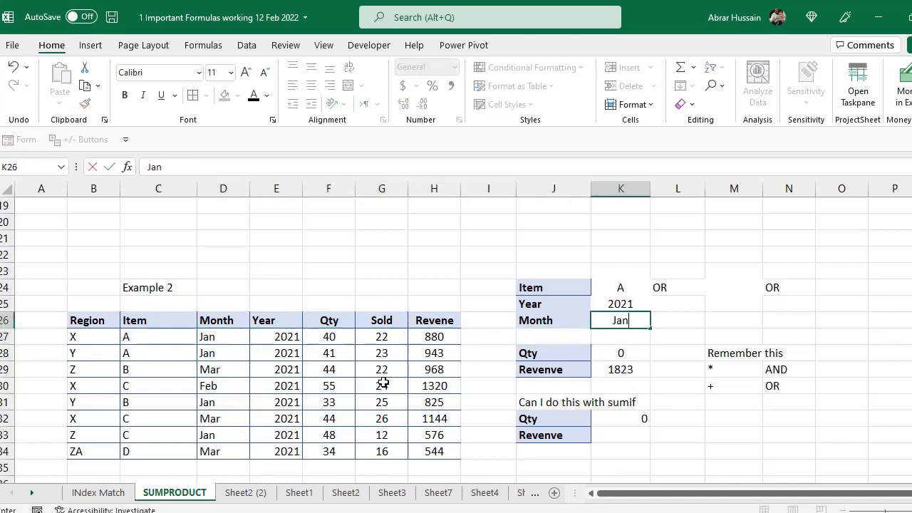
{"action": "key", "text": "Return"}
- Verify the item A rows' months and 2022 years, with K28 still showing Qty 81
{"action": "double_click", "coordinate": [622, 354]}
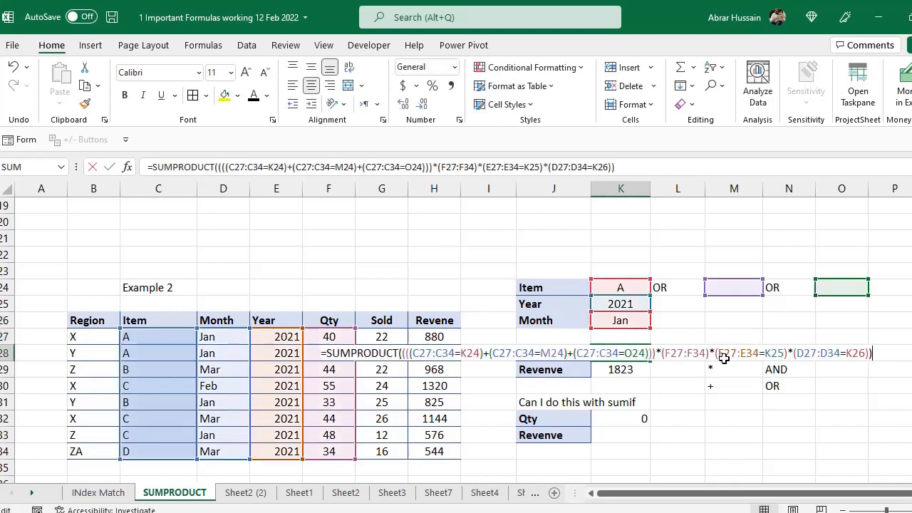
{"action": "key", "text": "Escape"}
{"action": "mouse_move", "coordinate": [223, 336]}
{"action": "left_mouse_down"}
{"action": "mouse_move", "coordinate": [214, 348]}
{"action": "mouse_move", "coordinate": [181, 340]}
{"action": "mouse_move", "coordinate": [194, 348]}
{"action": "mouse_move", "coordinate": [223, 337]}
{"action": "mouse_move", "coordinate": [225, 351]}
{"action": "left_mouse_up"}
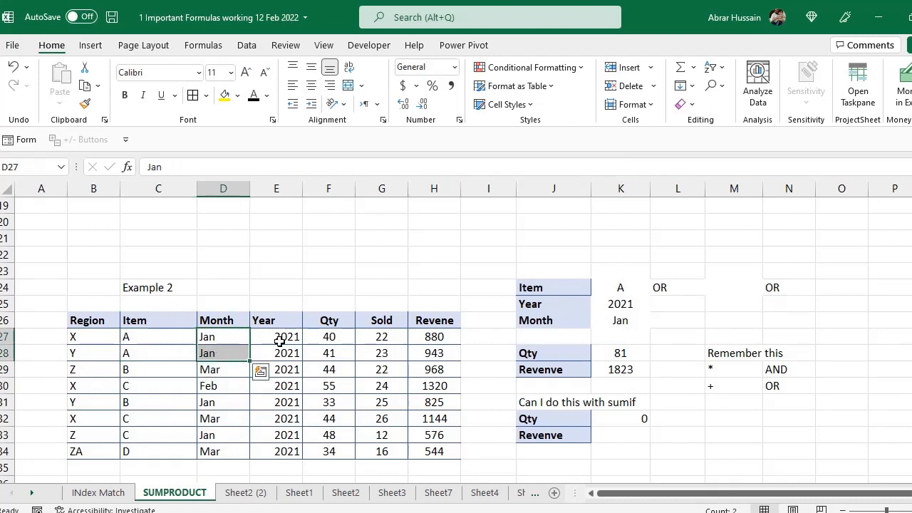
{"action": "left_click_drag", "start_coordinate": [281, 338], "coordinate": [277, 445]}
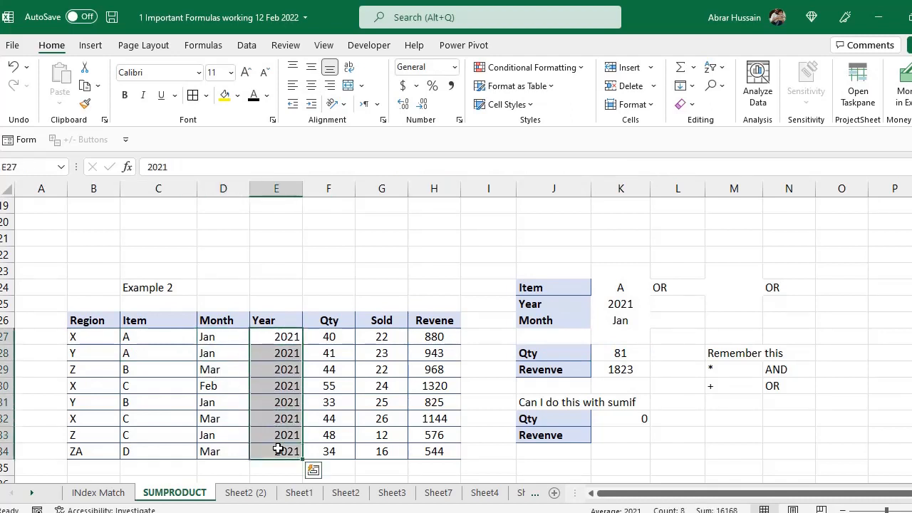
{"action": "double_click", "coordinate": [643, 354]}
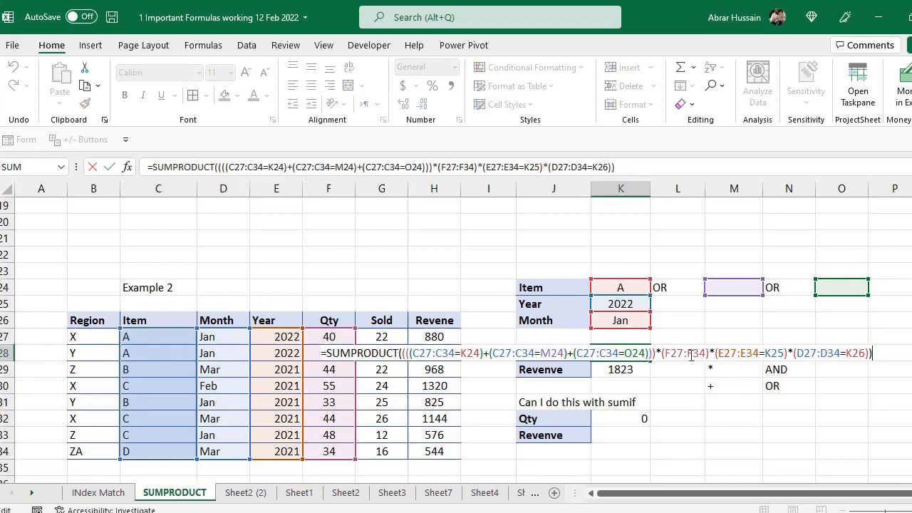
{"action": "key", "text": "Return"}
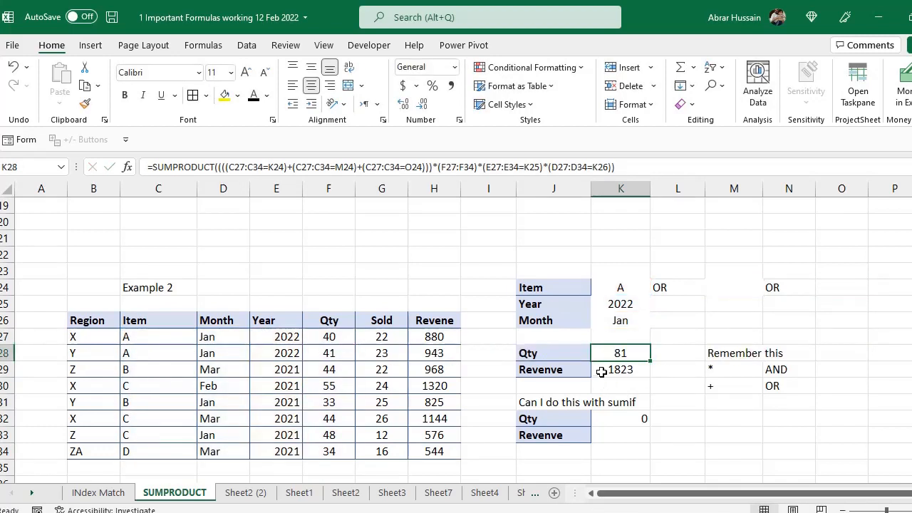
- Copy the entire K28 SUMPRODUCT formula text from the formula bar
{"action": "key", "text": "F2"}
{"action": "left_click", "coordinate": [617, 352]}
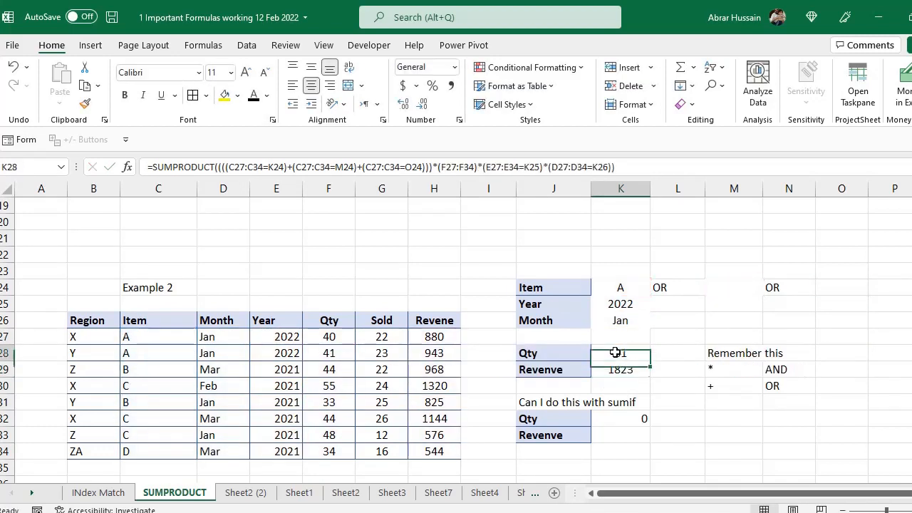
{"action": "key", "text": "F2"}
{"action": "left_click_drag", "start_coordinate": [616, 167], "coordinate": [107, 167]}
{"action": "key", "text": "ctrl+c"}
- Paste the copied formula into K29 and make it sum the Revenve column H27:H34
{"action": "key", "text": "Escape"}
{"action": "left_click", "coordinate": [619, 369]}
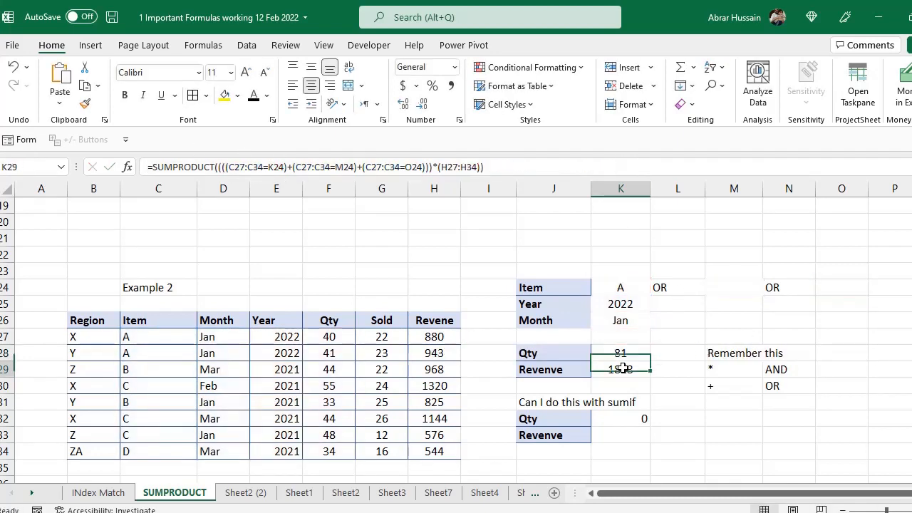
{"action": "key", "text": "ctrl+v"}
{"action": "key", "text": "F2"}
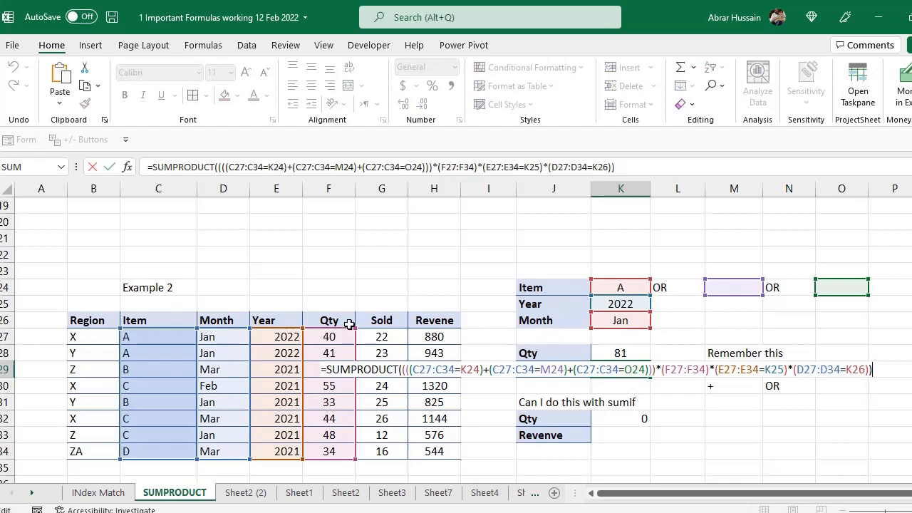
{"action": "left_click_drag", "start_coordinate": [361, 334], "coordinate": [430, 337]}
{"action": "key", "text": "Return"}
{"action": "key", "text": "Up"}
{"action": "key", "text": "F2"}
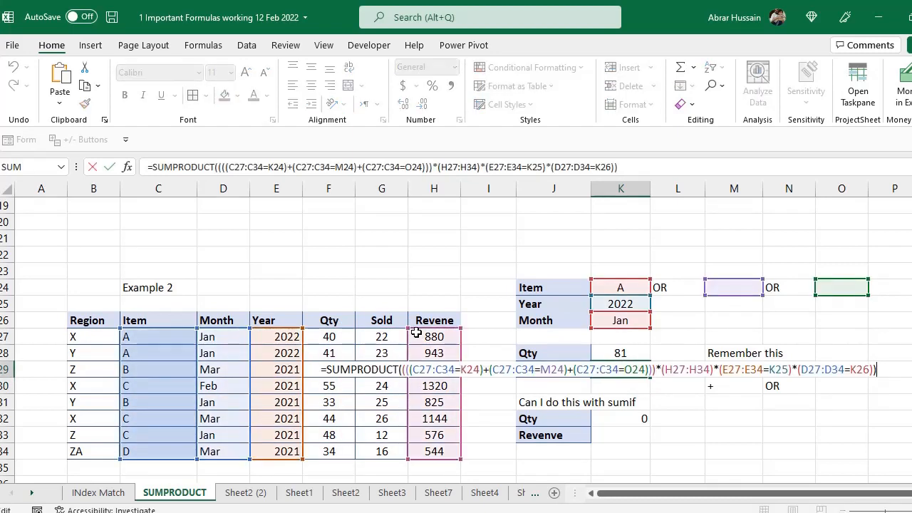
{"action": "key", "text": "Escape"}
{"action": "key", "text": "F2"}
{"action": "key", "text": "Escape"}
- Set the Month criterion K26 to Mar, dropping Qty and Revenue to 0
{"action": "key", "text": "Up"}
{"action": "key", "text": "Up"}
{"action": "key", "text": "Up"}
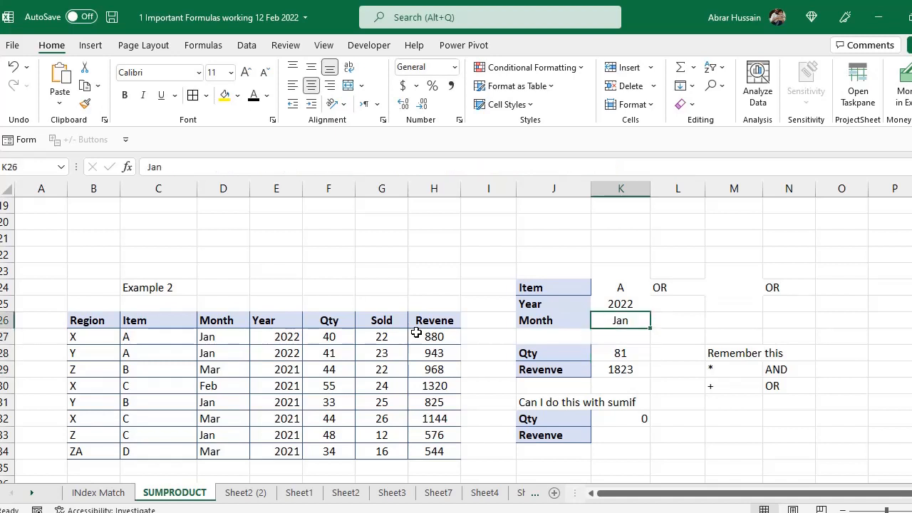
{"action": "type", "text": "Mar"}
{"action": "key", "text": "Return"}
{"action": "key", "text": "Down"}
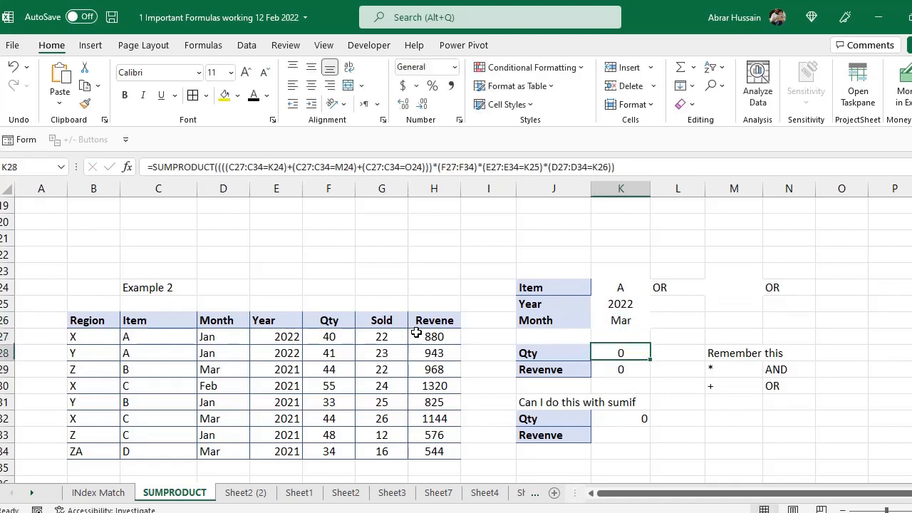
- Review the Example 2 data rows for items A, B, C and D and their months
{"action": "key", "text": "shift+Down"}
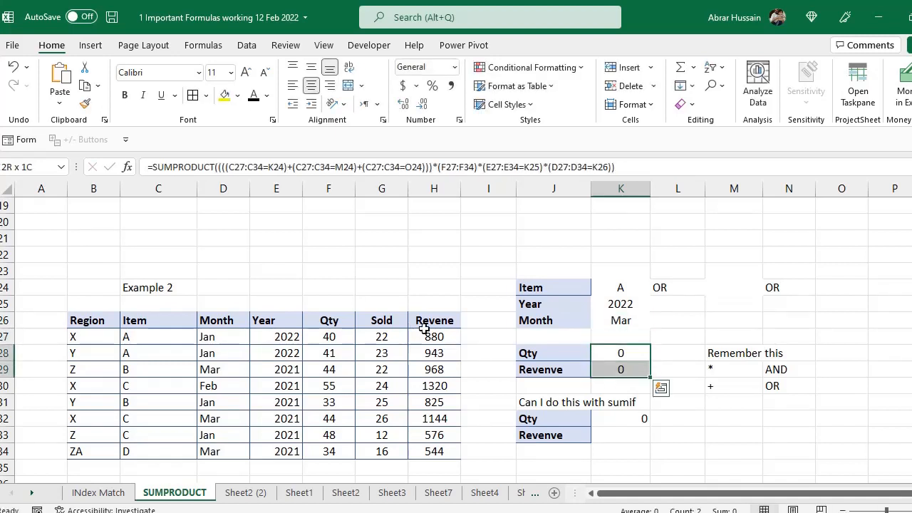
{"action": "left_click_drag", "start_coordinate": [222, 342], "coordinate": [229, 386]}
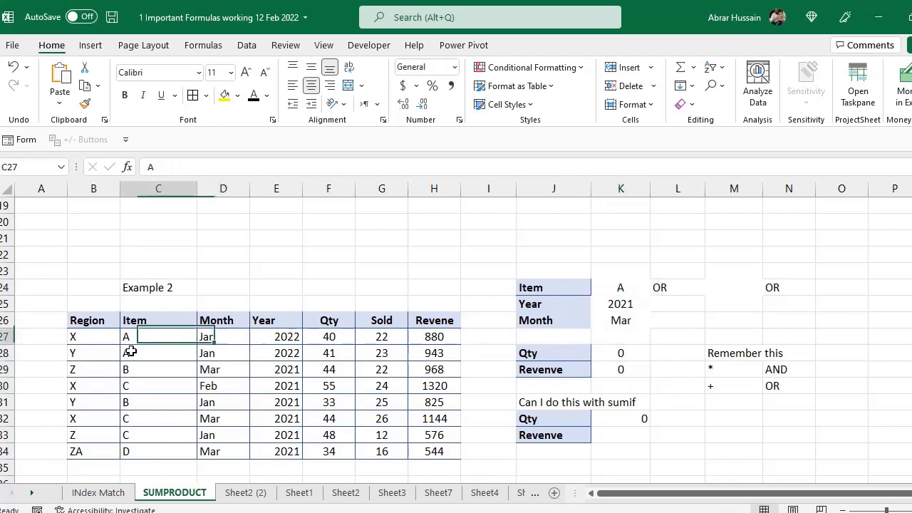
{"action": "left_click_drag", "start_coordinate": [131, 351], "coordinate": [258, 348]}
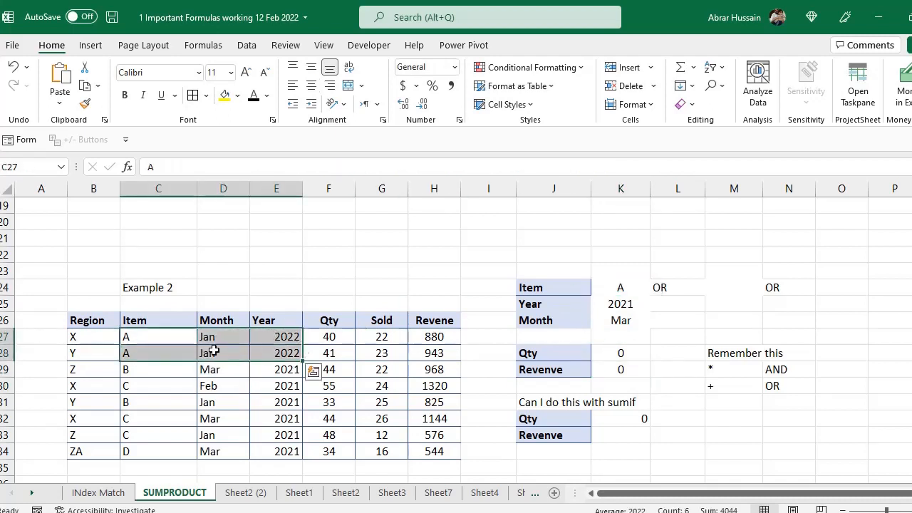
{"action": "left_click", "coordinate": [135, 368]}
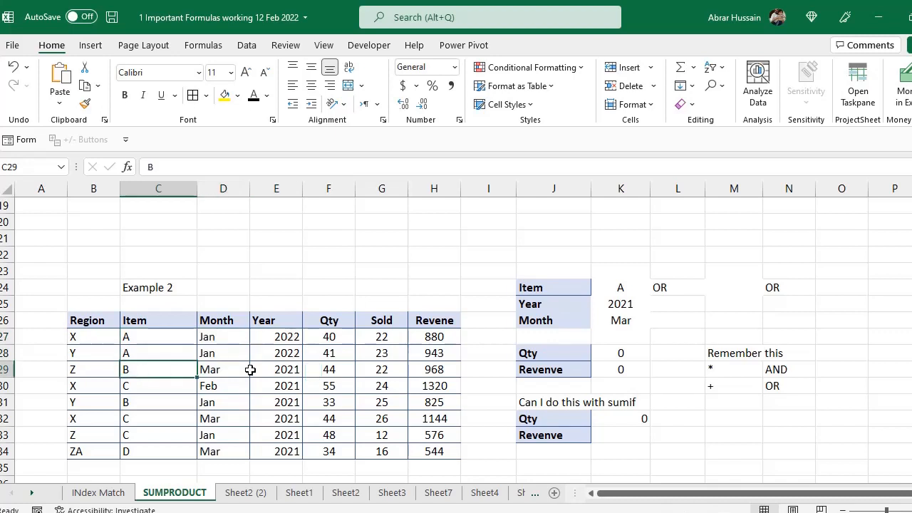
{"action": "left_click", "coordinate": [235, 356]}
{"action": "left_click", "coordinate": [155, 370]}
{"action": "left_click", "coordinate": [134, 421], "text": "ctrl"}
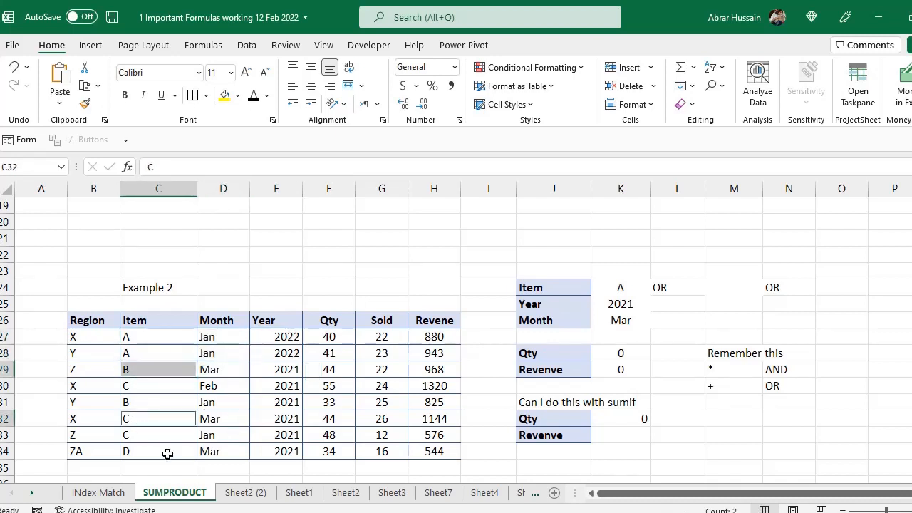
{"action": "left_click", "coordinate": [128, 451], "text": "ctrl"}
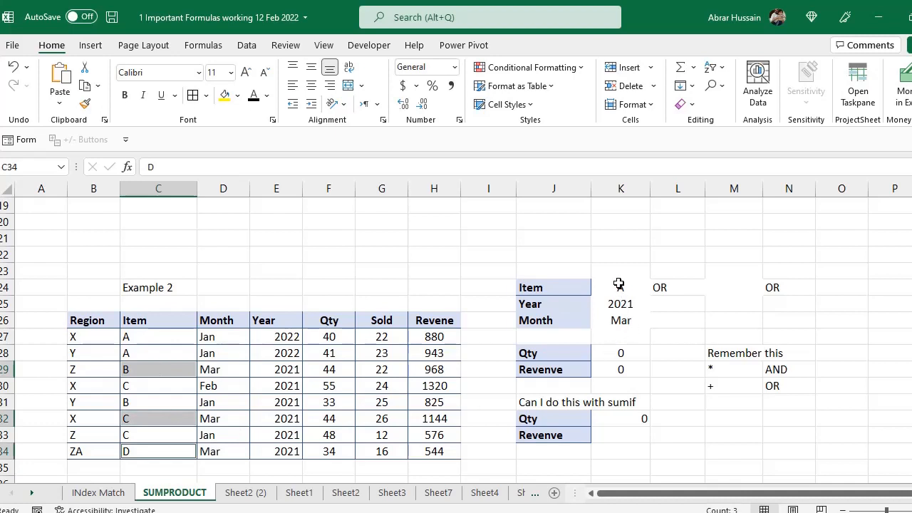
- Check the Item, Year and Month criteria and the Qty SUMPRODUCT formula
{"action": "left_click_drag", "start_coordinate": [619, 353], "coordinate": [617, 364]}
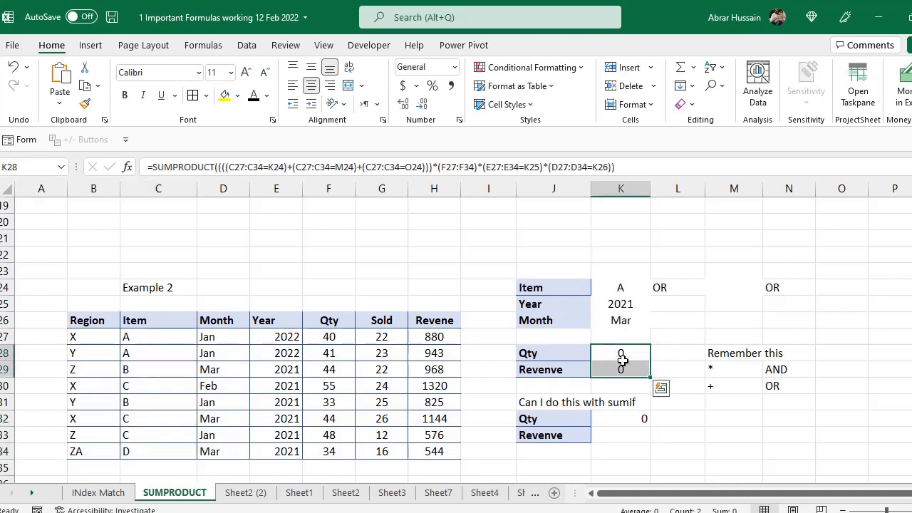
{"action": "left_click", "coordinate": [619, 292]}
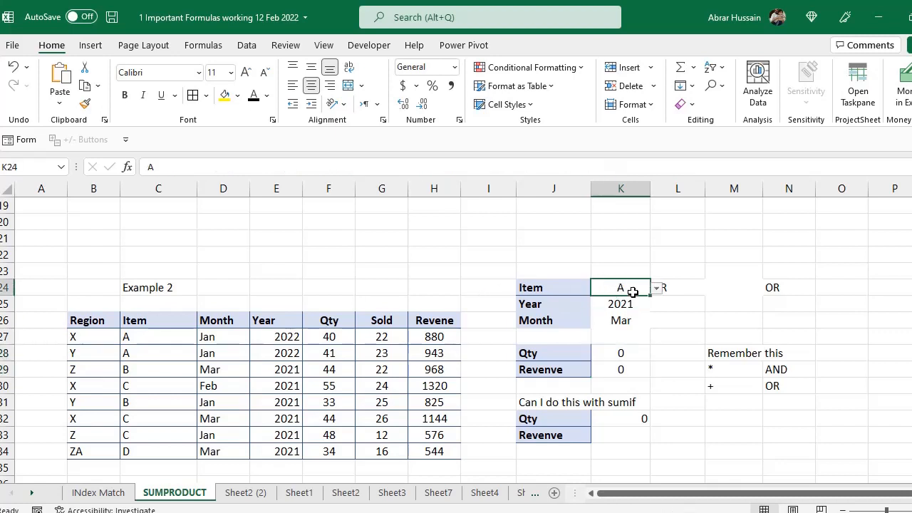
{"action": "left_click", "coordinate": [632, 305]}
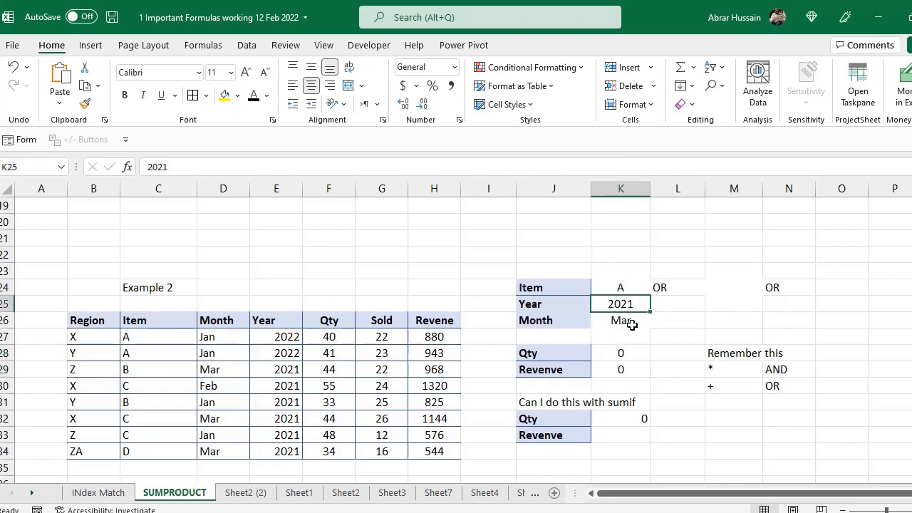
{"action": "left_click", "coordinate": [632, 325]}
{"action": "left_click", "coordinate": [625, 354]}
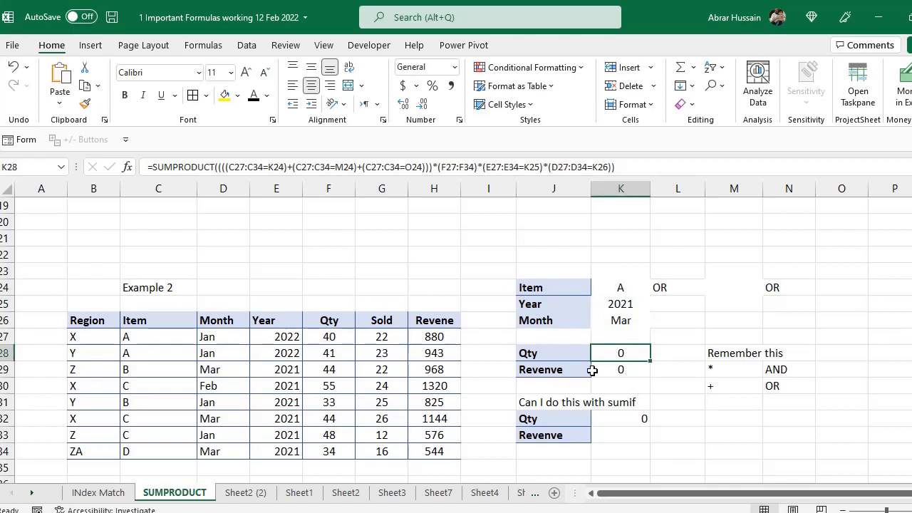
- Choose item B from the K24 Item dropdown and check the updated Qty and Revenue
{"action": "left_click_drag", "start_coordinate": [634, 365], "coordinate": [635, 354]}
{"action": "left_click", "coordinate": [637, 284]}
{"action": "left_click", "coordinate": [658, 290]}
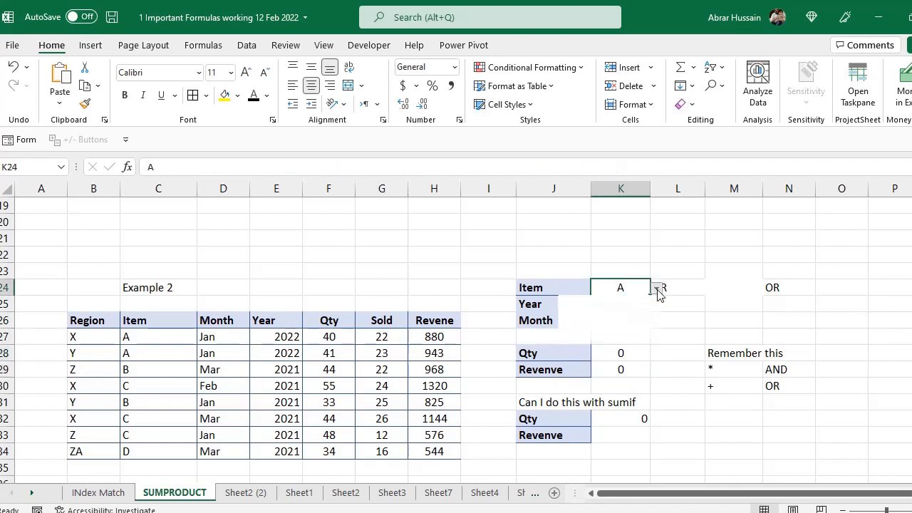
{"action": "left_click", "coordinate": [617, 311]}
{"action": "left_click_drag", "start_coordinate": [630, 354], "coordinate": [632, 368]}
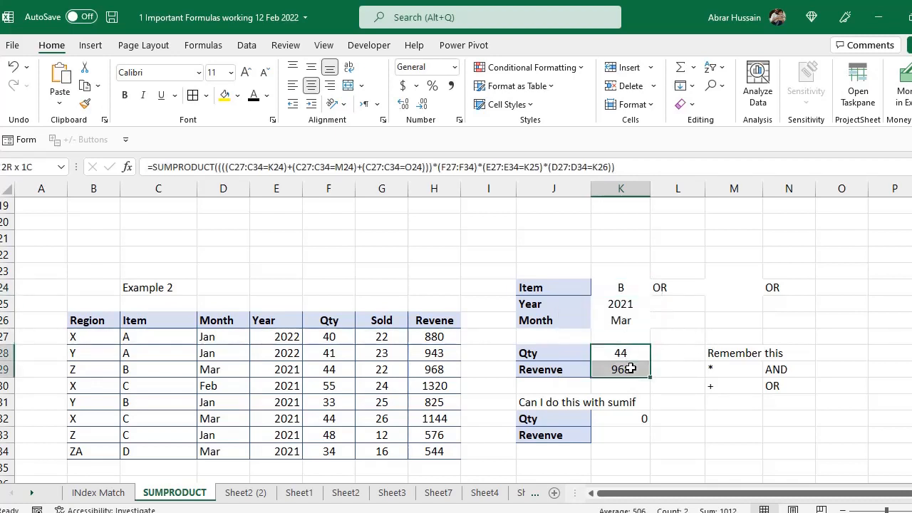
- Compare item B's row 29 values and revenue calculation against the Item, Year and Month criteria
{"action": "left_click", "coordinate": [139, 370]}
{"action": "left_click_drag", "start_coordinate": [192, 372], "coordinate": [317, 370]}
{"action": "left_click", "coordinate": [433, 368]}
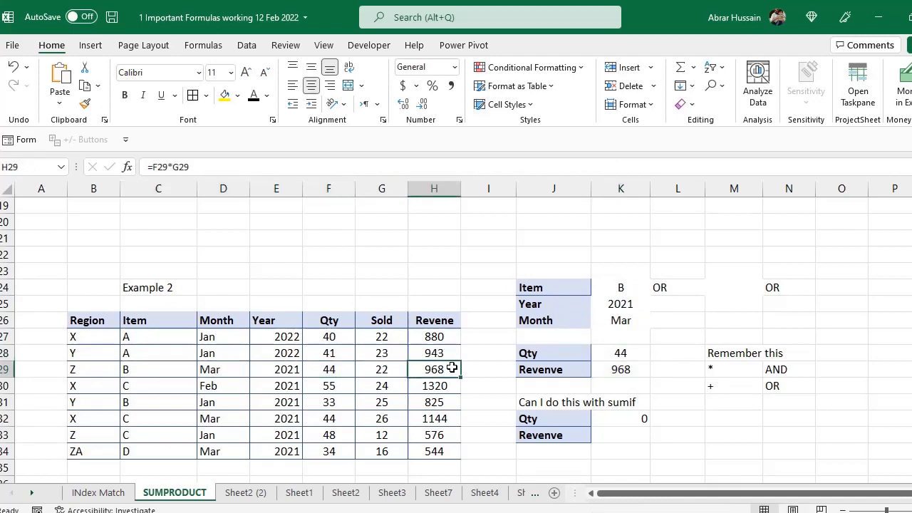
{"action": "left_click", "coordinate": [621, 320]}
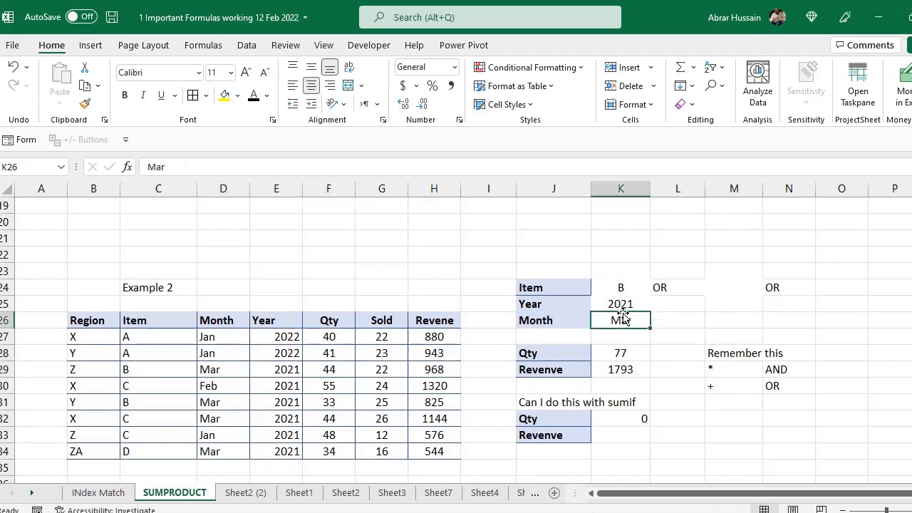
{"action": "left_click", "coordinate": [621, 304]}
{"action": "left_click", "coordinate": [625, 288]}
{"action": "left_click", "coordinate": [624, 305]}
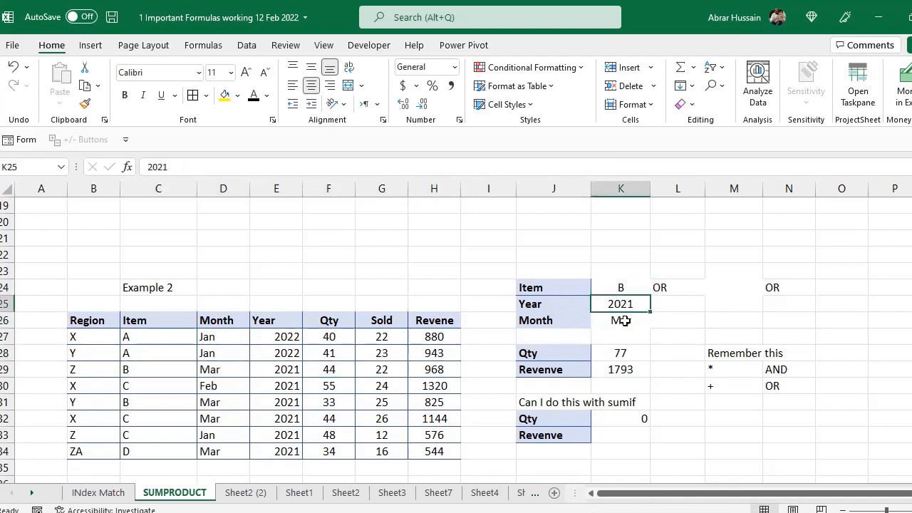
{"action": "left_click", "coordinate": [620, 320]}
{"action": "left_click", "coordinate": [631, 303]}
- Highlight the Example 2 data table, then open the K28 Qty formula for editing
{"action": "left_click_drag", "start_coordinate": [80, 327], "coordinate": [388, 449]}
{"action": "left_click", "coordinate": [111, 328]}
{"action": "left_click", "coordinate": [621, 332]}
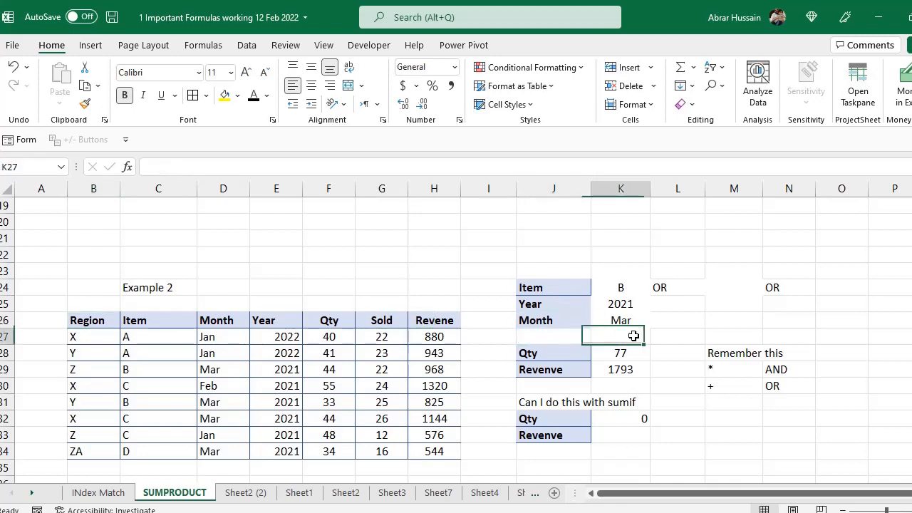
{"action": "left_click", "coordinate": [627, 354]}
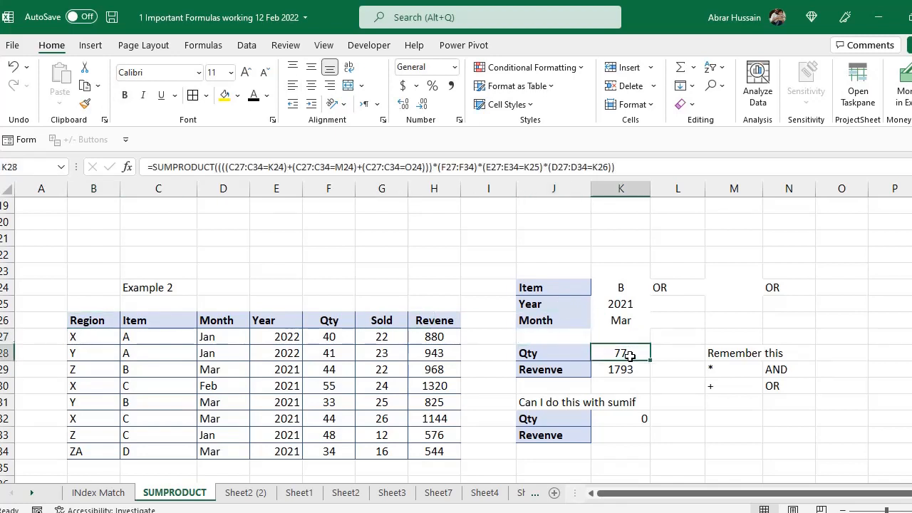
{"action": "double_click", "coordinate": [631, 354]}
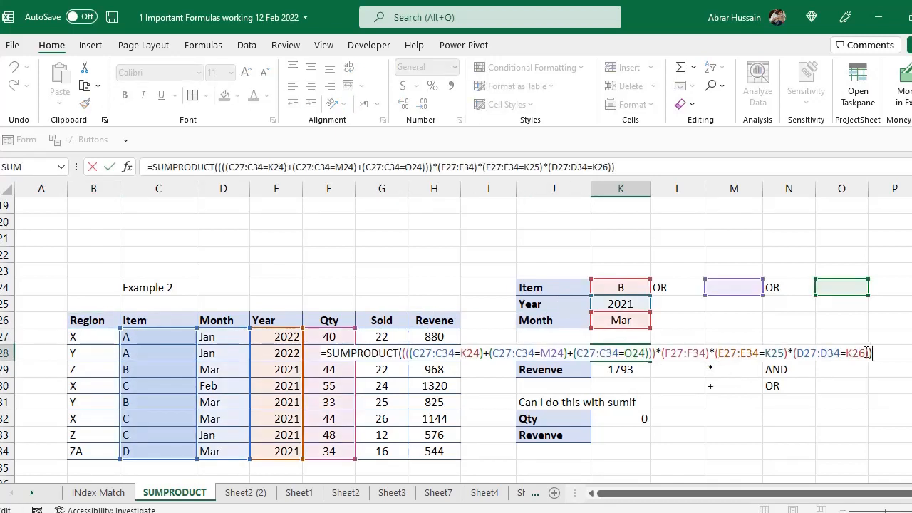
- Append *(B27:B34=K27) to the Qty SUMPRODUCT formula to add a Region condition
{"action": "left_click", "coordinate": [797, 353]}
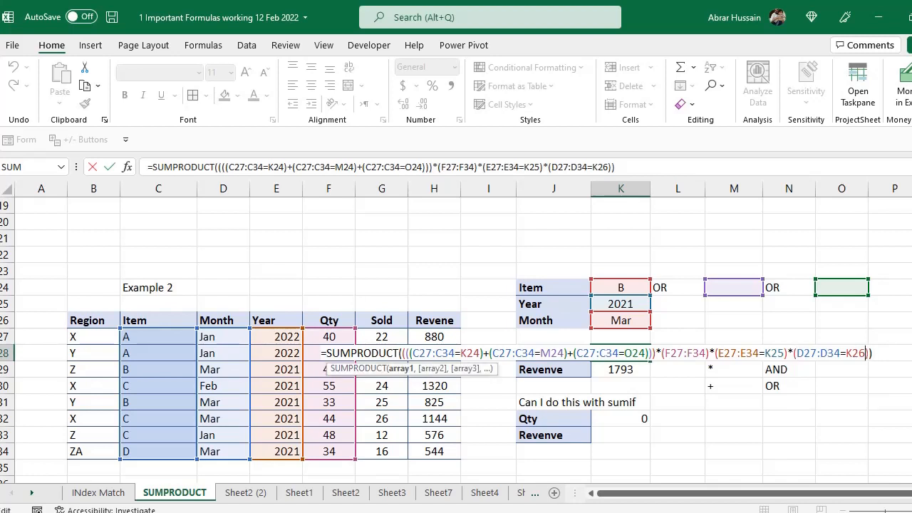
{"action": "type", "text": "*"}
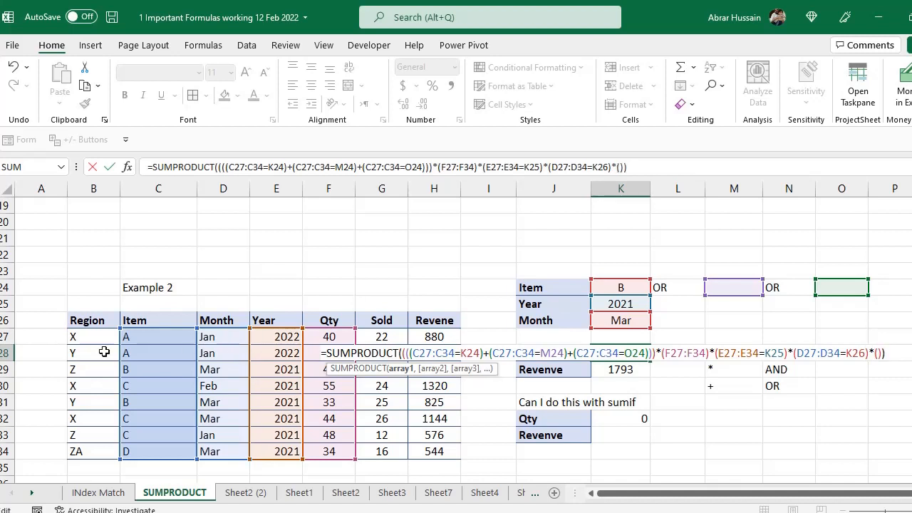
{"action": "type", "text": "("}
{"action": "left_click_drag", "start_coordinate": [85, 337], "coordinate": [77, 451]}
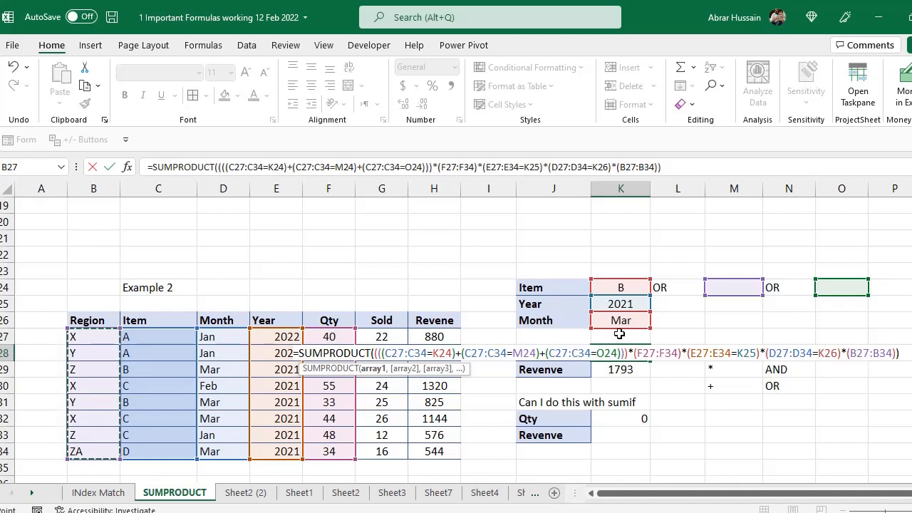
{"action": "type", "text": "="}
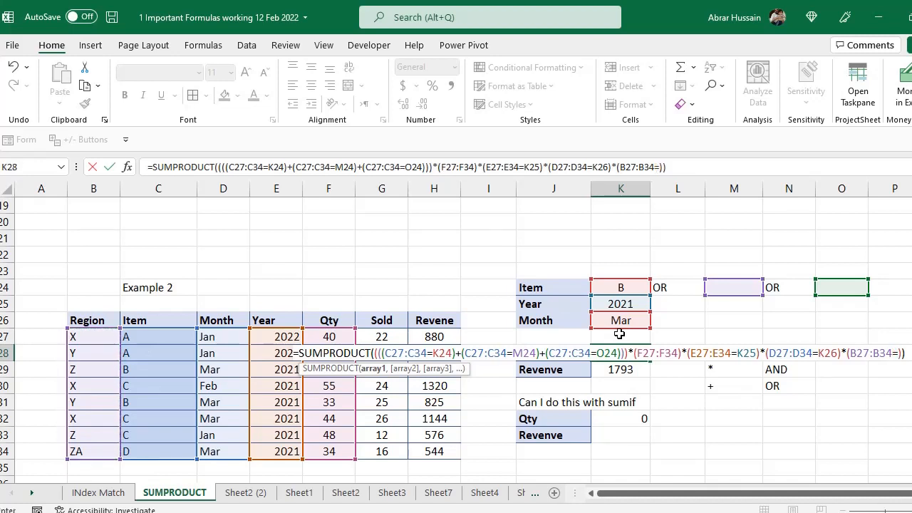
{"action": "left_click", "coordinate": [620, 334]}
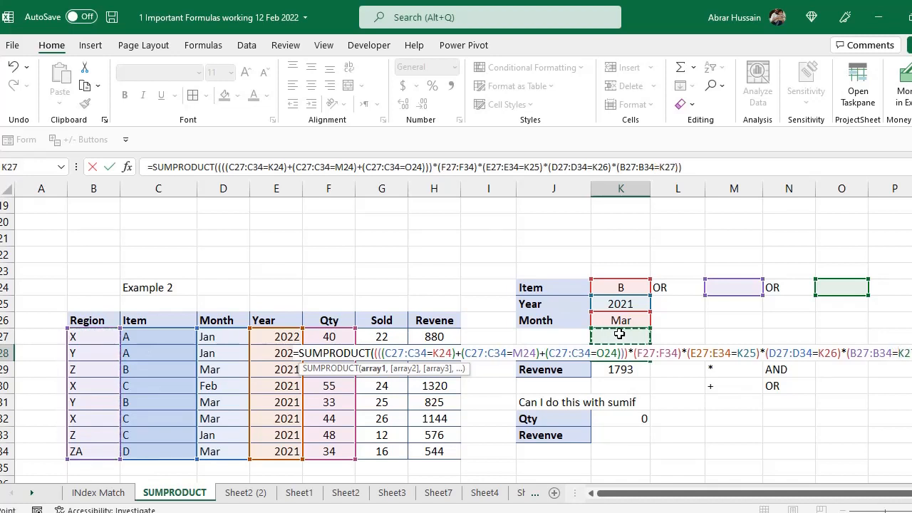
{"action": "key", "text": "Return"}
- Enter Z as the Region criterion in K27 and recheck the Qty formula, which returns 44
{"action": "left_click", "coordinate": [619, 334]}
{"action": "type", "text": "Z"}
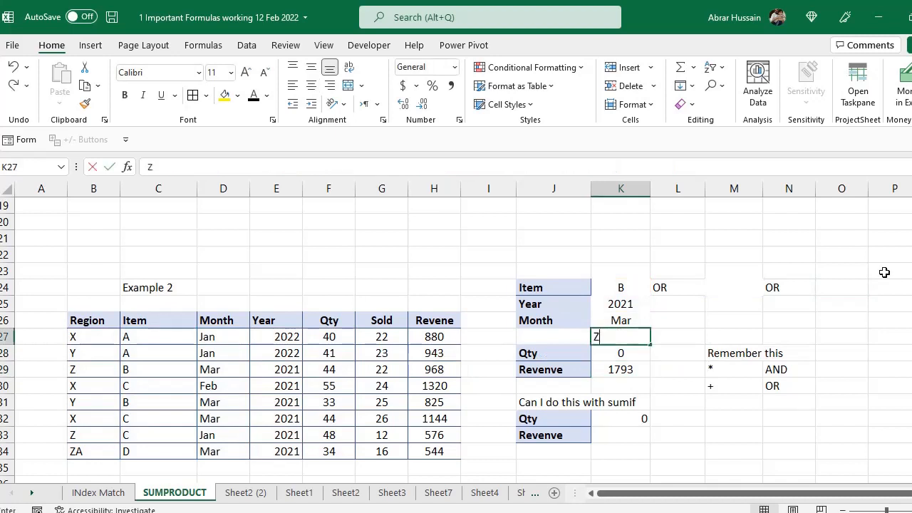
{"action": "key", "text": "Return"}
{"action": "key", "text": "Up"}
{"action": "key", "text": "Down"}
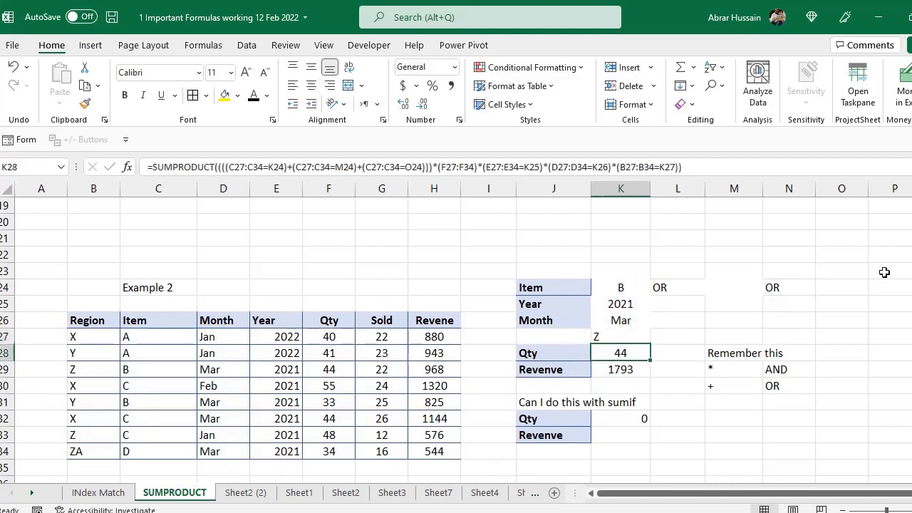
{"action": "key", "text": "F2"}
{"action": "key", "text": "Escape"}
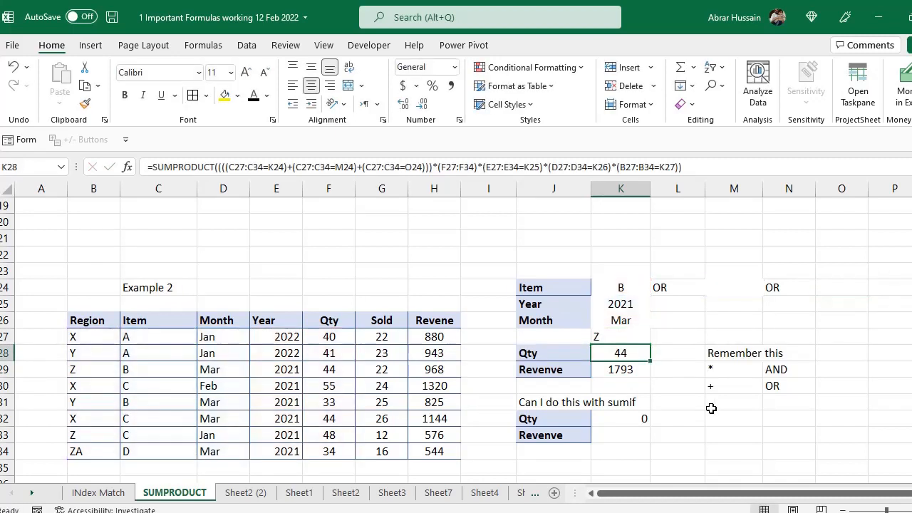
{"action": "key", "text": "F2"}
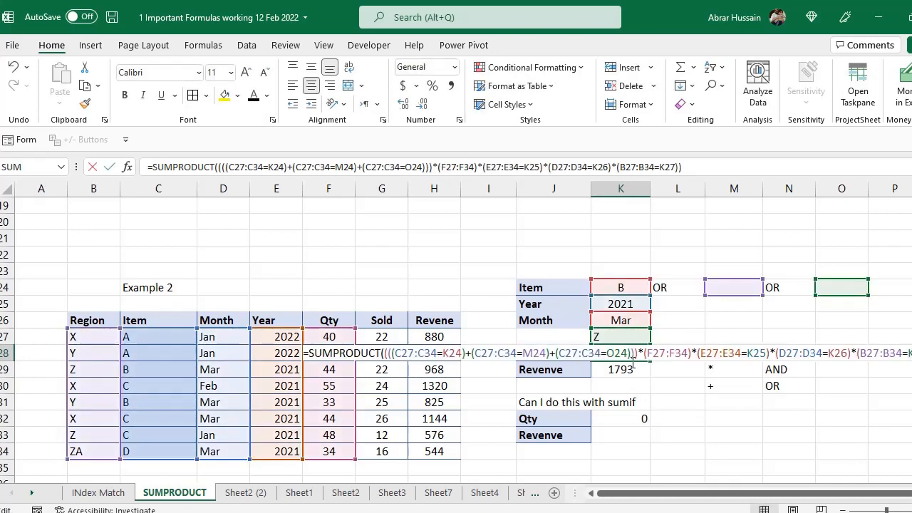
{"action": "key", "text": "Escape"}
- Step through the Item, Year, Month and Region Z criteria, then scroll down to Example 3
{"action": "left_click", "coordinate": [618, 287]}
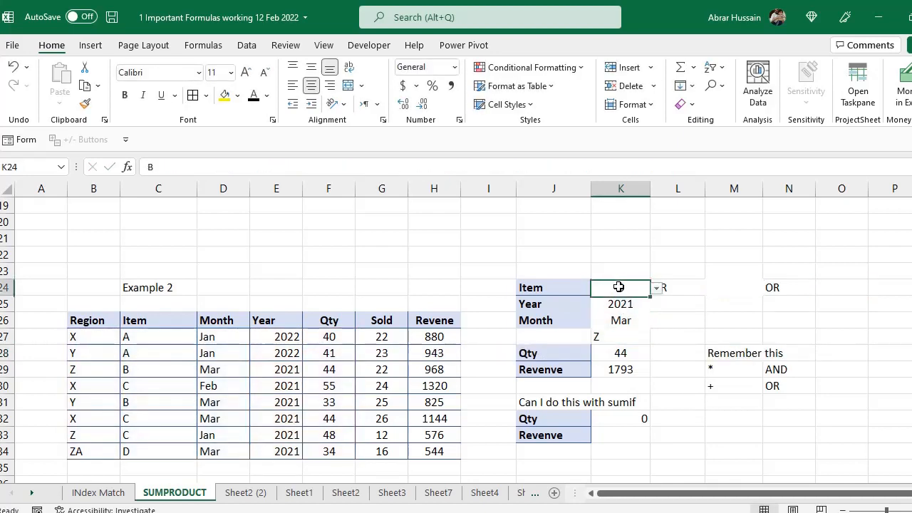
{"action": "left_click", "coordinate": [719, 288], "text": "ctrl"}
{"action": "left_click", "coordinate": [820, 286], "text": "ctrl"}
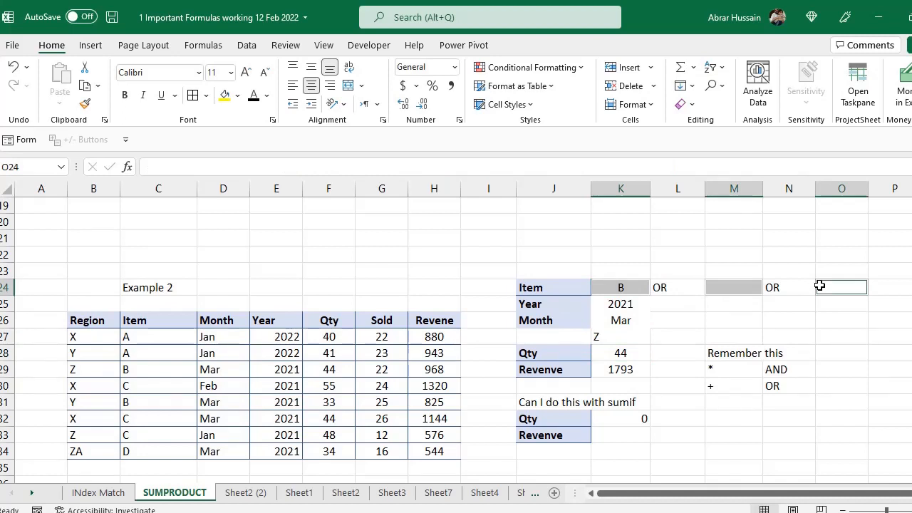
{"action": "left_click", "coordinate": [642, 300]}
{"action": "left_click", "coordinate": [632, 320]}
{"action": "left_click", "coordinate": [622, 336]}
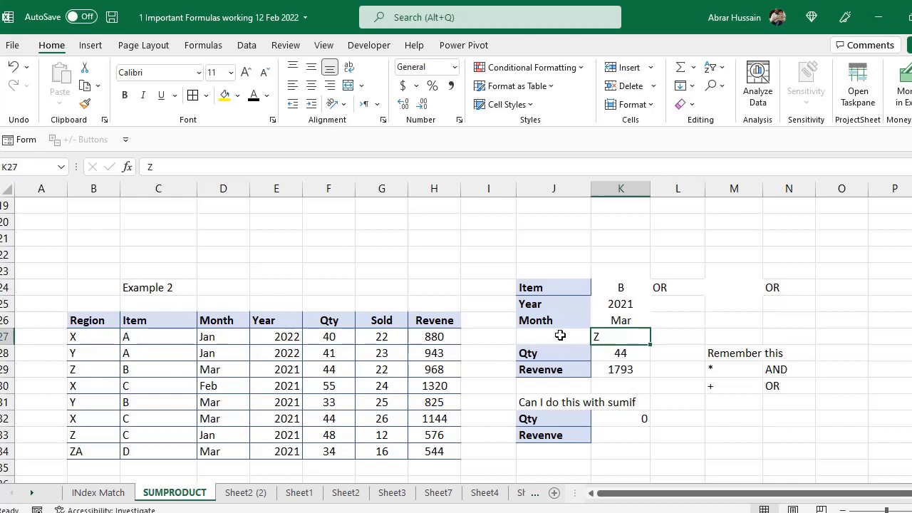
{"action": "scroll", "coordinate": [328, 317], "scroll_direction": "down", "scroll_amount": 5}
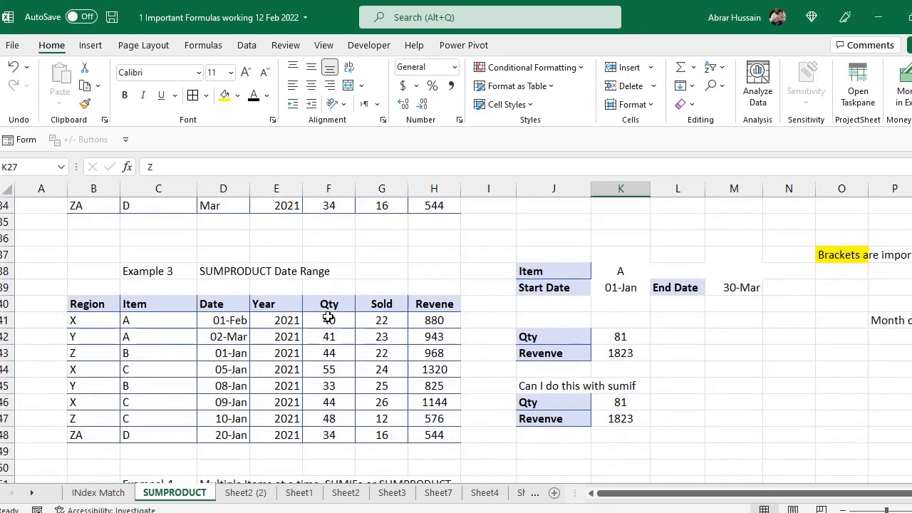
- Recheck Example 2's Year and Month criteria, including Month Mar
{"action": "scroll", "coordinate": [428, 314], "scroll_direction": "up", "scroll_amount": 4}
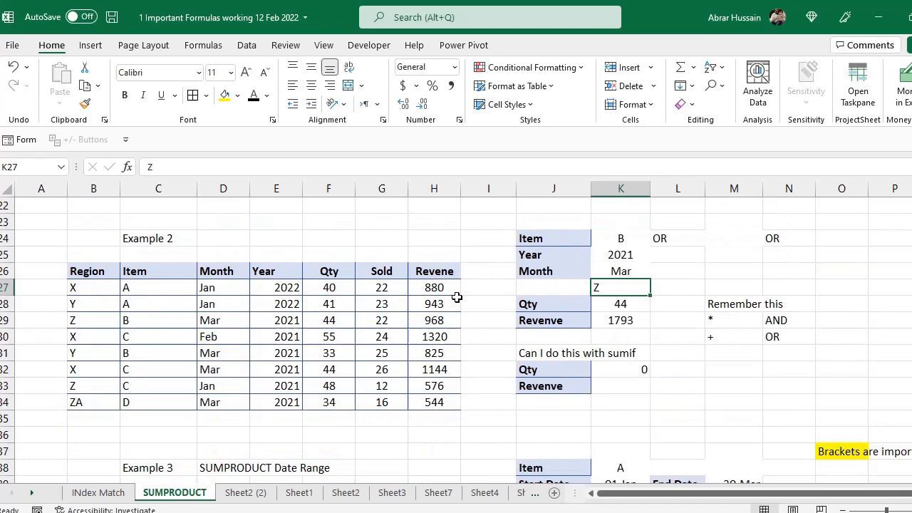
{"action": "left_click", "coordinate": [553, 254]}
{"action": "left_click", "coordinate": [620, 254]}
{"action": "left_click", "coordinate": [554, 269]}
{"action": "left_click", "coordinate": [621, 271]}
- Review Example 3's Start Date 01-Jan, End Date 30-Mar and its Qty date-range formula
{"action": "scroll", "coordinate": [569, 408], "scroll_direction": "down", "scroll_amount": 3}
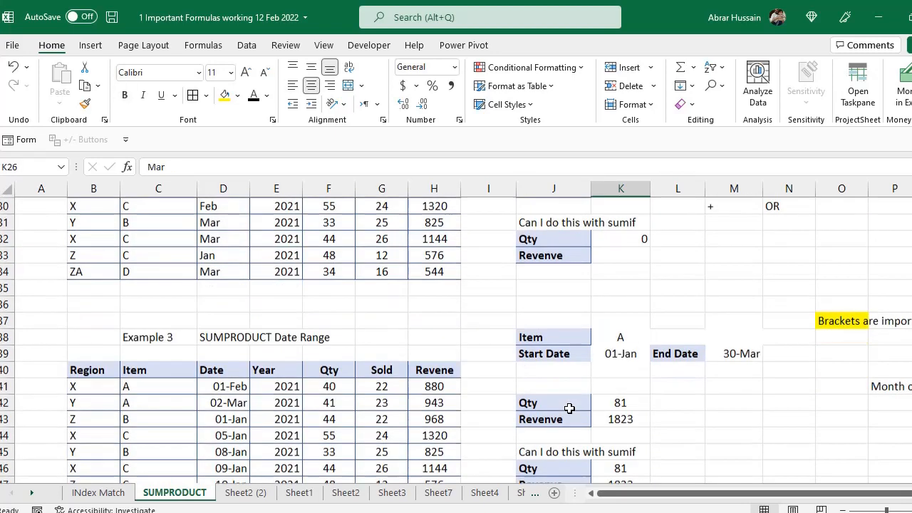
{"action": "scroll", "coordinate": [569, 409], "scroll_direction": "down", "scroll_amount": 3}
{"action": "left_click", "coordinate": [543, 242]}
{"action": "left_click", "coordinate": [685, 240]}
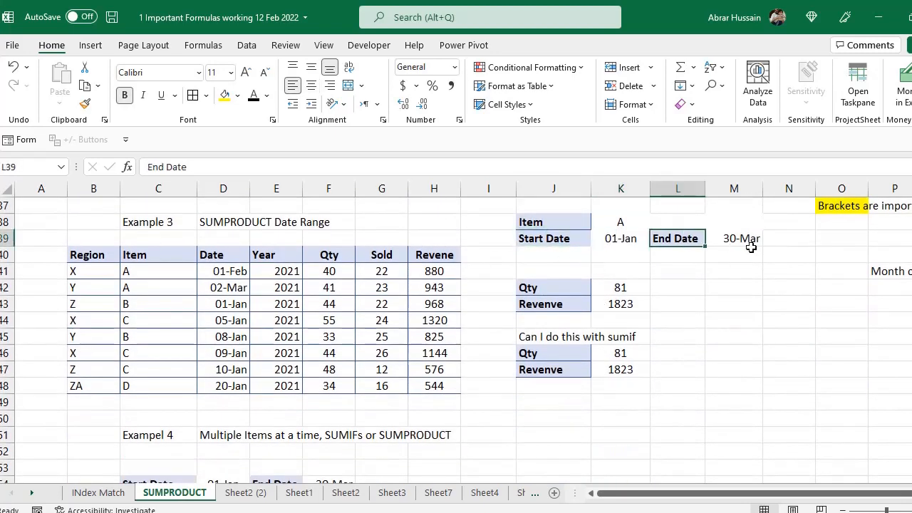
{"action": "left_click", "coordinate": [751, 243]}
{"action": "left_click", "coordinate": [536, 288]}
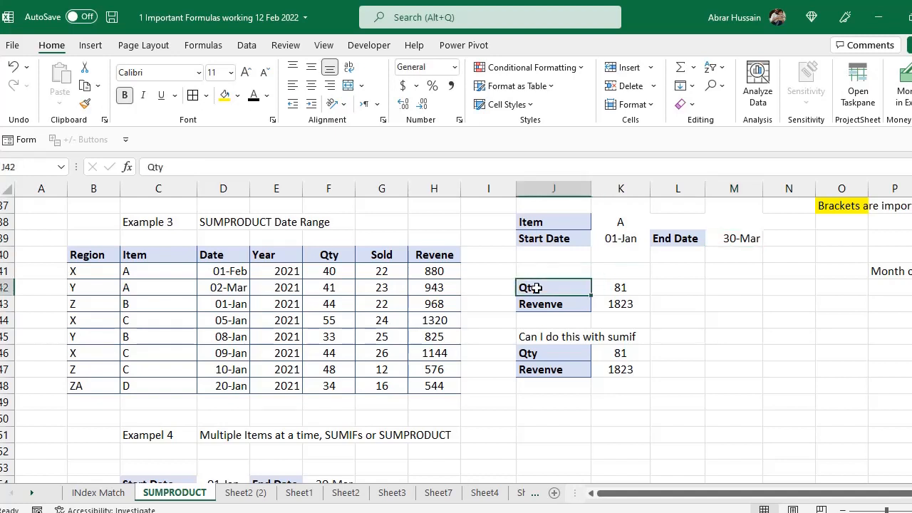
{"action": "left_click", "coordinate": [624, 293]}
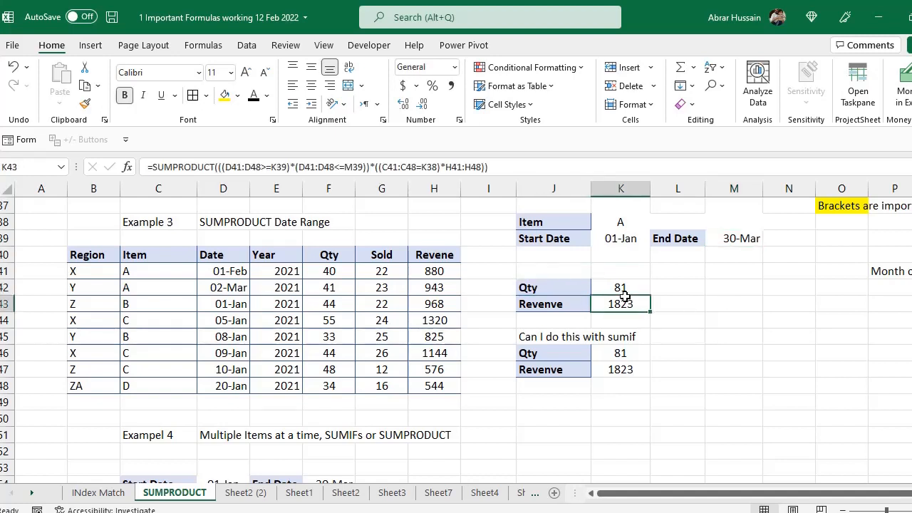
{"action": "left_click", "coordinate": [628, 237]}
- Clear the Example 3 Item criterion in K38 and recheck the date range
{"action": "left_click", "coordinate": [546, 222]}
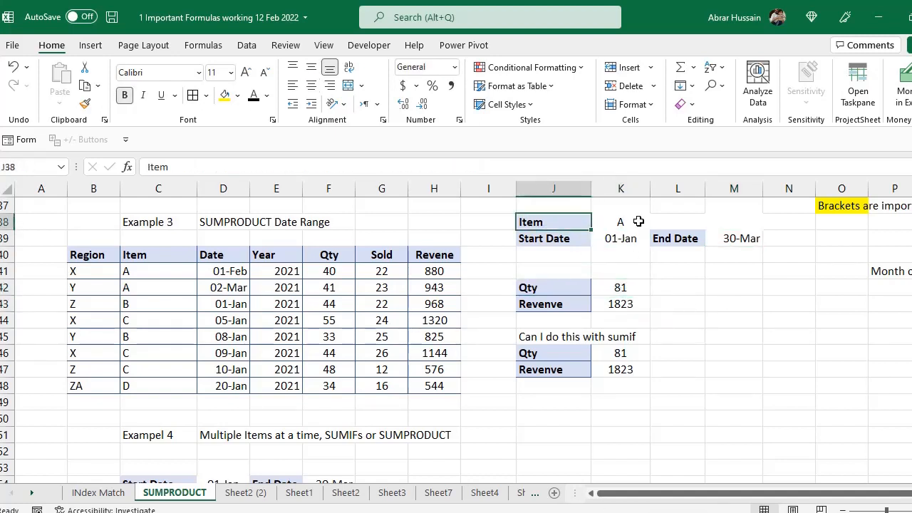
{"action": "left_click", "coordinate": [637, 222]}
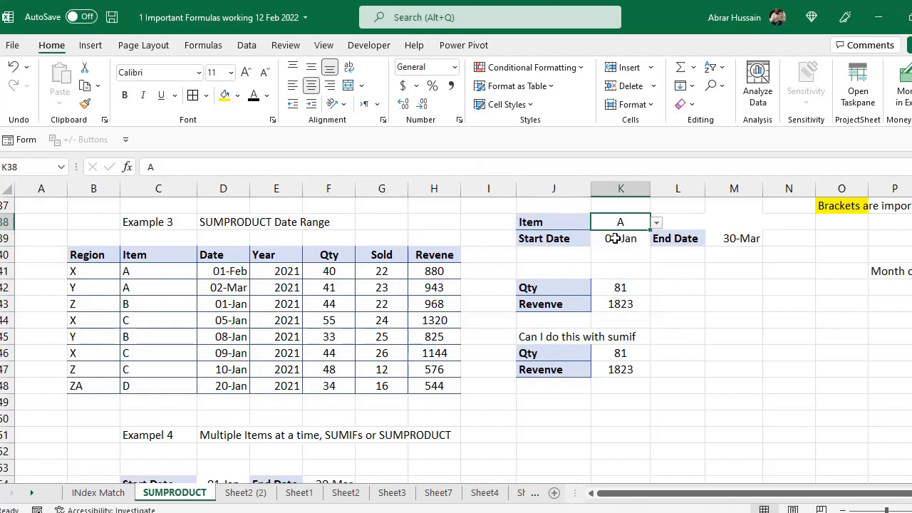
{"action": "key", "text": "Delete"}
{"action": "left_click", "coordinate": [549, 237]}
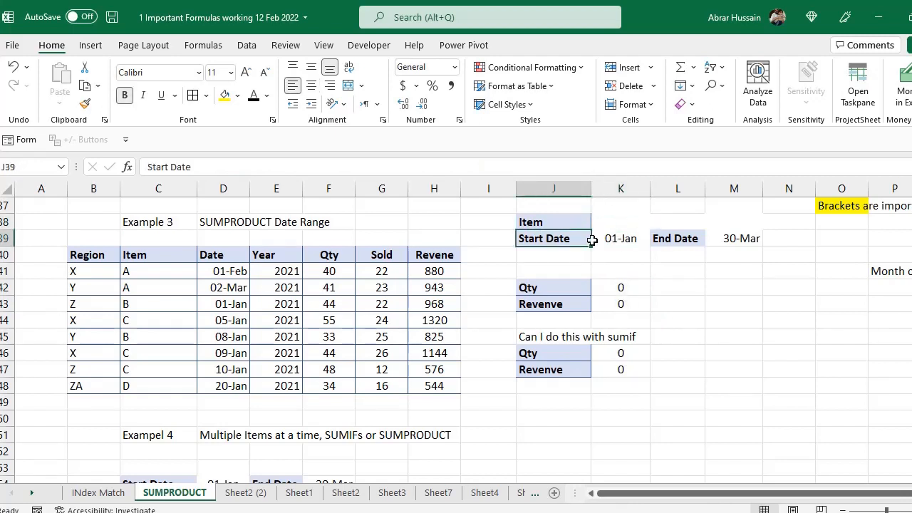
{"action": "left_click", "coordinate": [633, 241]}
{"action": "left_click", "coordinate": [736, 237]}
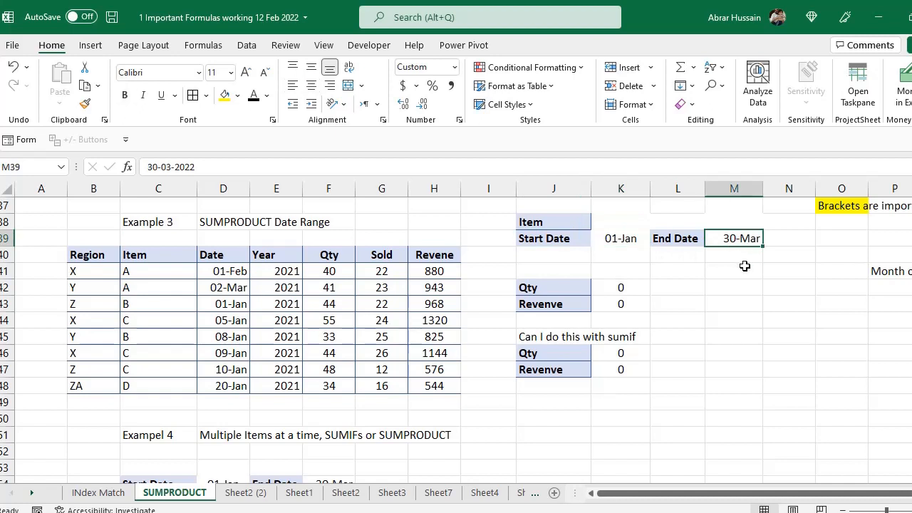
- Pick item C from K38's dropdown so Qty and Revenue read 147 and 3040
{"action": "left_click", "coordinate": [641, 222]}
{"action": "left_click", "coordinate": [657, 223]}
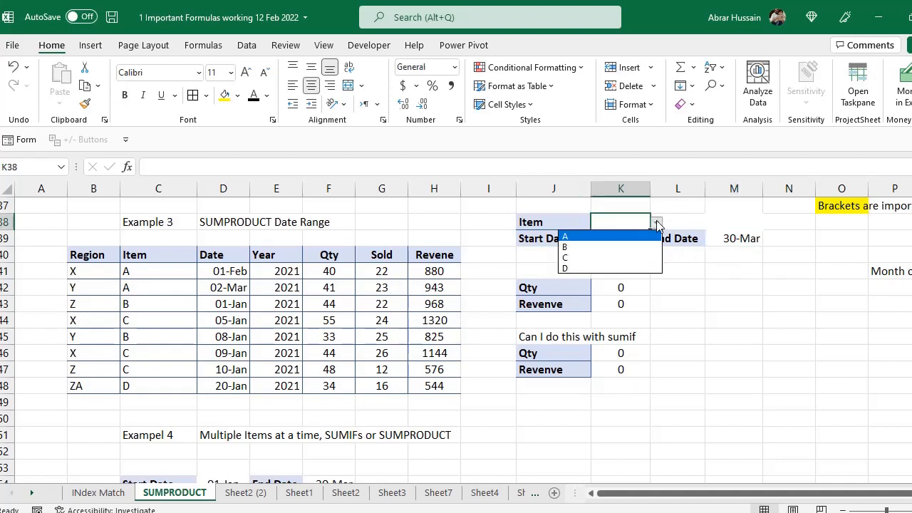
{"action": "left_click", "coordinate": [605, 257]}
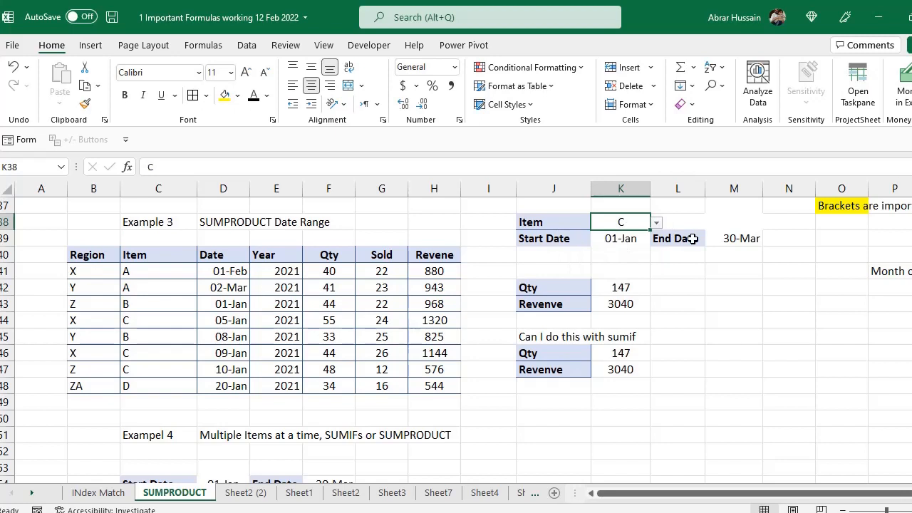
{"action": "left_click_drag", "start_coordinate": [137, 272], "coordinate": [137, 283]}
- Check the two Item A rows' dates and sum their quantities
{"action": "left_click", "coordinate": [235, 276]}
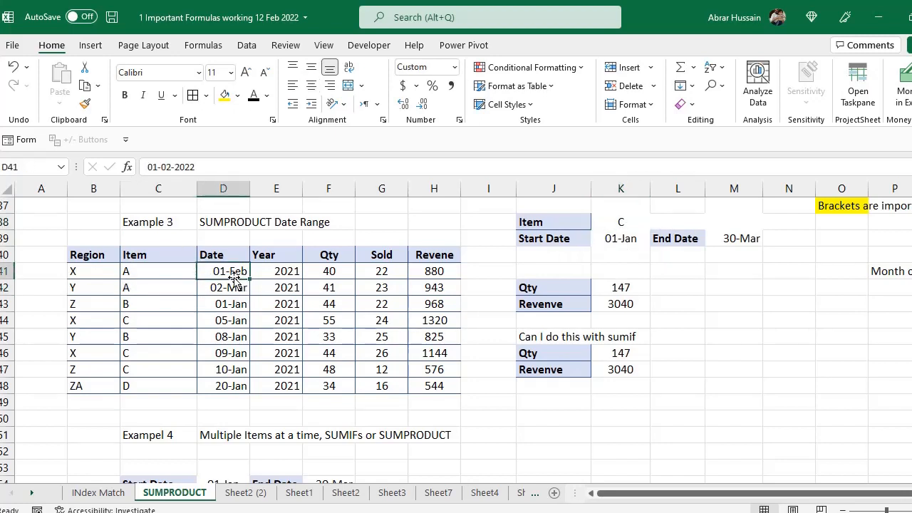
{"action": "left_click", "coordinate": [239, 287]}
{"action": "left_click_drag", "start_coordinate": [326, 271], "coordinate": [320, 287]}
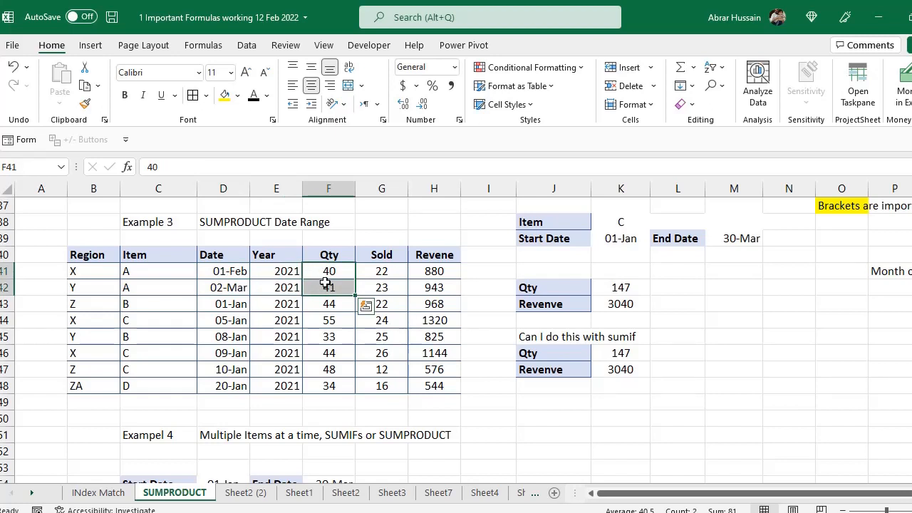
- Set the K38 Item back to A and review the dates and Qty SUMPRODUCT formula
{"action": "left_click", "coordinate": [618, 226]}
{"action": "left_click", "coordinate": [657, 223]}
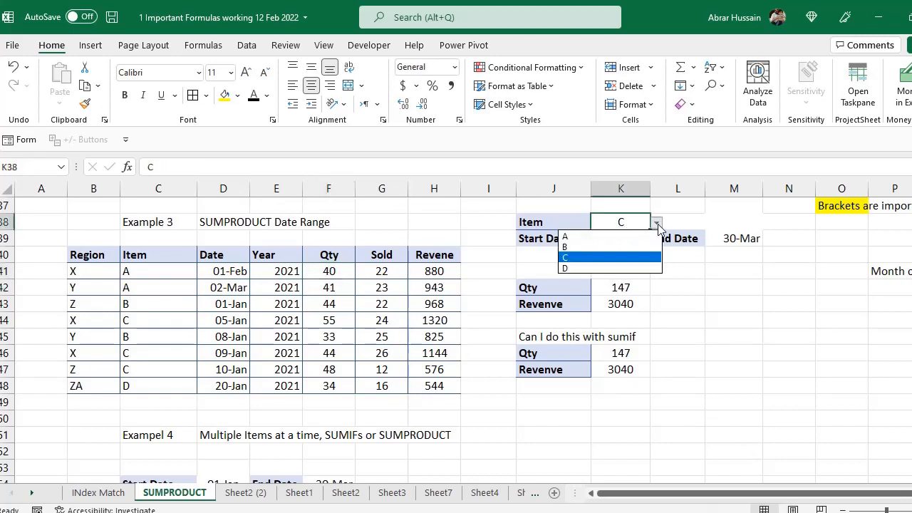
{"action": "left_click", "coordinate": [619, 235]}
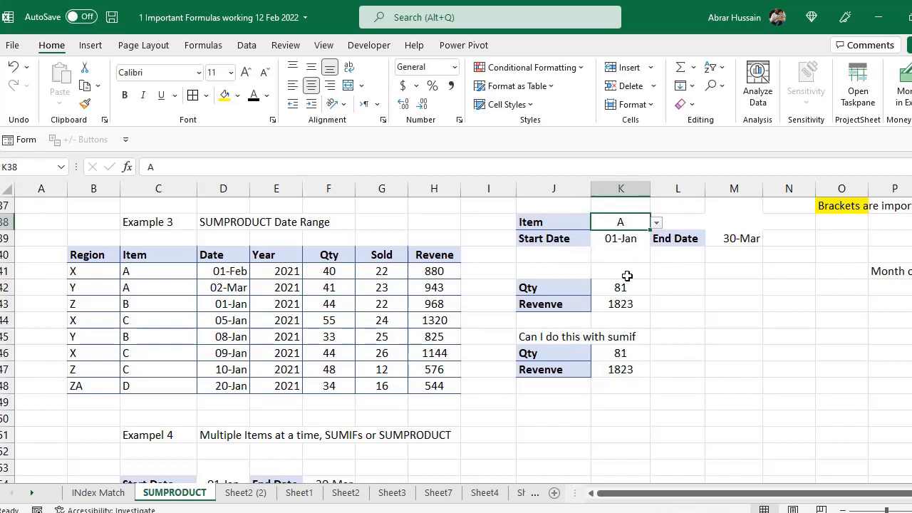
{"action": "left_click", "coordinate": [611, 239]}
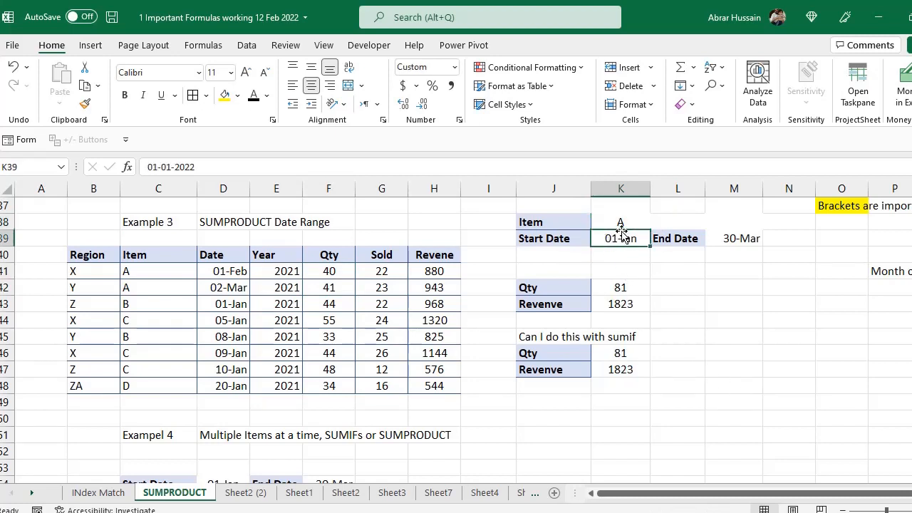
{"action": "left_click", "coordinate": [741, 239]}
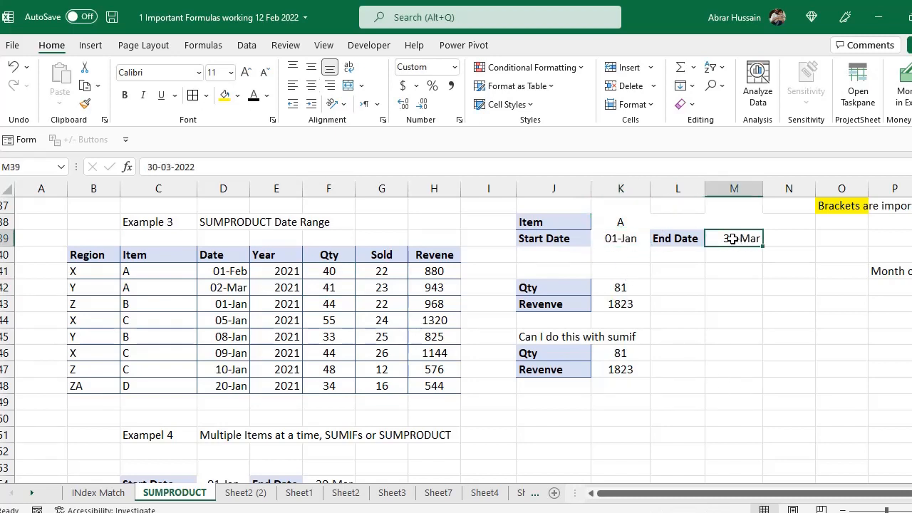
{"action": "left_click", "coordinate": [620, 239]}
{"action": "left_click", "coordinate": [624, 289]}
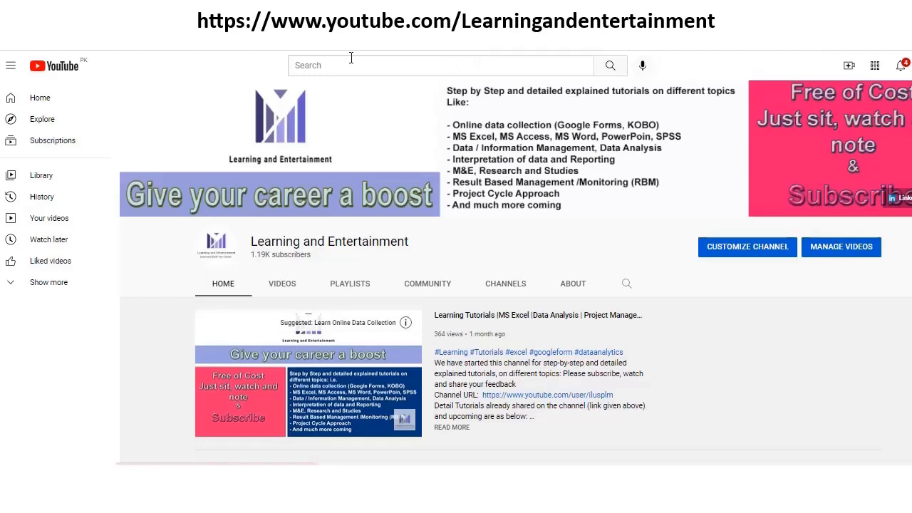
{"action": "scroll", "coordinate": [524, 317], "scroll_direction": "down", "scroll_amount": 3}
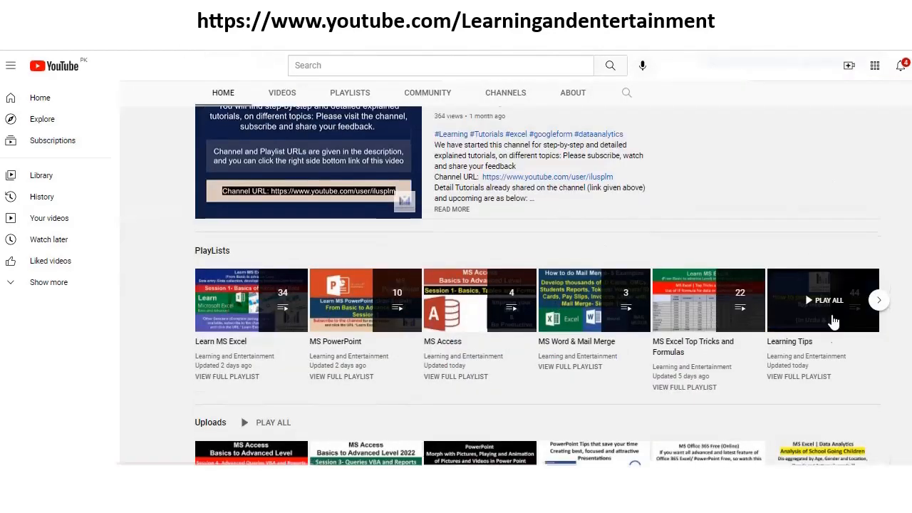
{"action": "scroll", "coordinate": [830, 307], "scroll_direction": "down", "scroll_amount": 1}
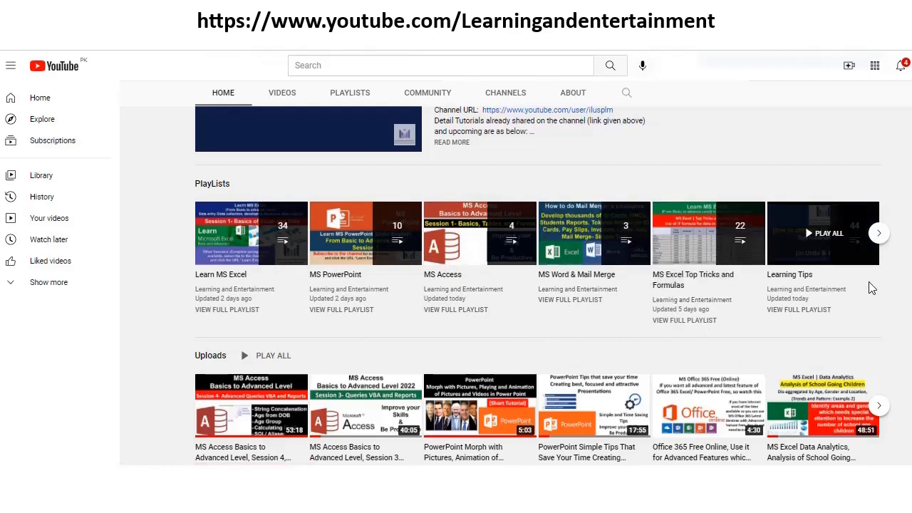
{"action": "left_click", "coordinate": [880, 240]}
{"action": "scroll", "coordinate": [282, 391], "scroll_direction": "up", "scroll_amount": 1}
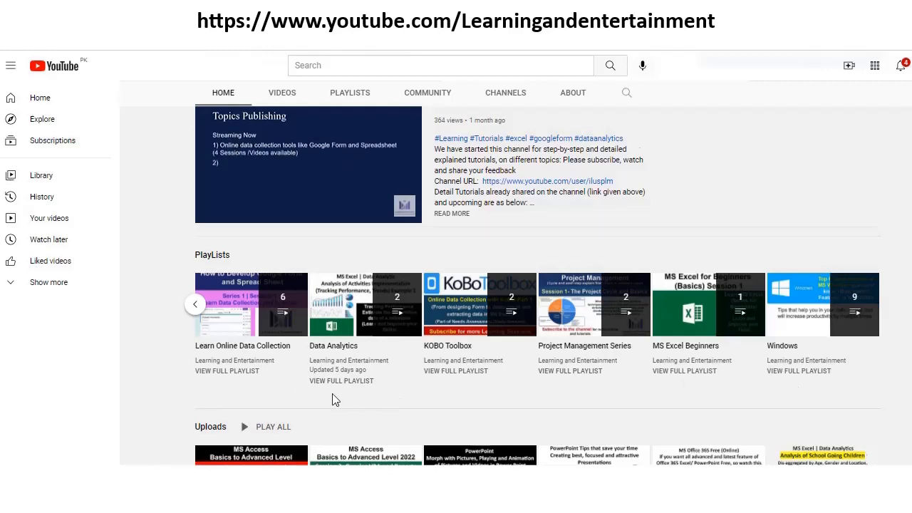
{"action": "scroll", "coordinate": [332, 399], "scroll_direction": "down", "scroll_amount": 2}
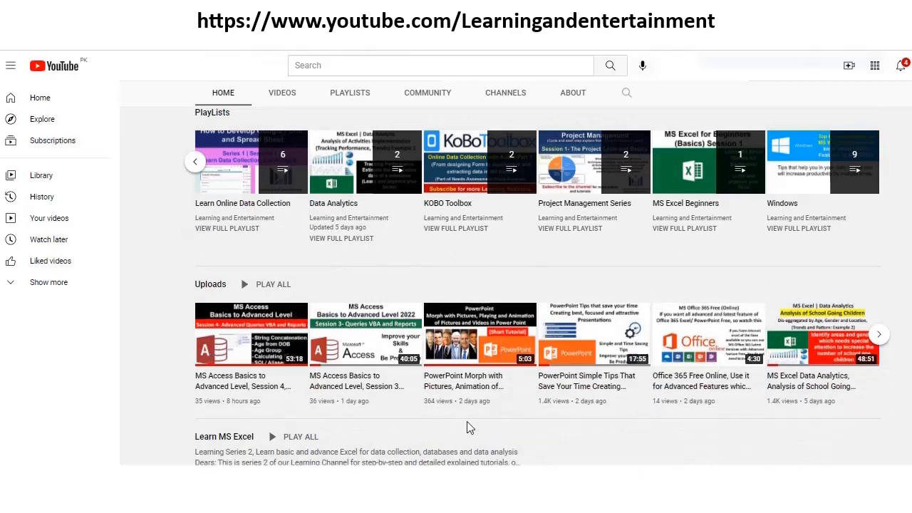
{"action": "scroll", "coordinate": [464, 428], "scroll_direction": "down", "scroll_amount": 4}
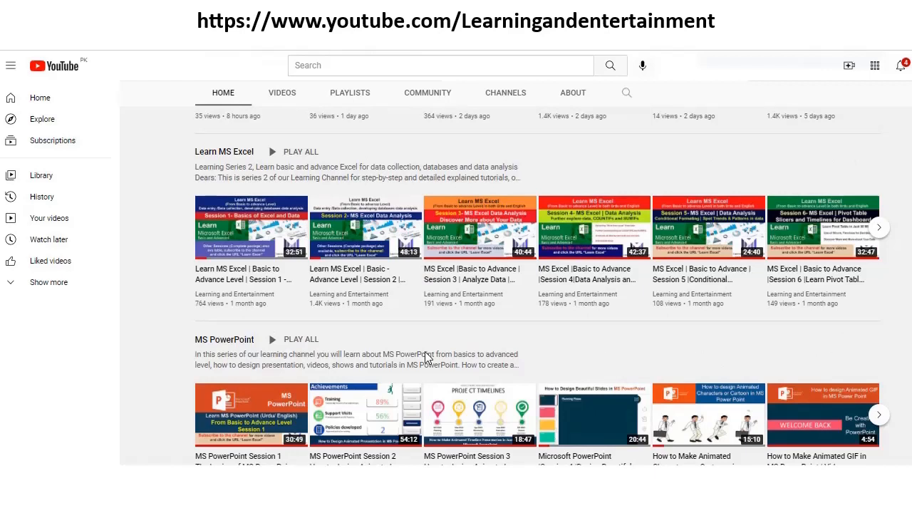
{"action": "scroll", "coordinate": [427, 352], "scroll_direction": "down", "scroll_amount": 1}
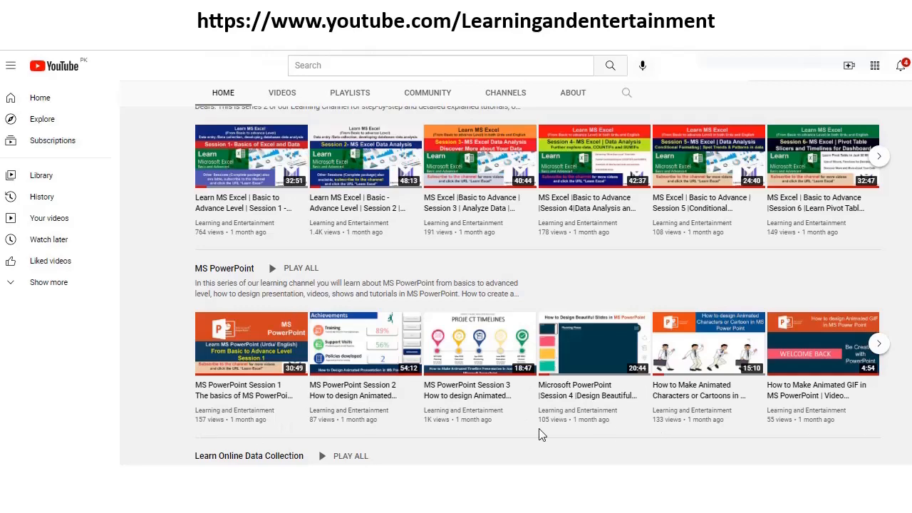
{"action": "scroll", "coordinate": [261, 356], "scroll_direction": "up", "scroll_amount": 10}
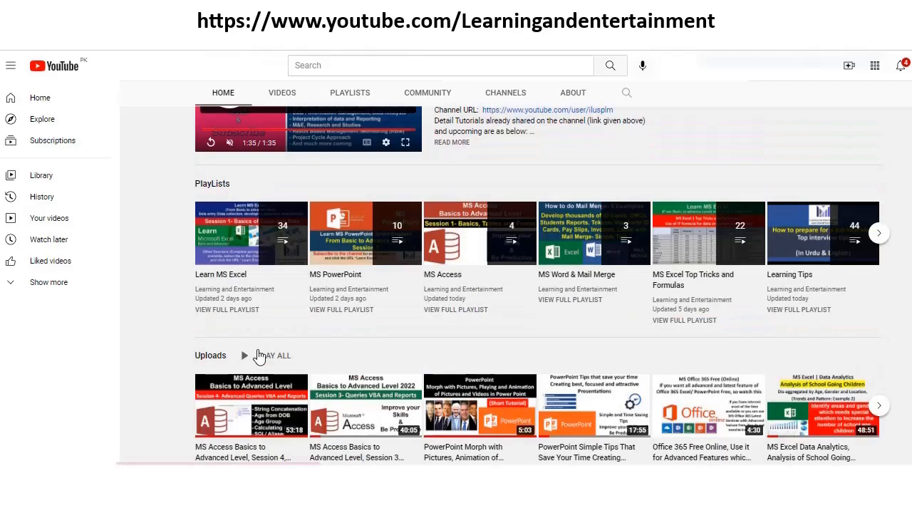